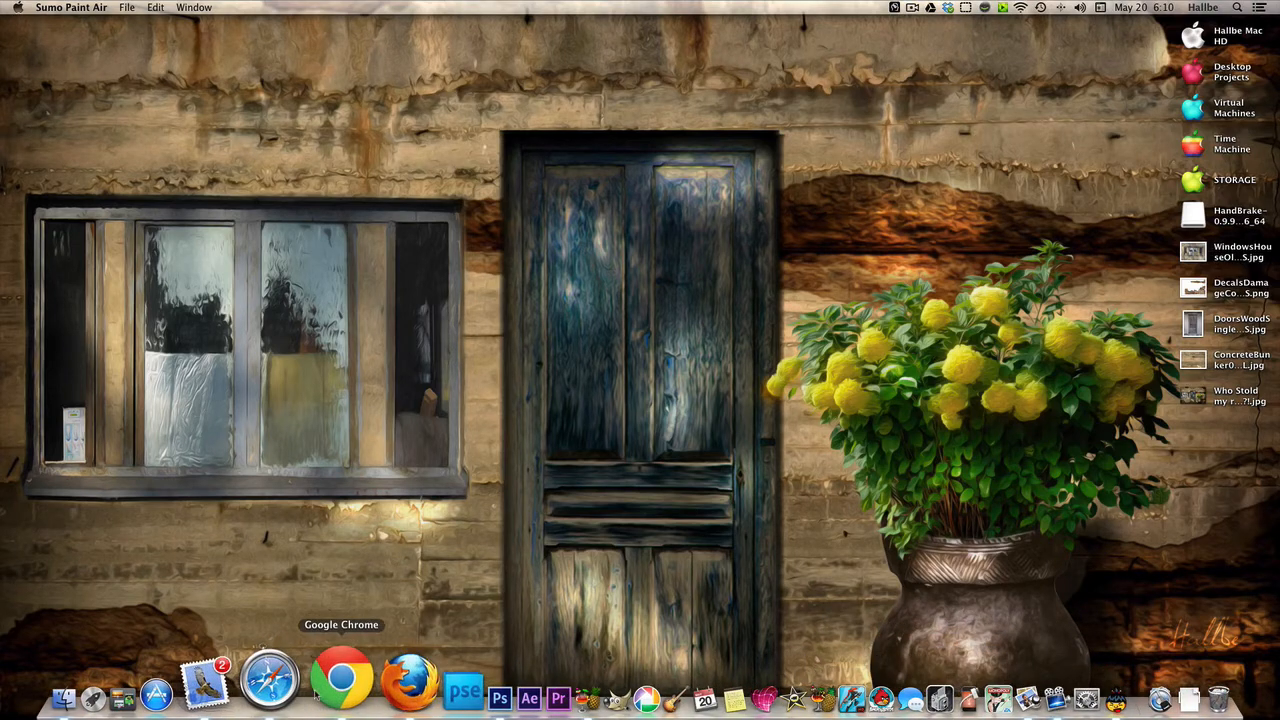
Switch to Sumo Paint Air and hide the window layer (Layer 3) and the door layer (Layer 2).
{"action": "left_click", "coordinate": [1038, 682]}
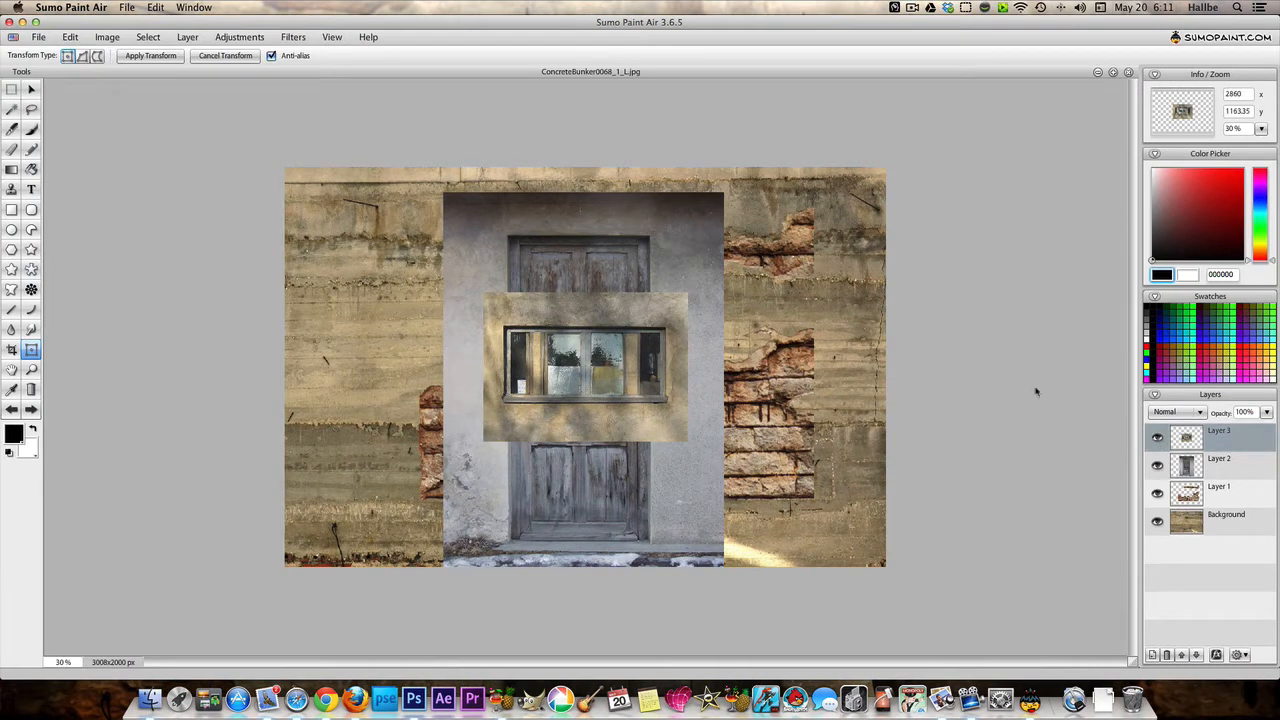
{"action": "left_click", "coordinate": [1157, 438]}
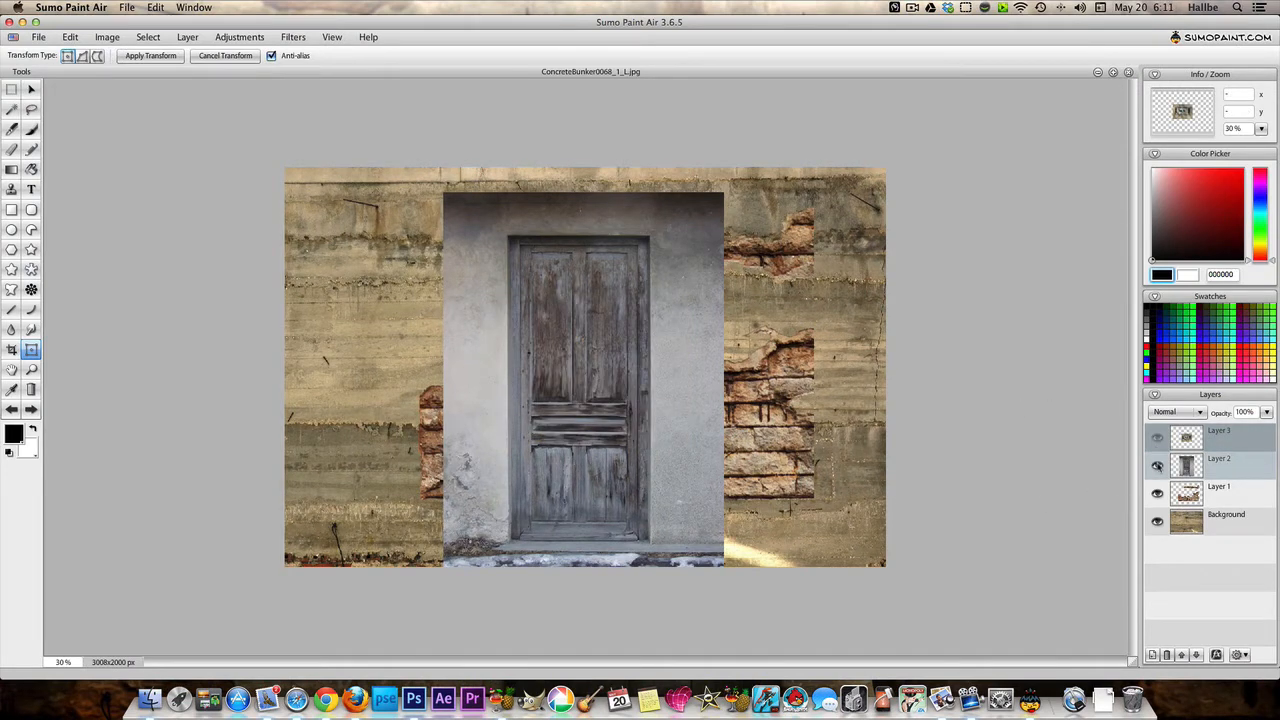
{"action": "left_click", "coordinate": [1157, 466]}
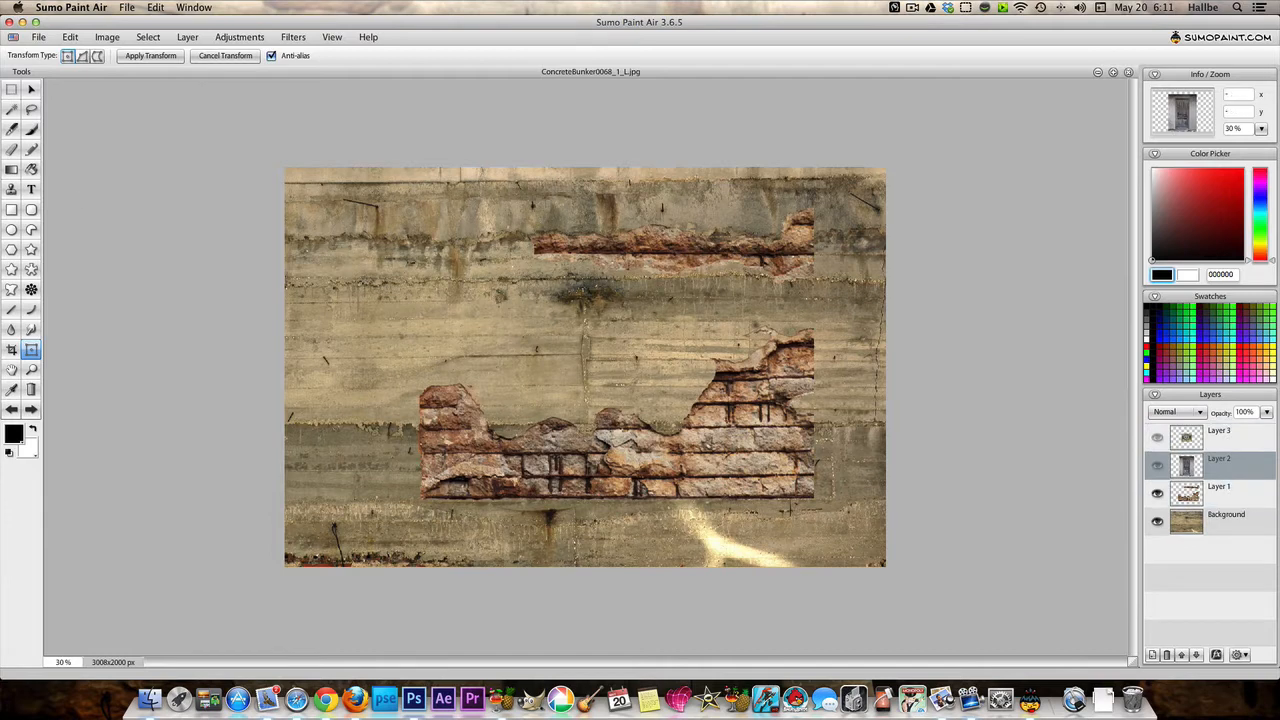
Shift the broken-brick Layer 1 slightly down and to the left on the canvas, and hide it.
{"action": "left_click", "coordinate": [31, 89]}
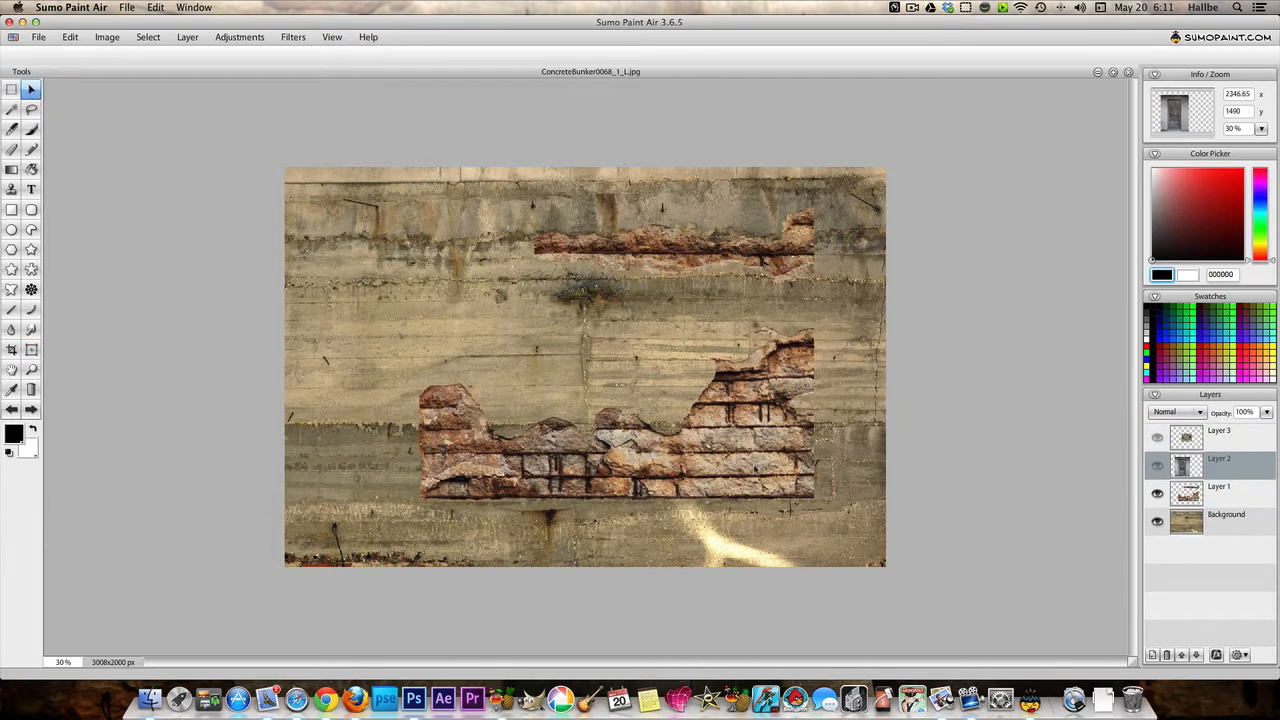
{"action": "left_click", "coordinate": [1218, 490]}
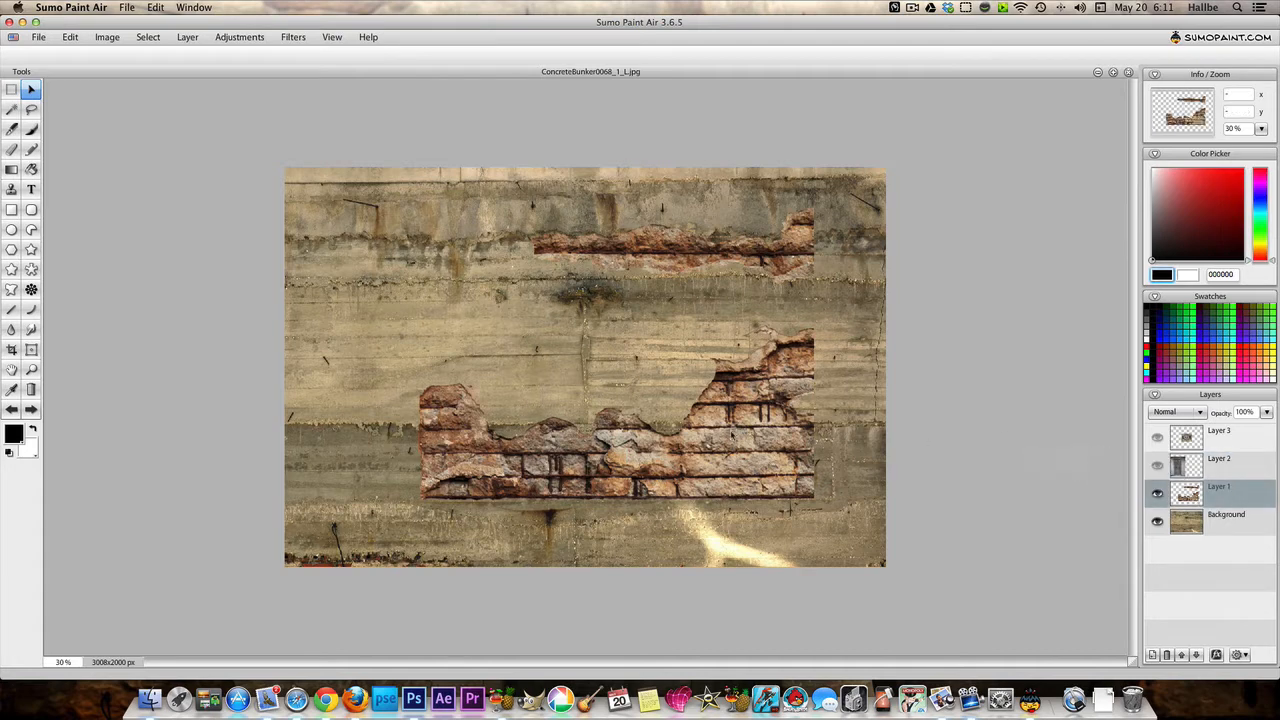
{"action": "left_click_drag", "start_coordinate": [763, 424], "coordinate": [736, 442]}
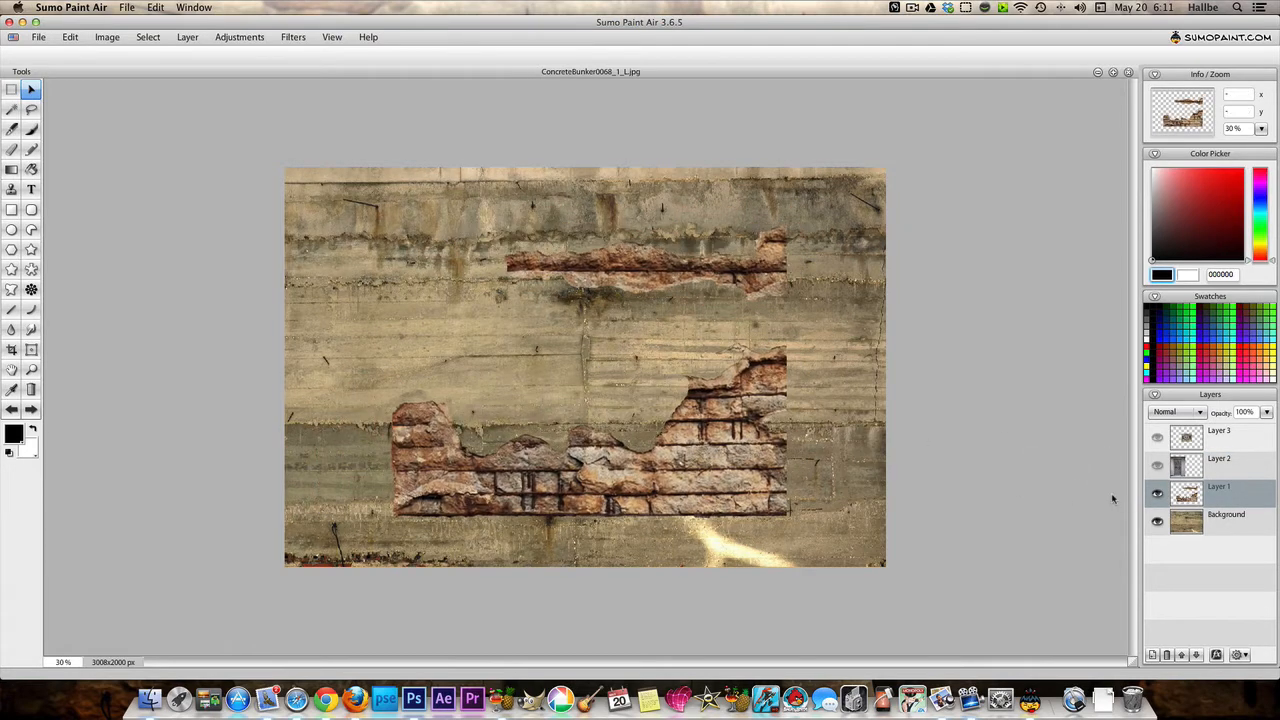
{"action": "left_click", "coordinate": [1157, 494]}
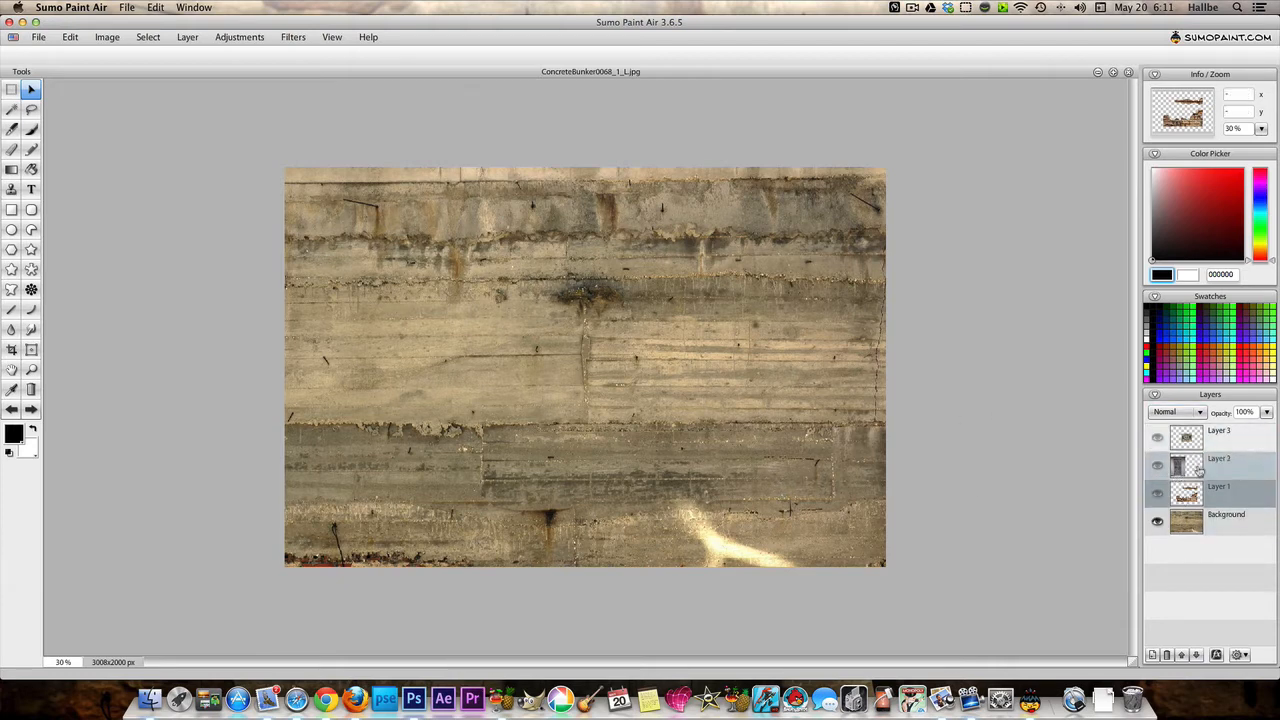
Select a thin horizontal strip of concrete in the right half of the Background layer with a rectangular selection.
{"action": "left_click", "coordinate": [1197, 513]}
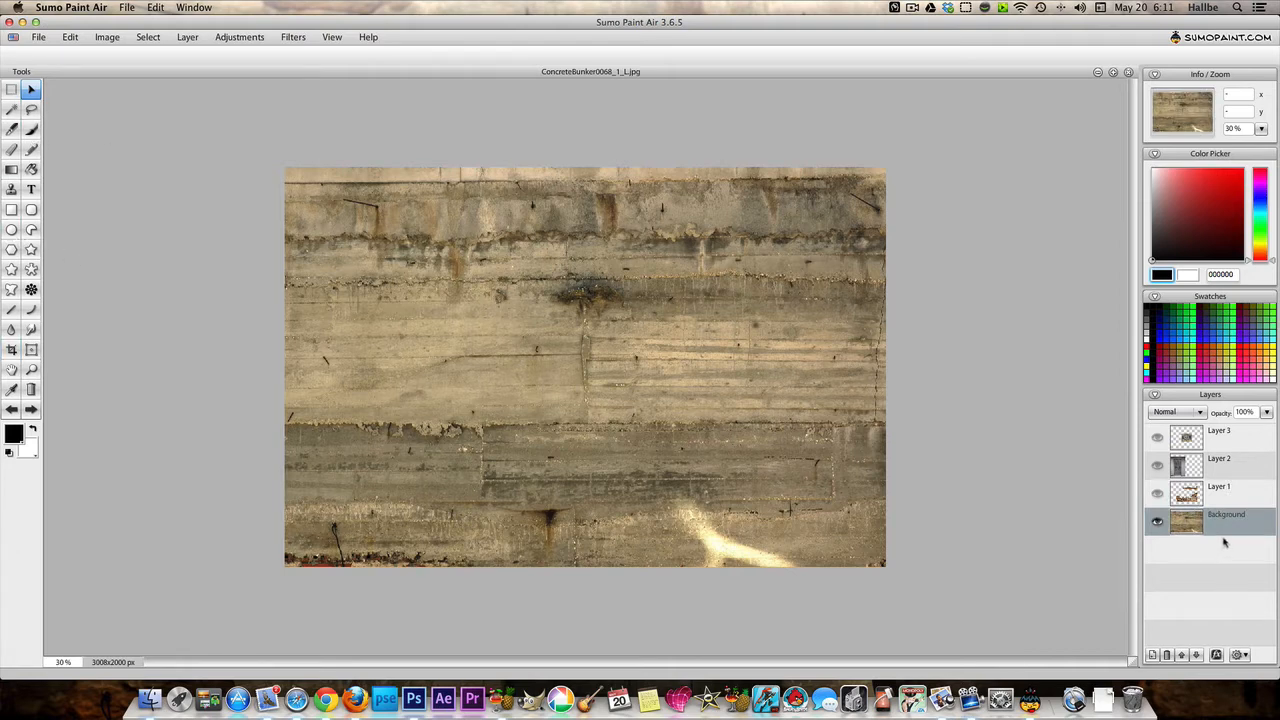
{"action": "left_click", "coordinate": [11, 90]}
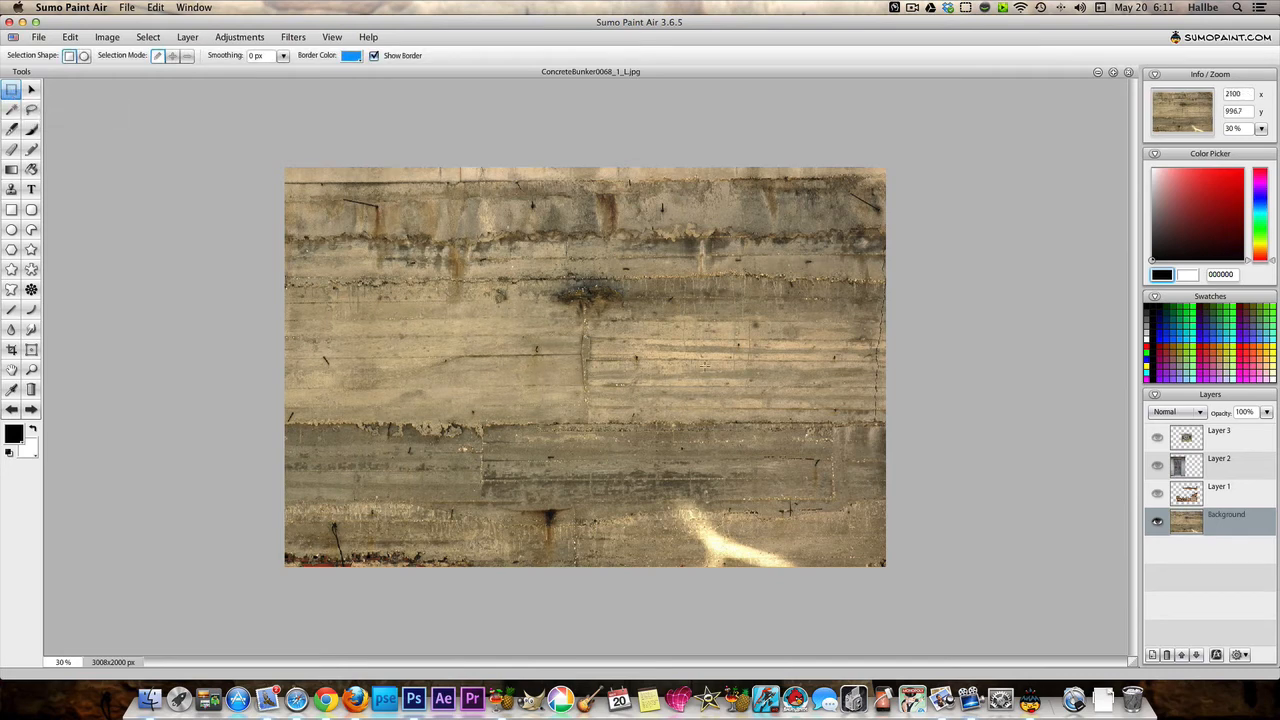
{"action": "left_click_drag", "start_coordinate": [873, 361], "coordinate": [594, 383]}
{"action": "left_click_drag", "start_coordinate": [591, 383], "coordinate": [593, 385]}
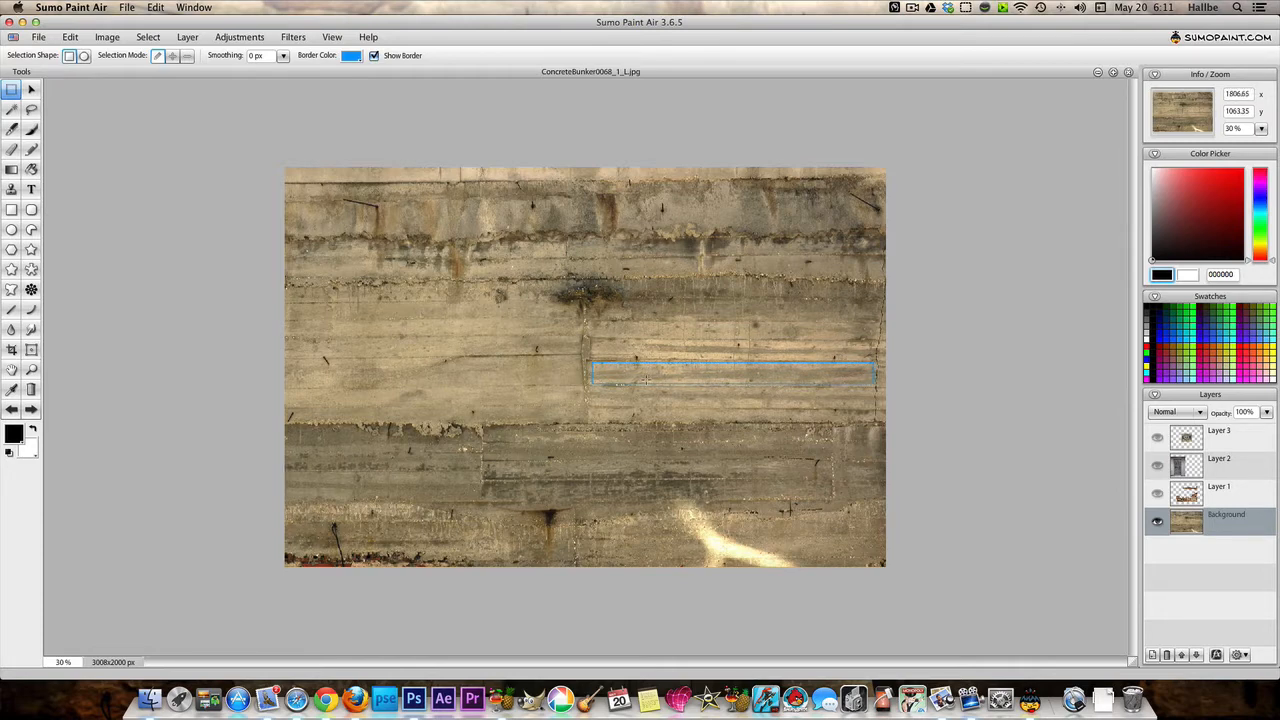
Copy the selected concrete strip, paste it as a new layer, and place that layer directly above the Background.
{"action": "left_click", "coordinate": [70, 37]}
{"action": "left_click", "coordinate": [80, 115]}
{"action": "left_click", "coordinate": [70, 37]}
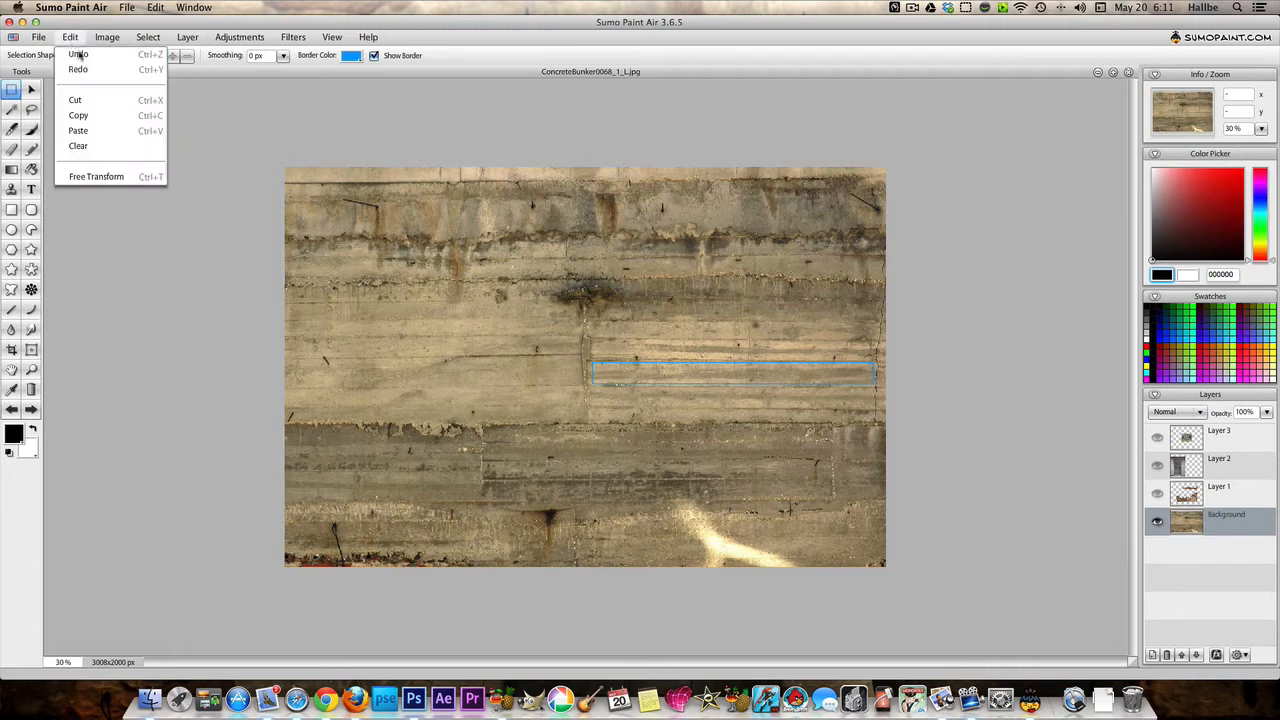
{"action": "left_click", "coordinate": [98, 131]}
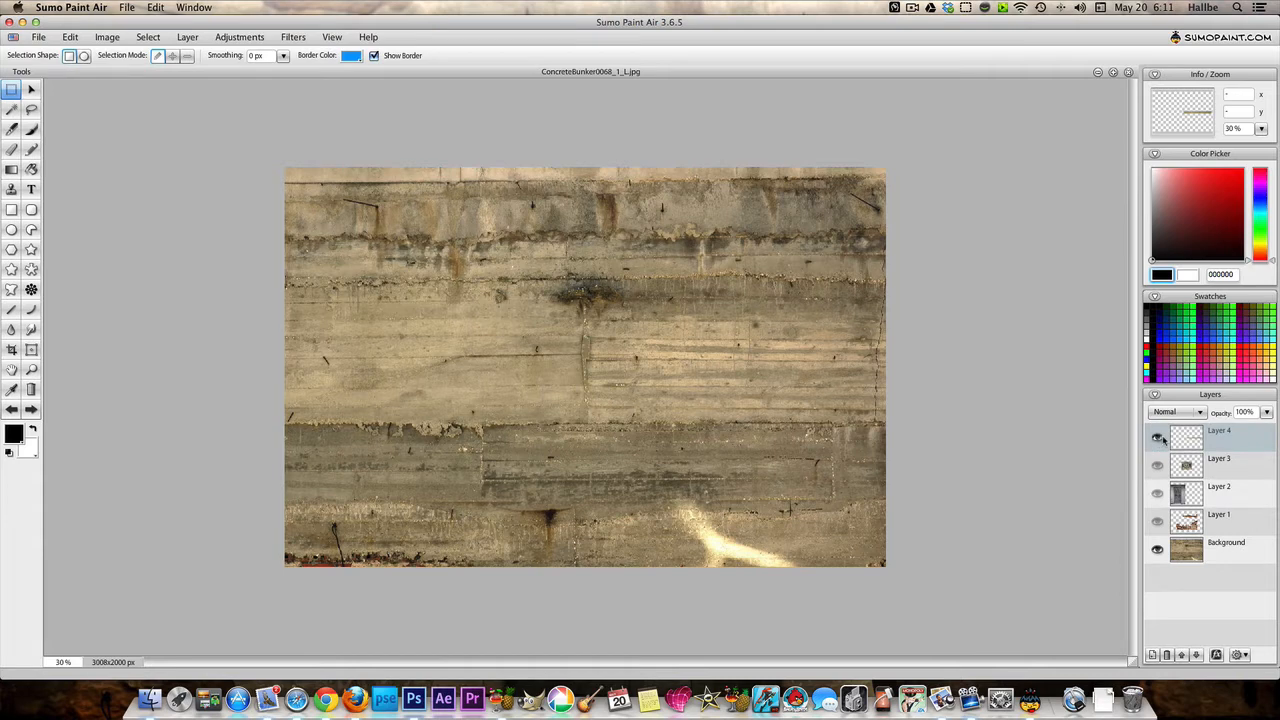
{"action": "left_click_drag", "start_coordinate": [1163, 438], "coordinate": [1178, 540]}
Free-transform the pasted concrete strip so it spans the full image width along the bottom edge.
{"action": "left_click", "coordinate": [31, 90]}
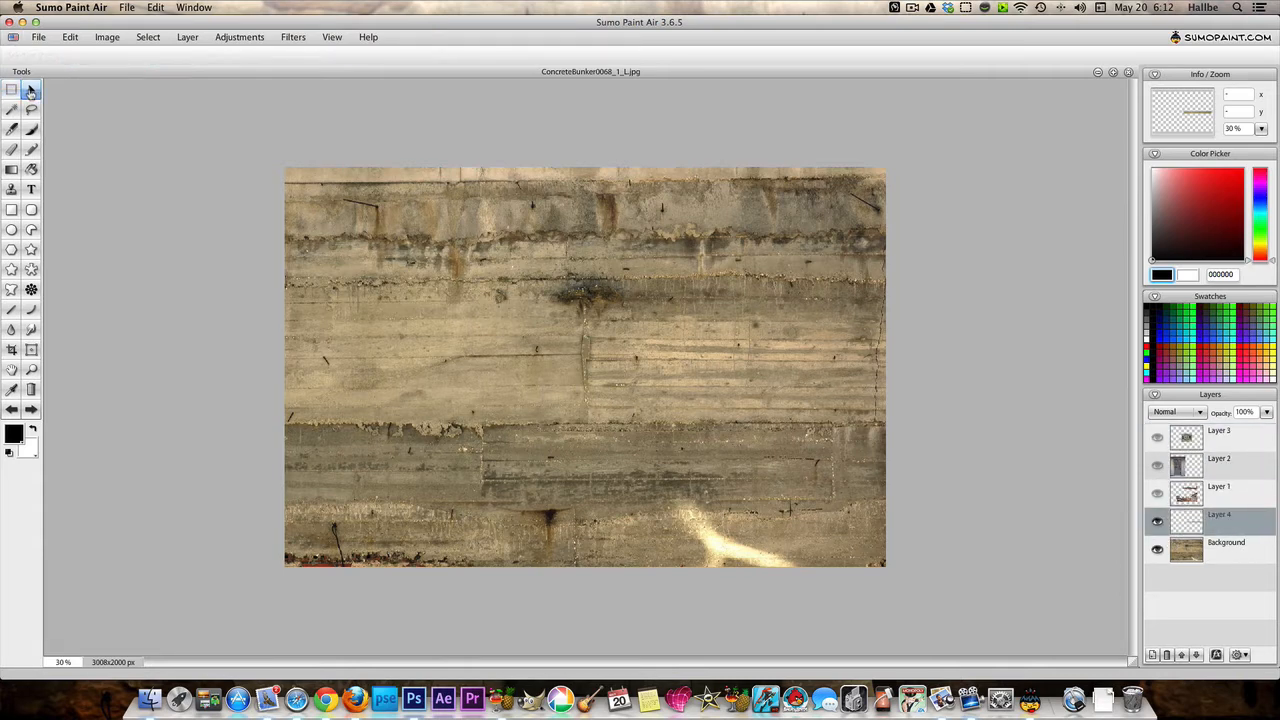
{"action": "right_click", "coordinate": [692, 397]}
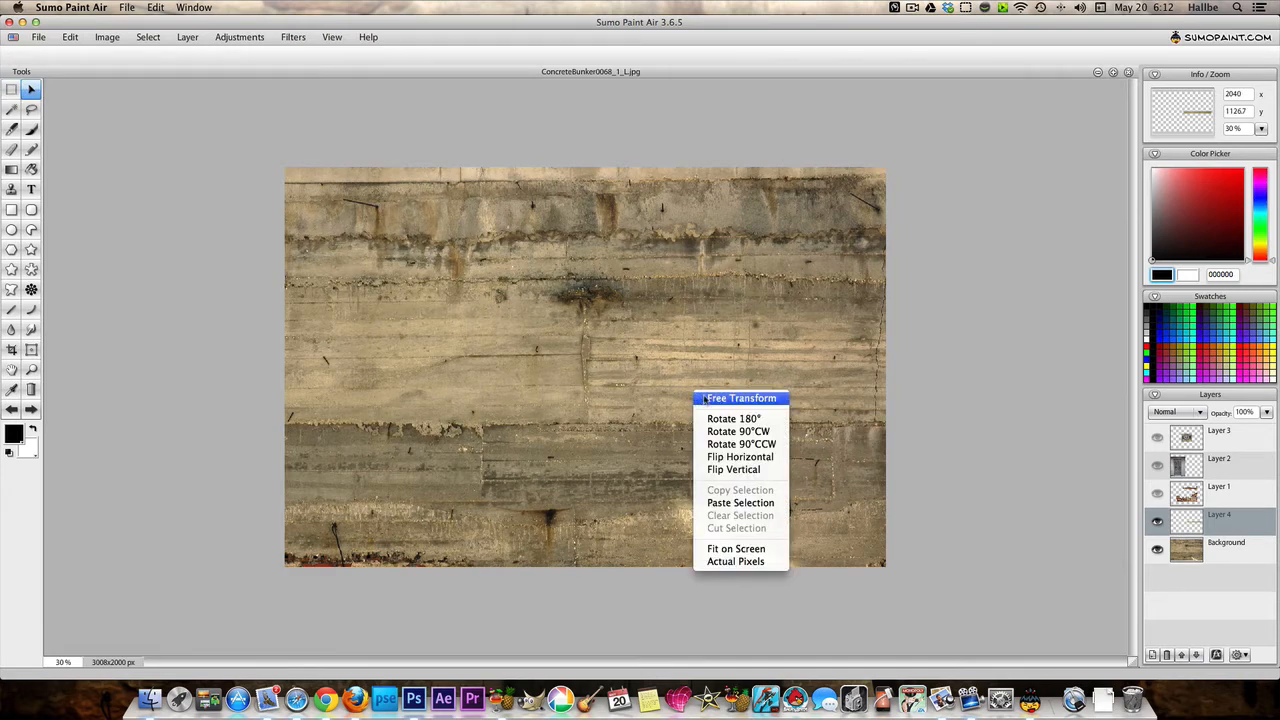
{"action": "left_click", "coordinate": [740, 398]}
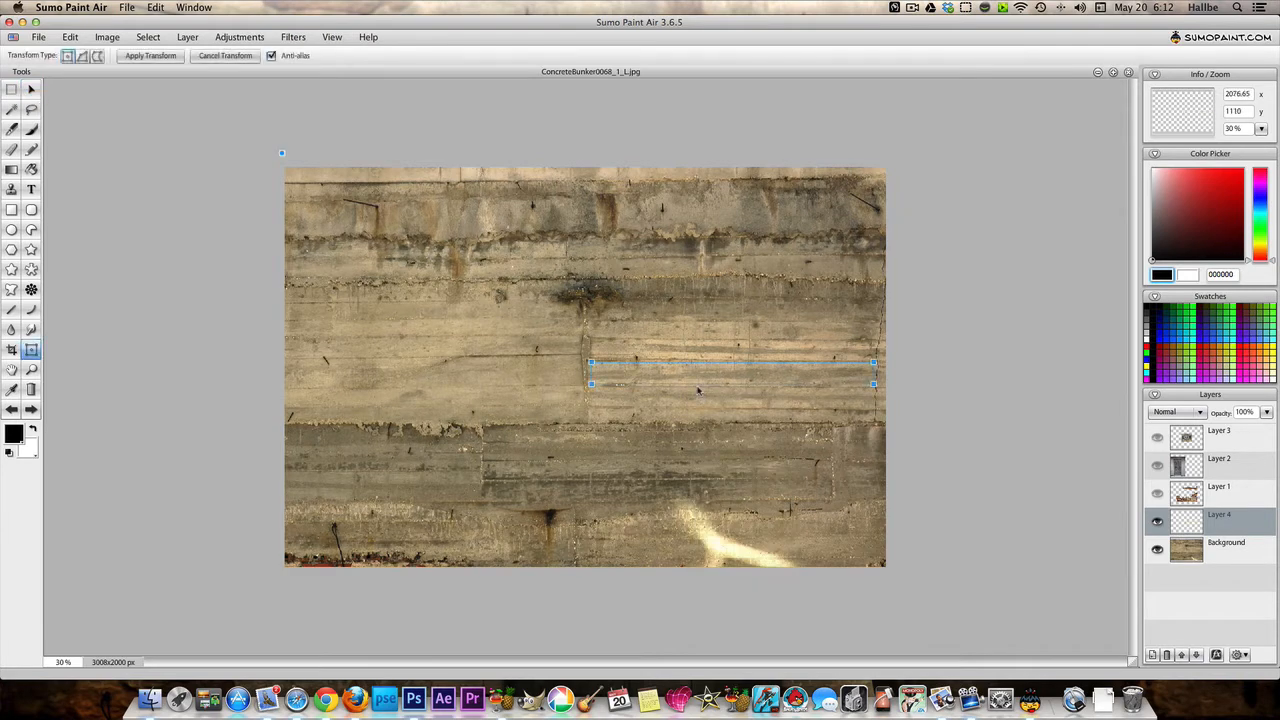
{"action": "left_click_drag", "start_coordinate": [736, 391], "coordinate": [600, 572]}
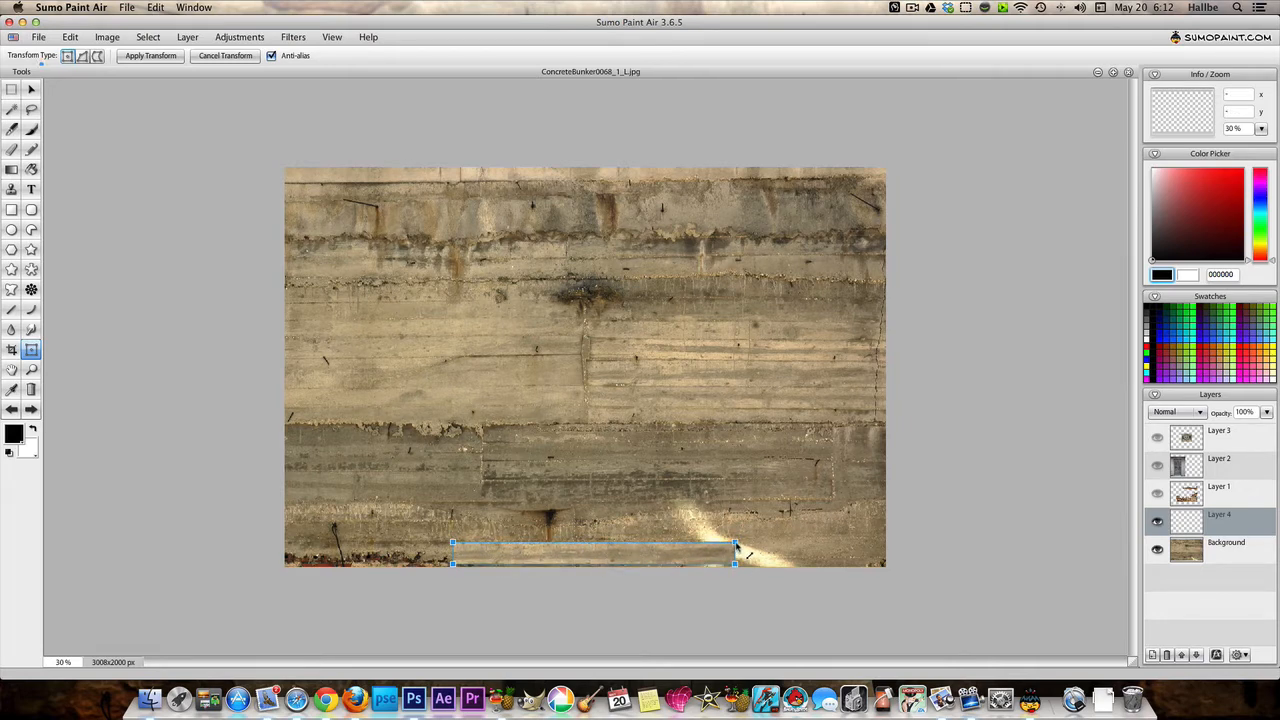
{"action": "left_click_drag", "start_coordinate": [735, 545], "coordinate": [888, 530]}
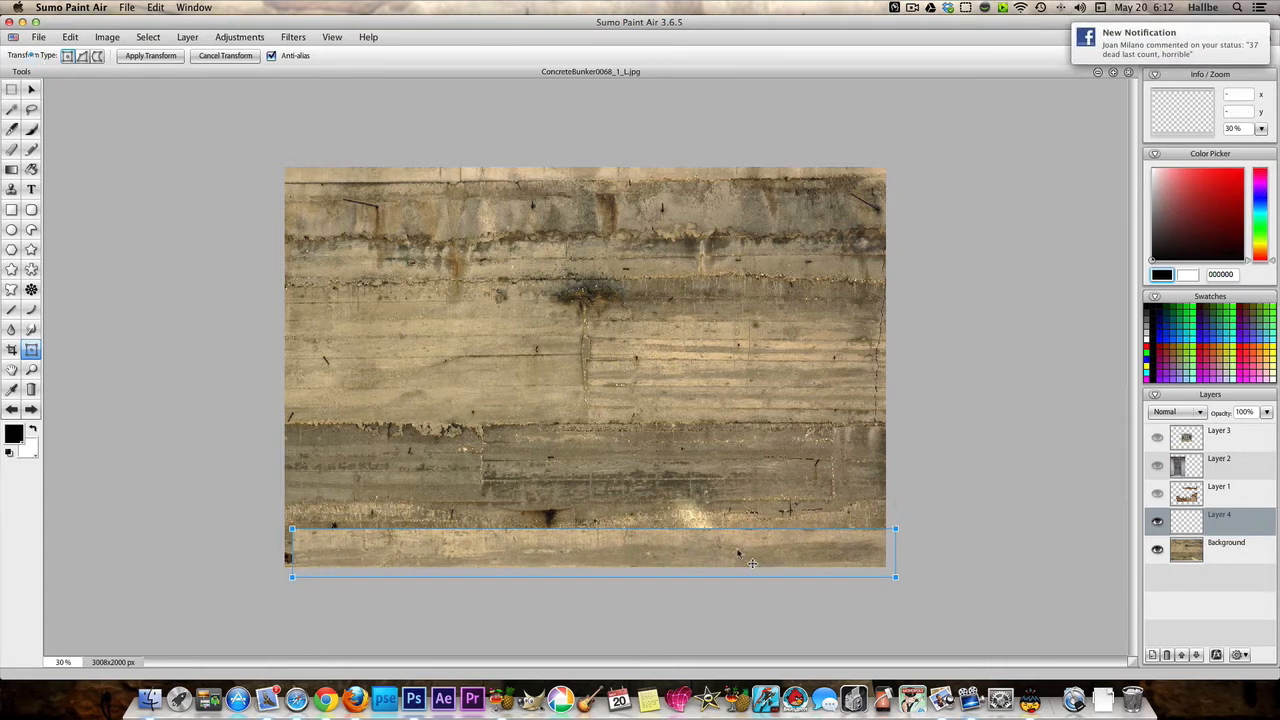
{"action": "left_click_drag", "start_coordinate": [757, 561], "coordinate": [742, 553]}
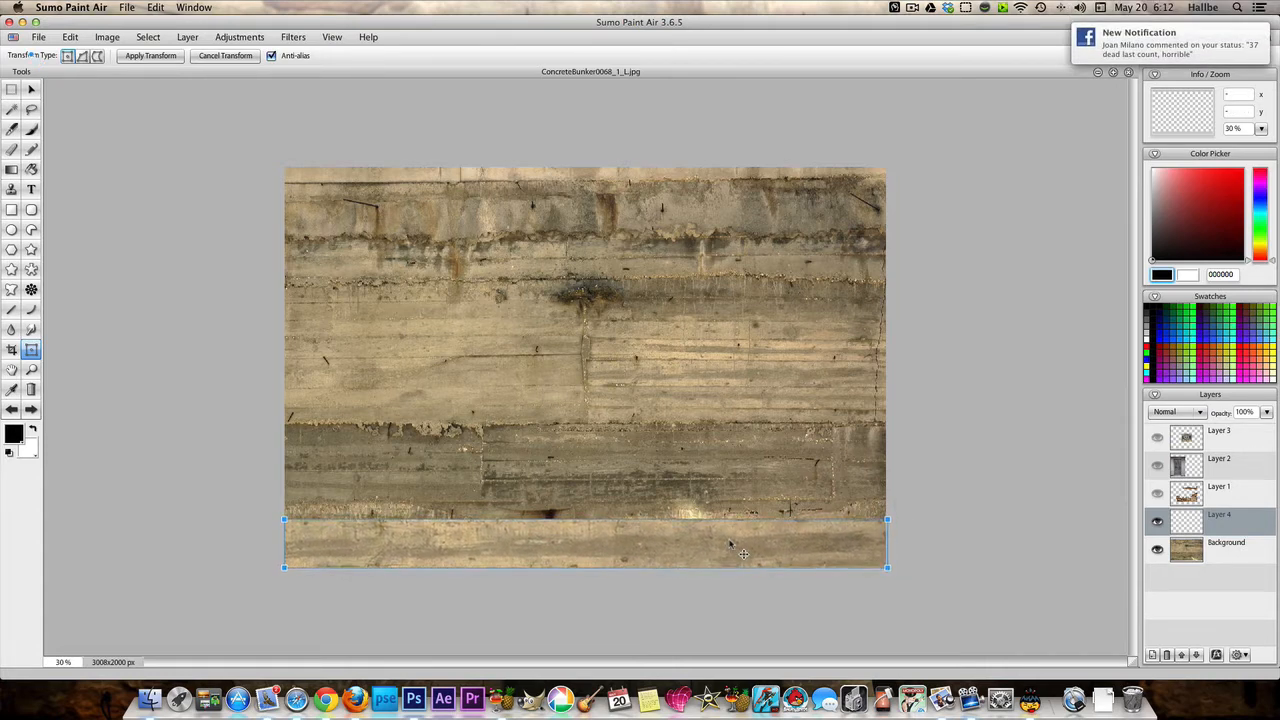
Distort the strip by pulling both bottom corners far outward to form a floor in perspective, and apply the transform.
{"action": "left_click", "coordinate": [83, 57]}
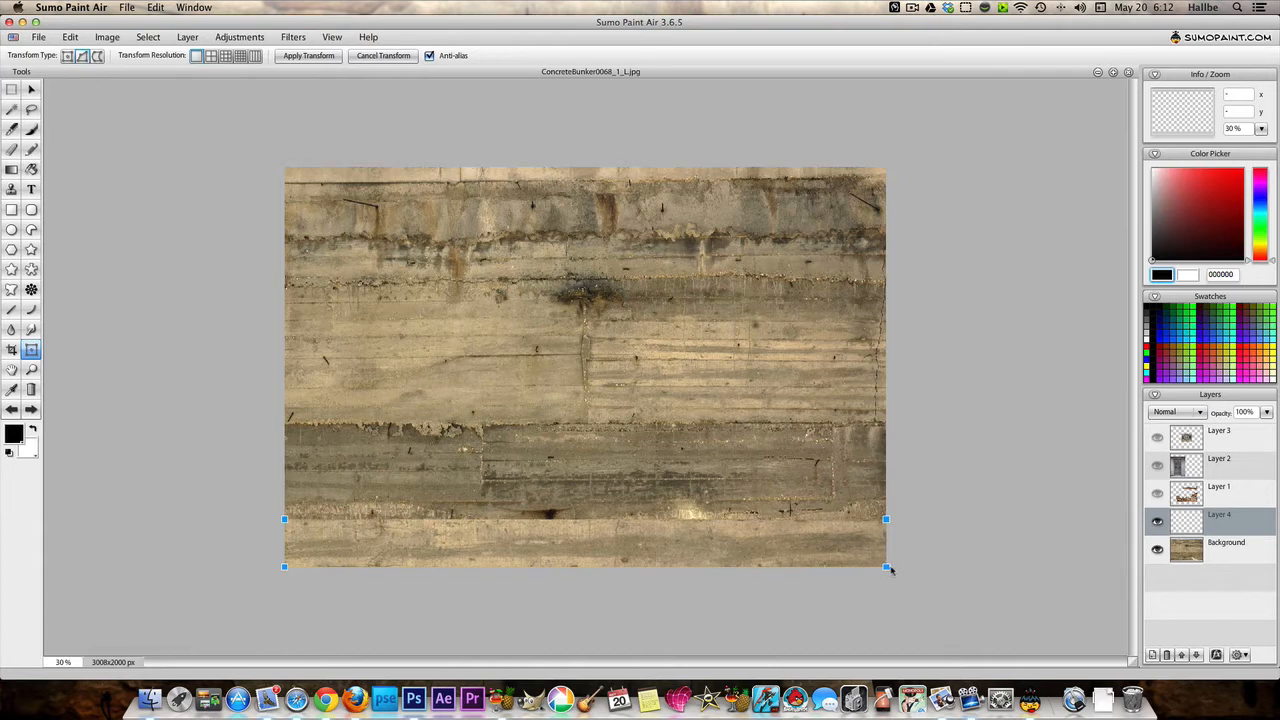
{"action": "left_click_drag", "start_coordinate": [888, 568], "coordinate": [1131, 577]}
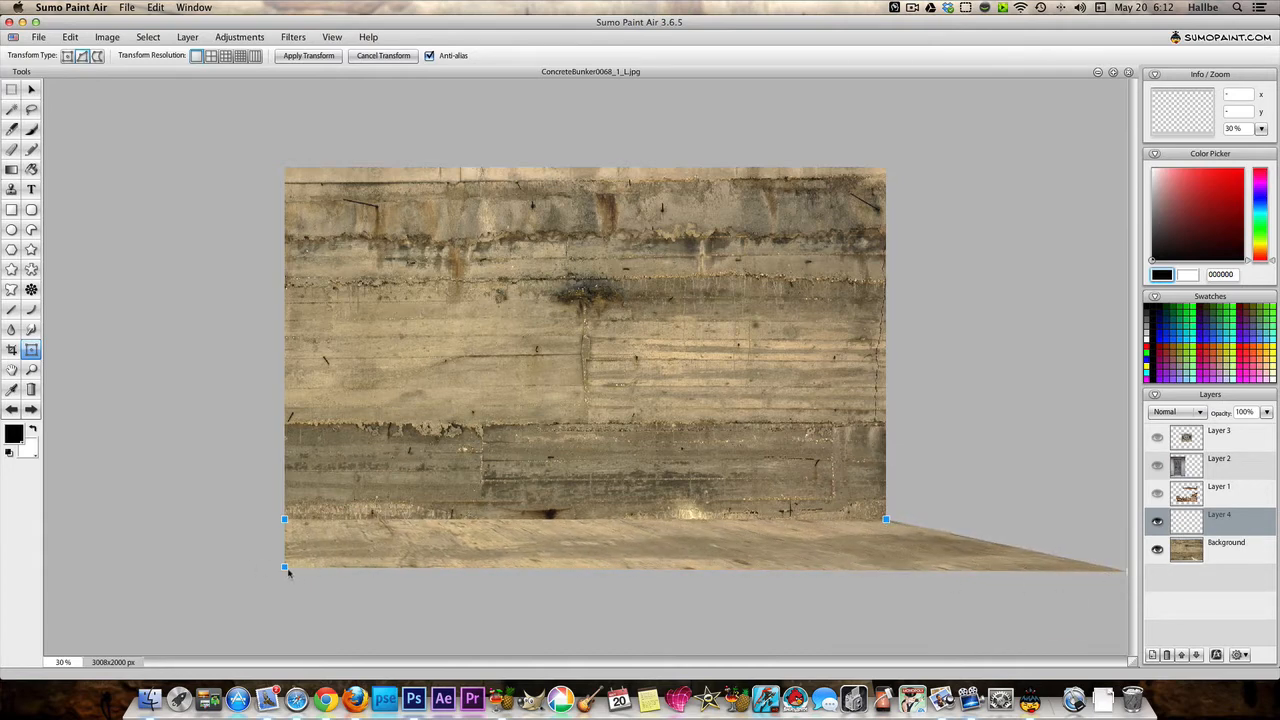
{"action": "left_click_drag", "start_coordinate": [286, 569], "coordinate": [34, 580]}
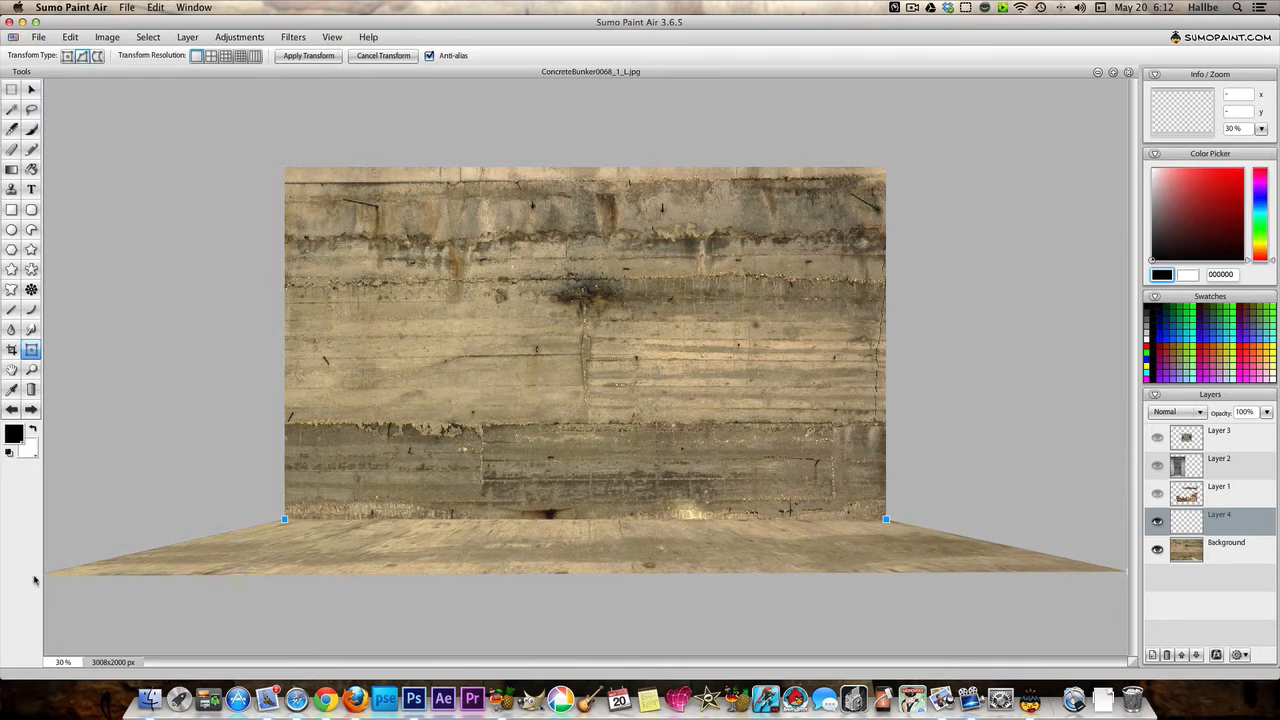
{"action": "key", "text": "Return"}
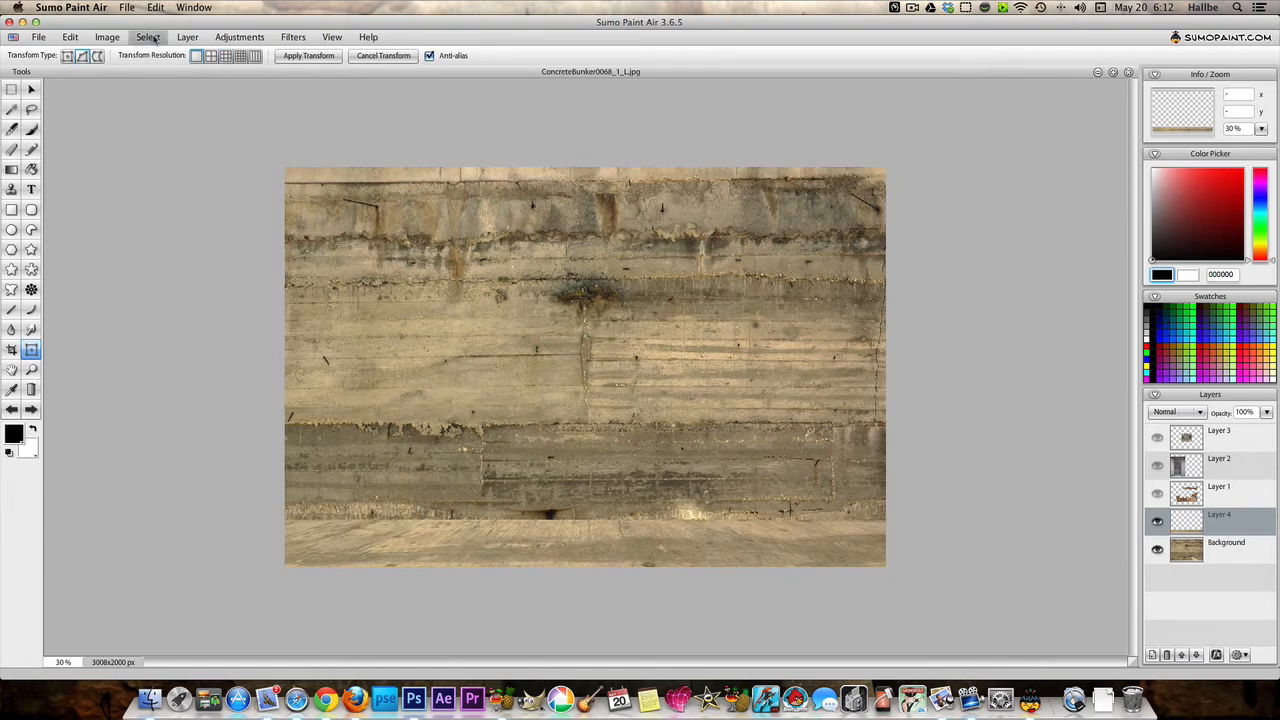
Darken the floor layer with Hue/Saturation, setting Brightness to -41.
{"action": "left_click", "coordinate": [239, 37]}
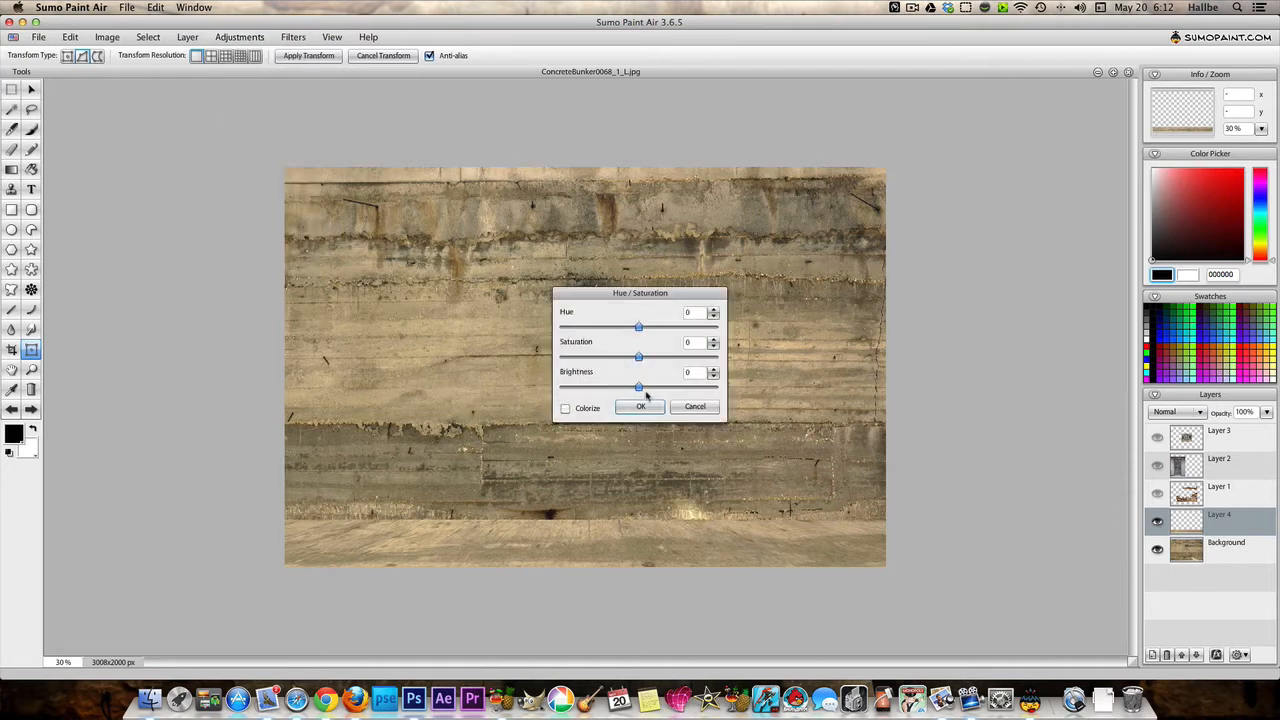
{"action": "left_click_drag", "start_coordinate": [639, 387], "coordinate": [627, 390]}
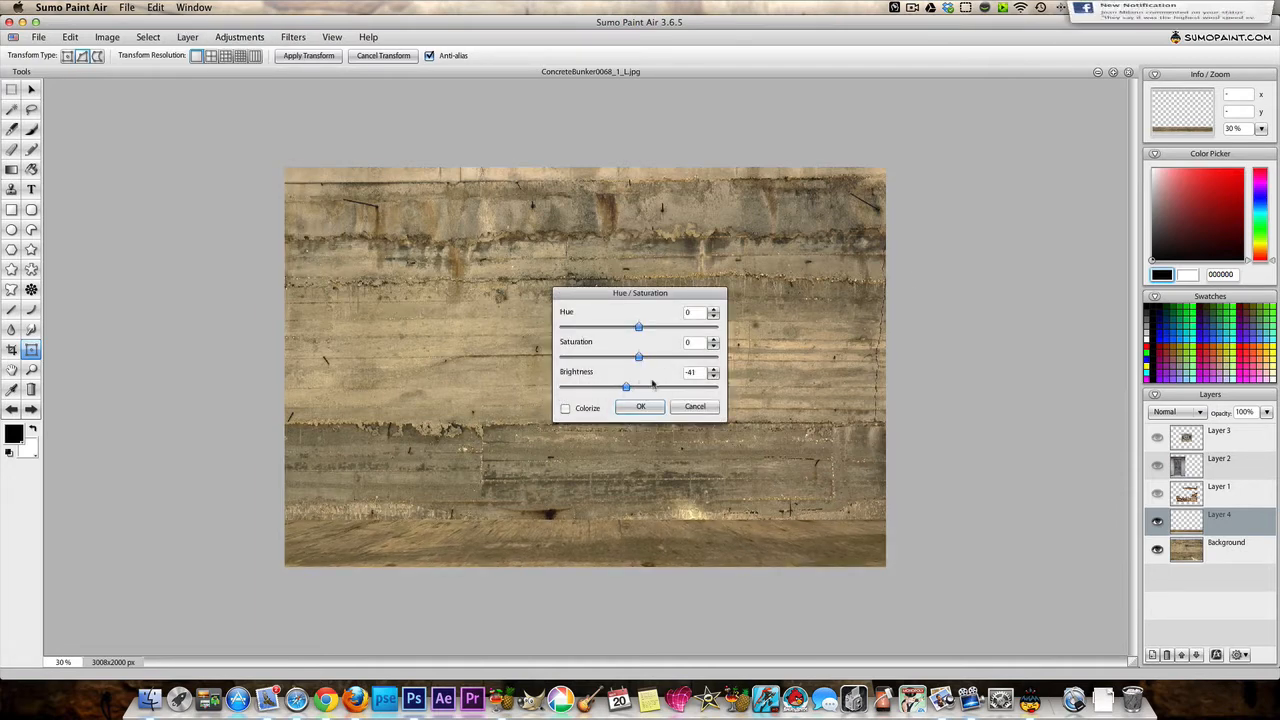
{"action": "left_click", "coordinate": [640, 406]}
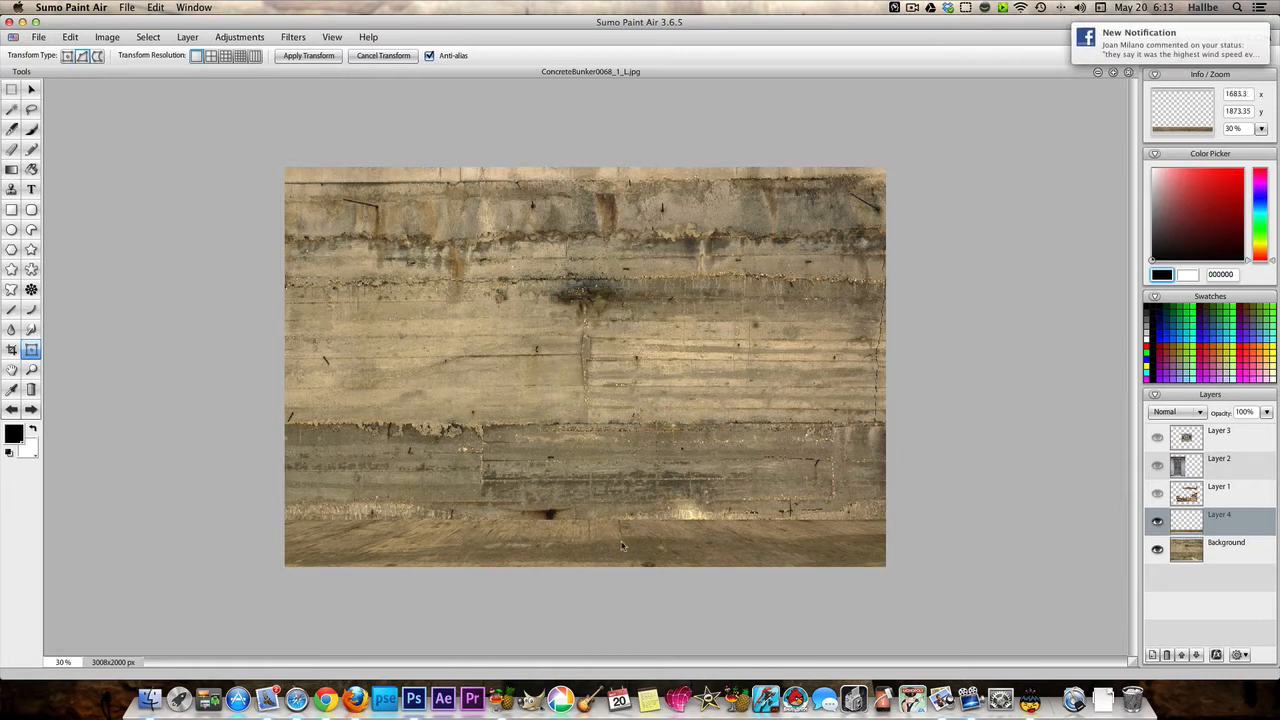
Show the broken-brick Layer 1 again and move it up the wall, clear of the floor.
{"action": "left_click", "coordinate": [1157, 494]}
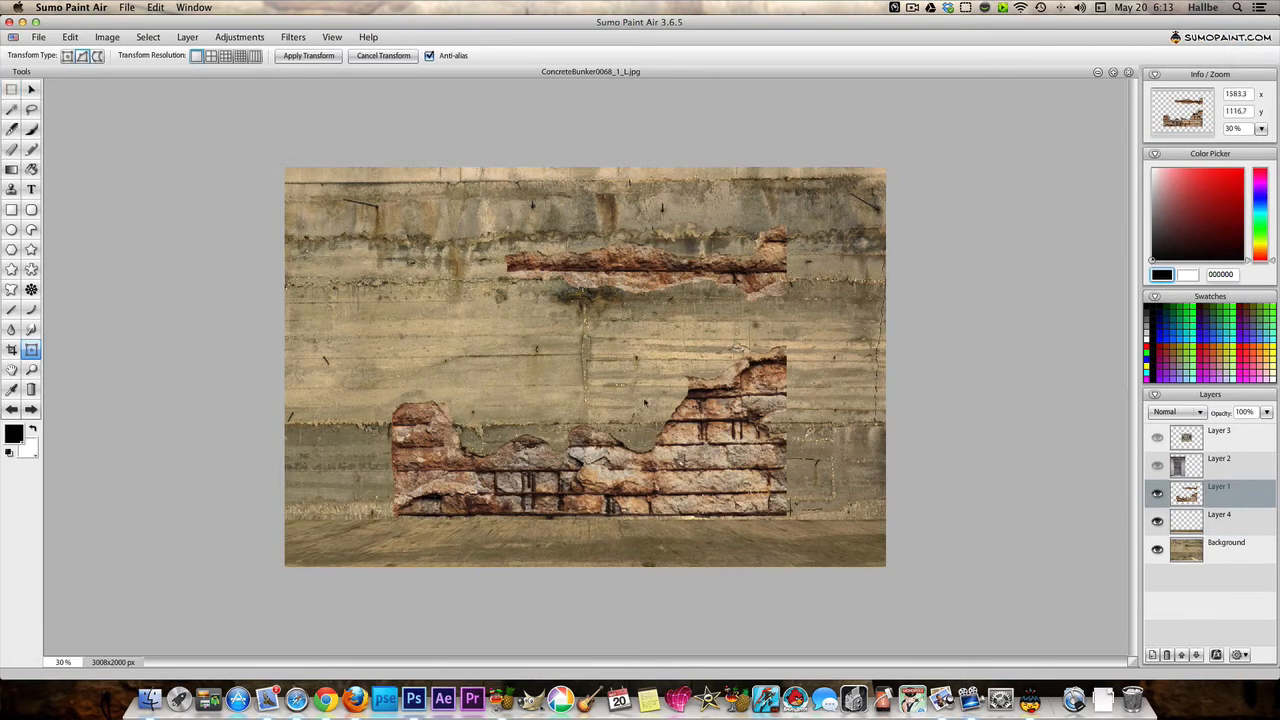
{"action": "left_click", "coordinate": [31, 90]}
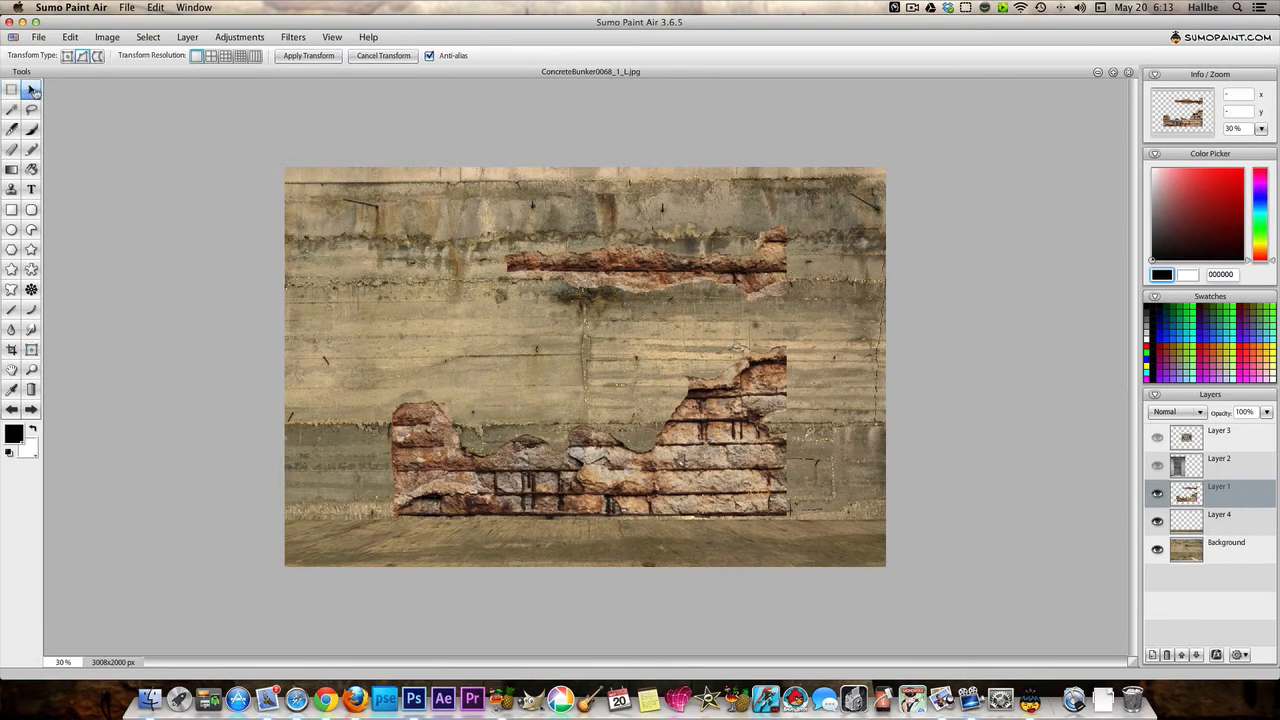
{"action": "mouse_move", "coordinate": [714, 433]}
{"action": "left_mouse_down"}
{"action": "mouse_move", "coordinate": [676, 429]}
{"action": "mouse_move", "coordinate": [719, 438]}
{"action": "mouse_move", "coordinate": [720, 410]}
{"action": "left_mouse_up"}
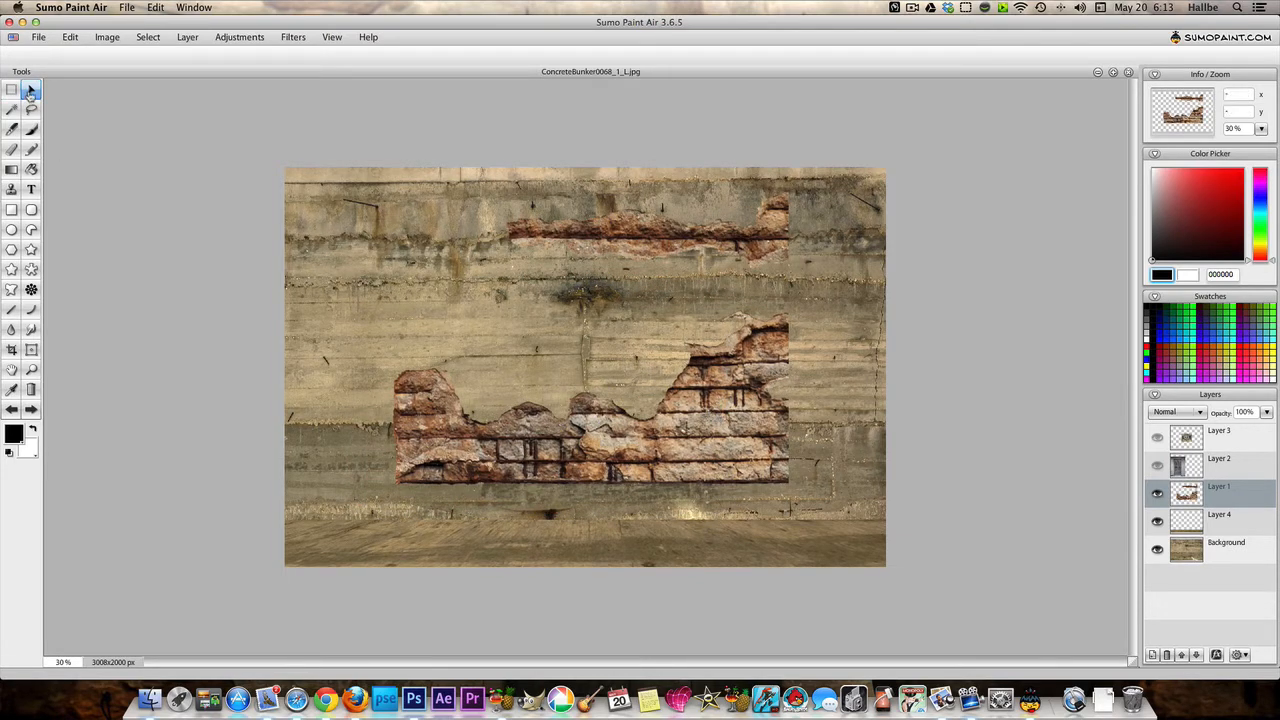
Enlarge the brick Layer 1 with Free Transform to meet the image's right edge and rest on the floor line, and apply it.
{"action": "right_click", "coordinate": [684, 432]}
{"action": "left_click", "coordinate": [712, 444]}
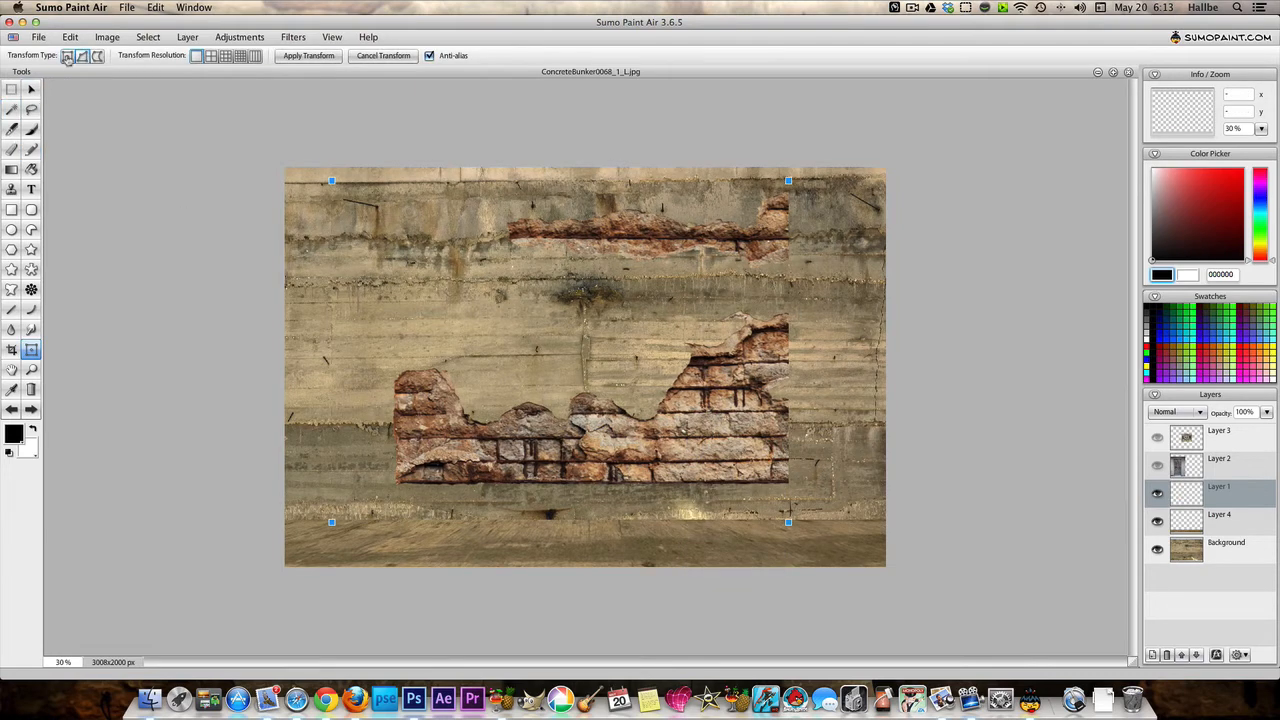
{"action": "left_click", "coordinate": [67, 57]}
{"action": "left_click_drag", "start_coordinate": [789, 181], "coordinate": [889, 172]}
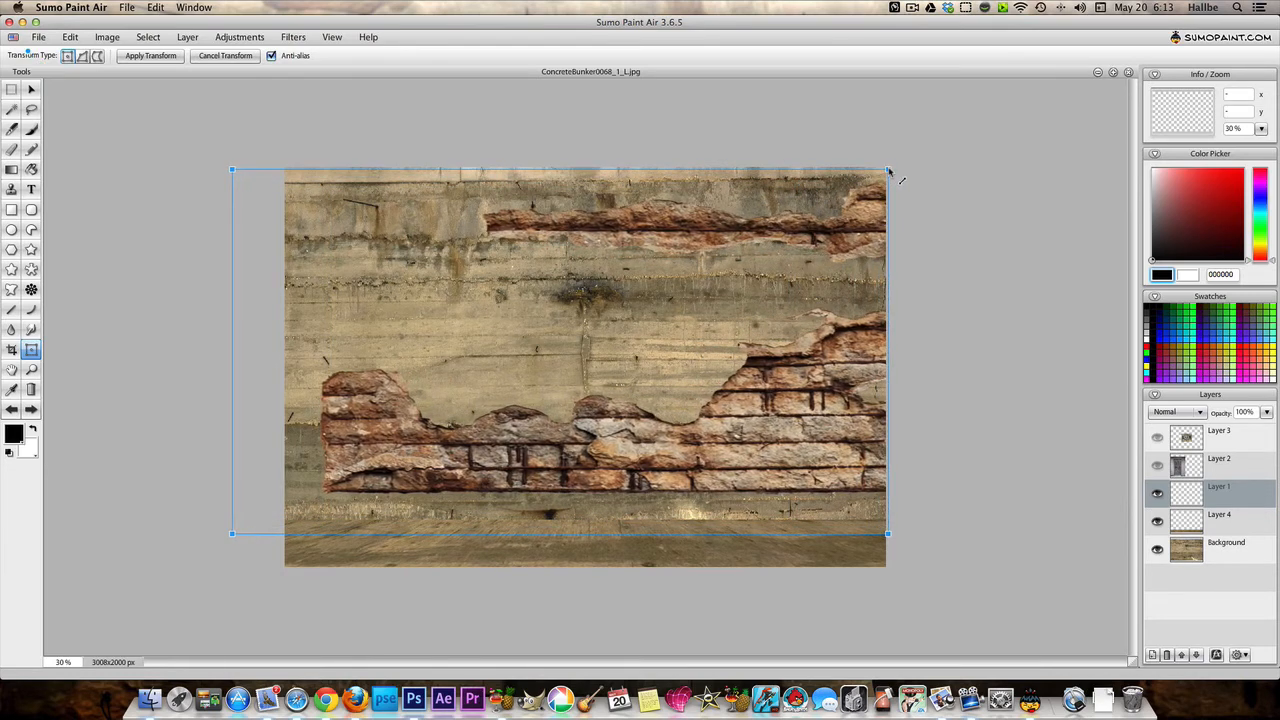
{"action": "left_click_drag", "start_coordinate": [770, 393], "coordinate": [768, 420]}
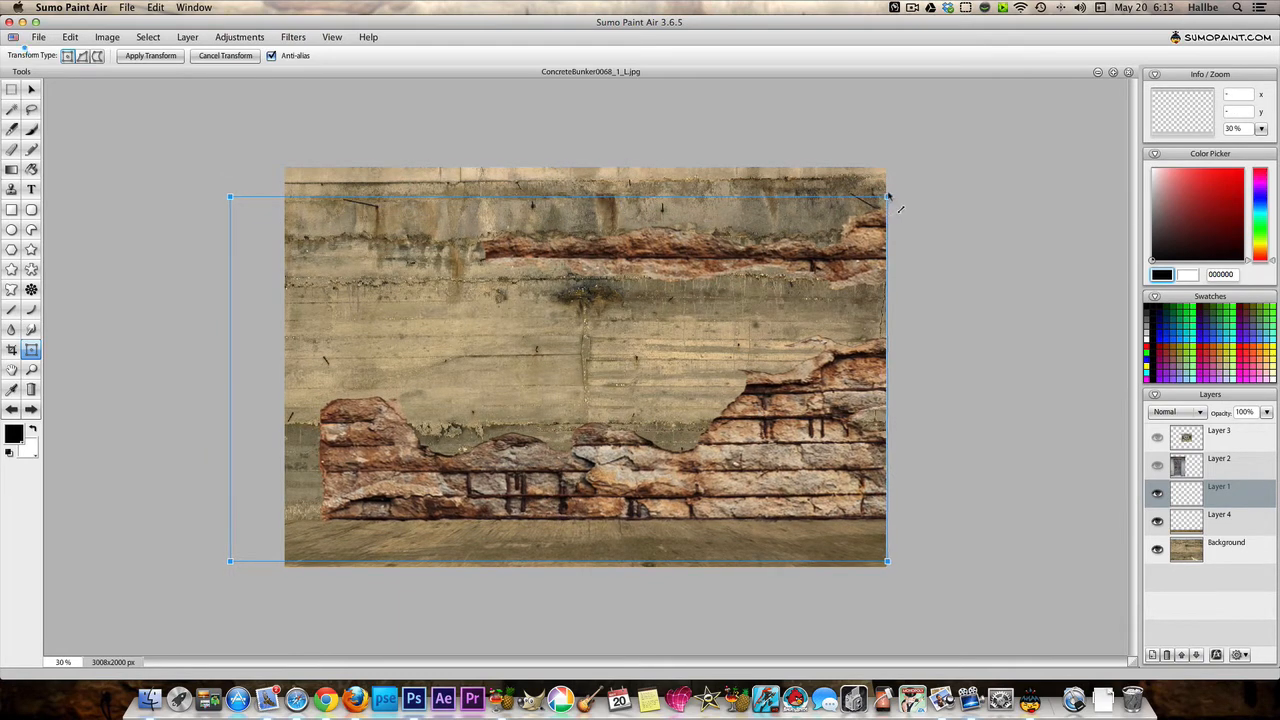
{"action": "left_click_drag", "start_coordinate": [886, 196], "coordinate": [889, 171]}
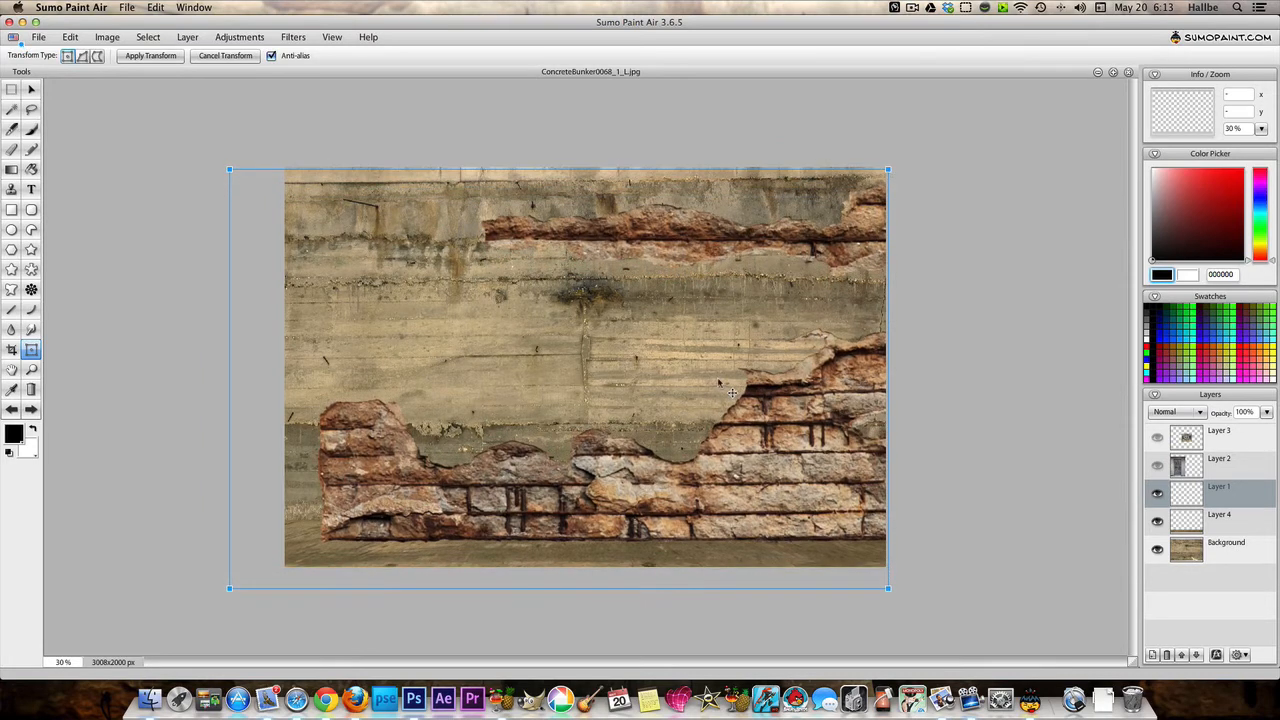
{"action": "mouse_move", "coordinate": [719, 382]}
{"action": "left_mouse_down"}
{"action": "mouse_move", "coordinate": [715, 358]}
{"action": "mouse_move", "coordinate": [728, 374]}
{"action": "left_mouse_up"}
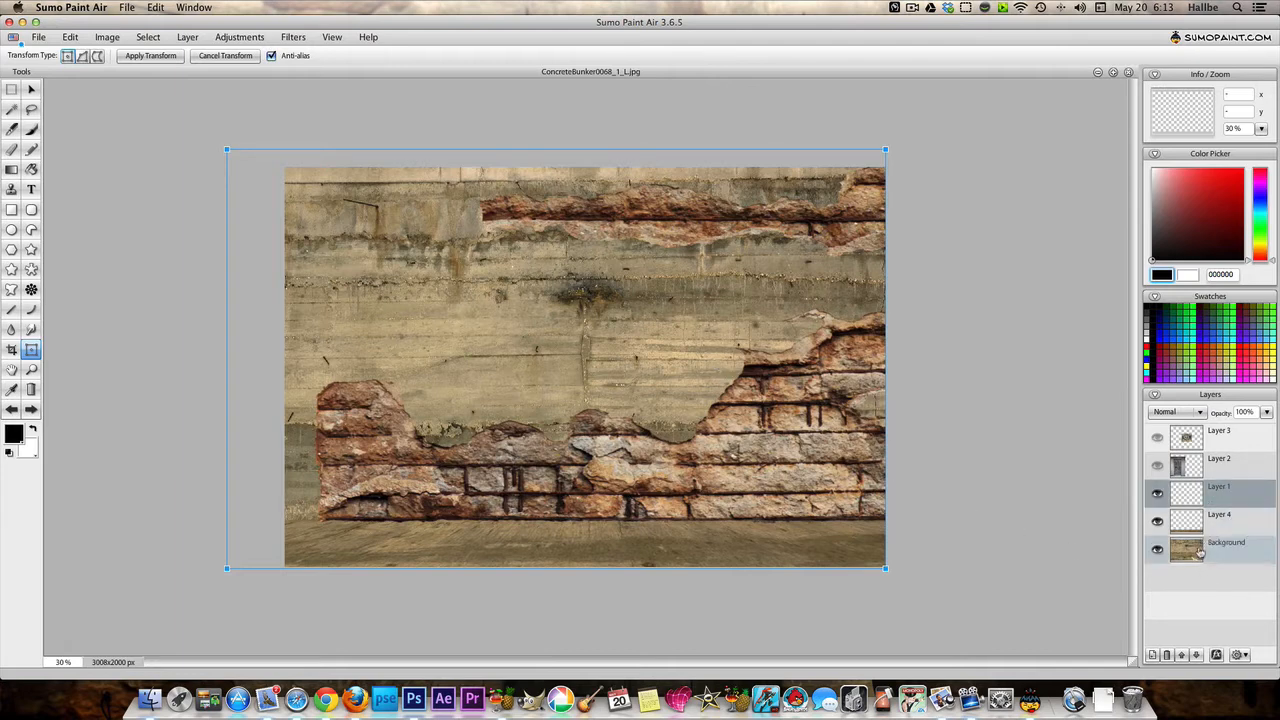
{"action": "key", "text": "Return"}
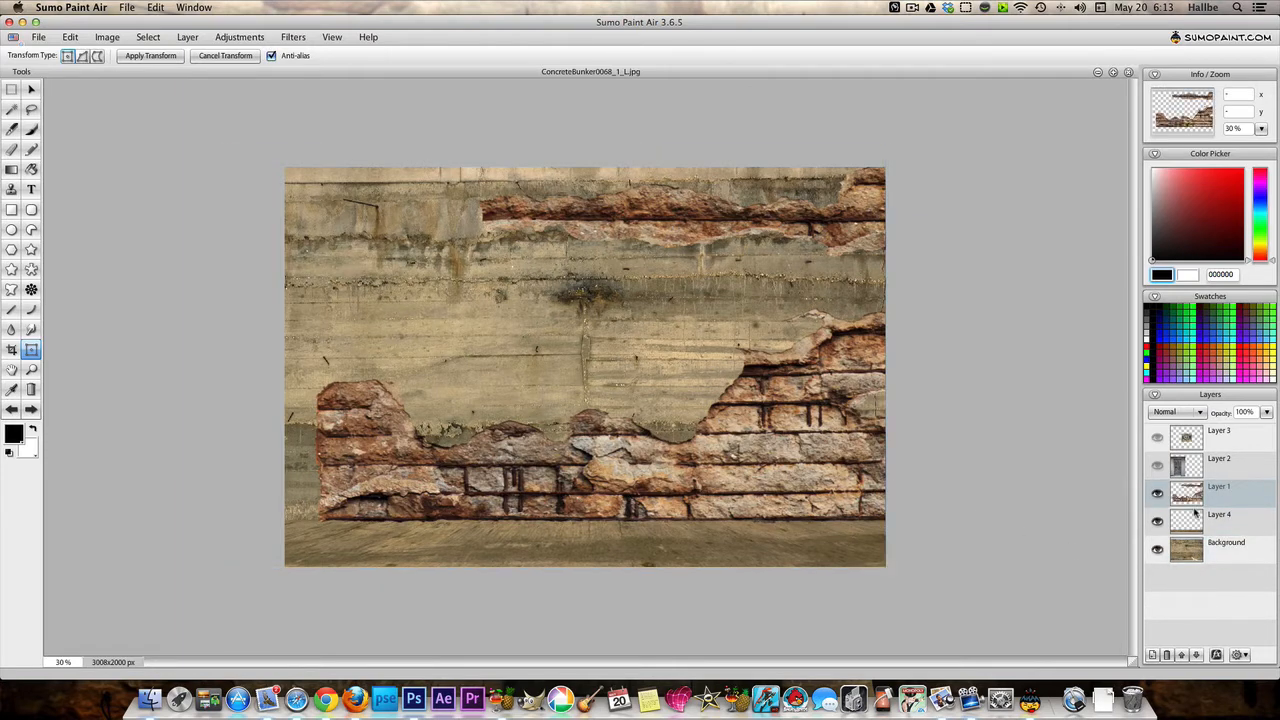
{"action": "left_click", "coordinate": [1203, 500]}
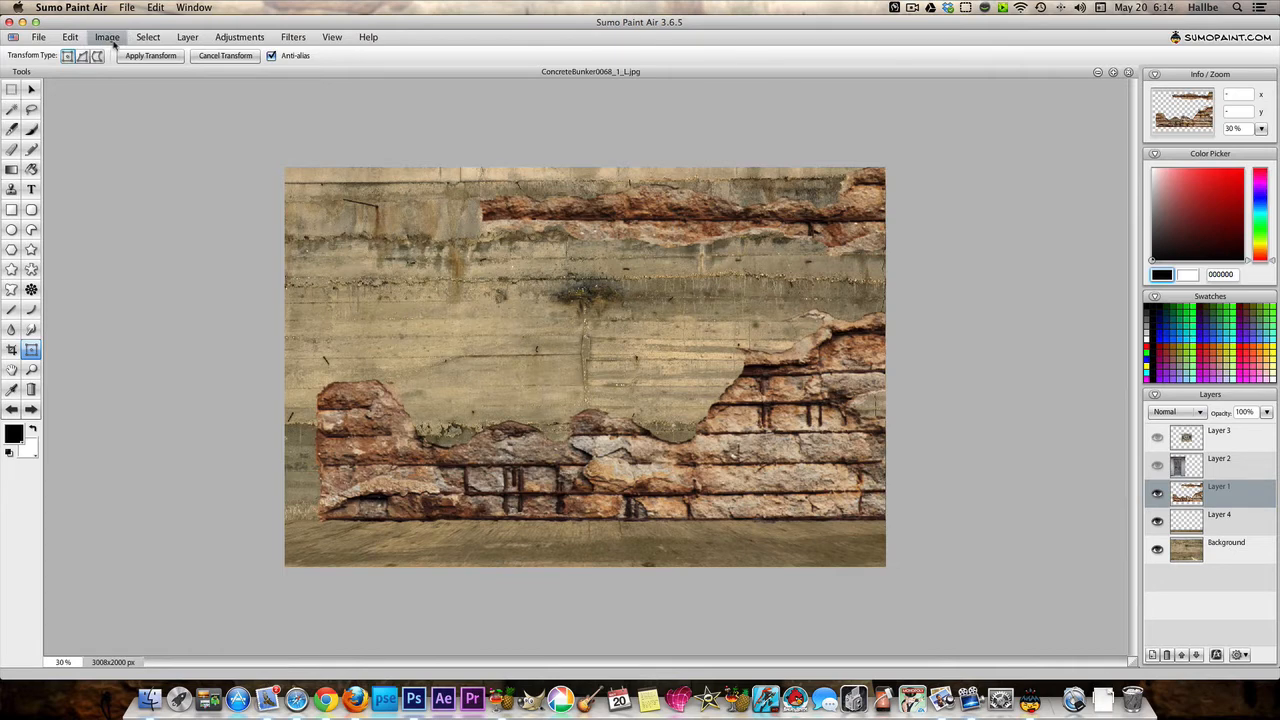
Shift the brick Layer 1's hue from red towards the concrete's yellow tone with Hue/Saturation.
{"action": "left_click", "coordinate": [237, 39]}
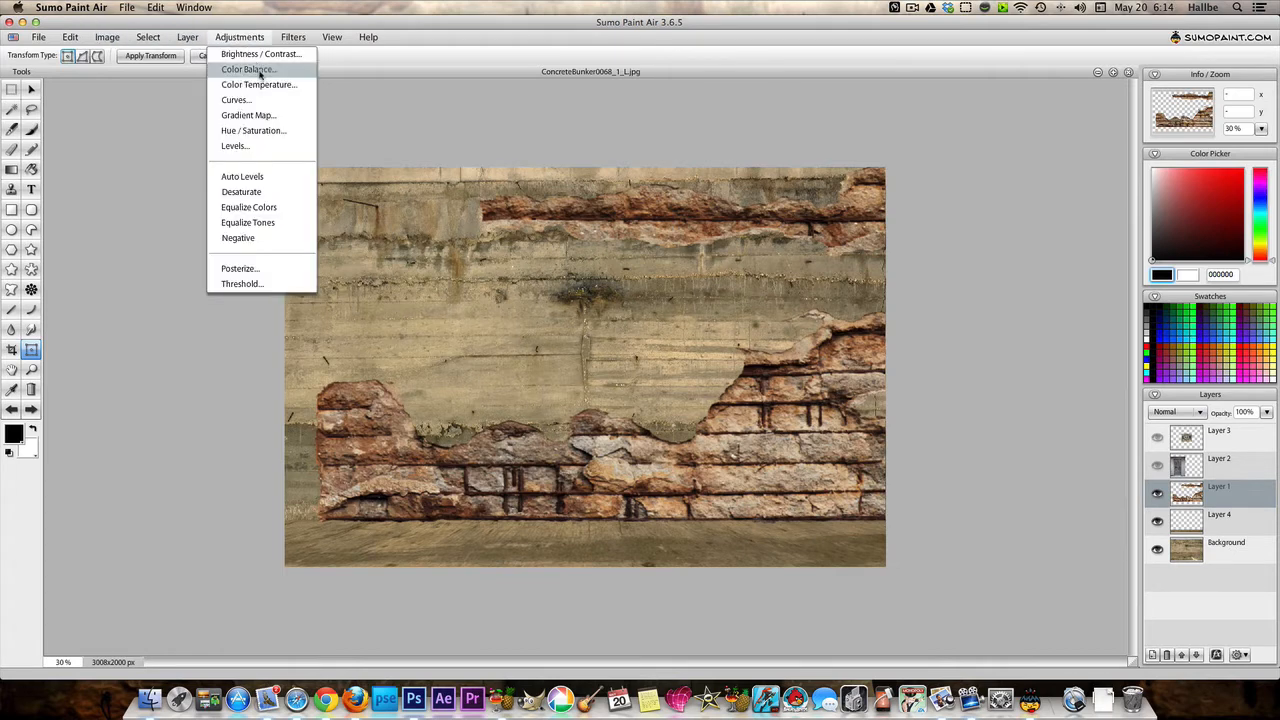
{"action": "left_click", "coordinate": [253, 131]}
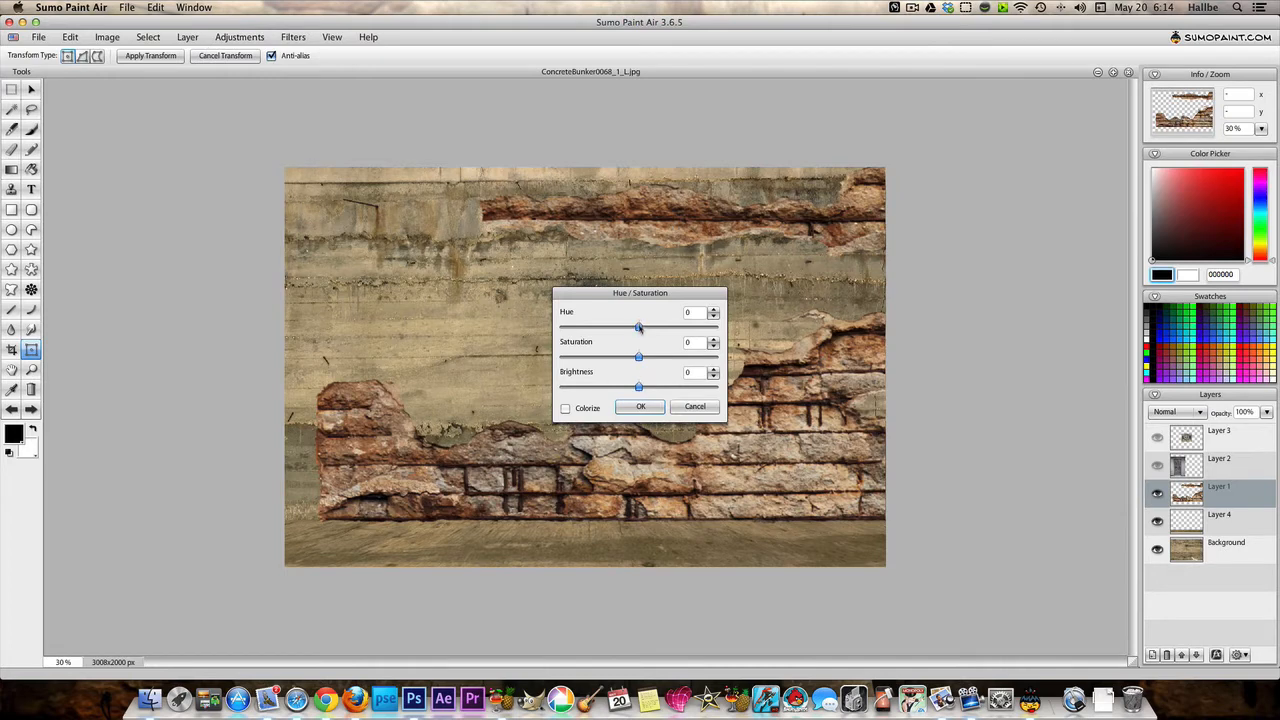
{"action": "left_click_drag", "start_coordinate": [639, 328], "coordinate": [649, 331]}
{"action": "left_click", "coordinate": [643, 407]}
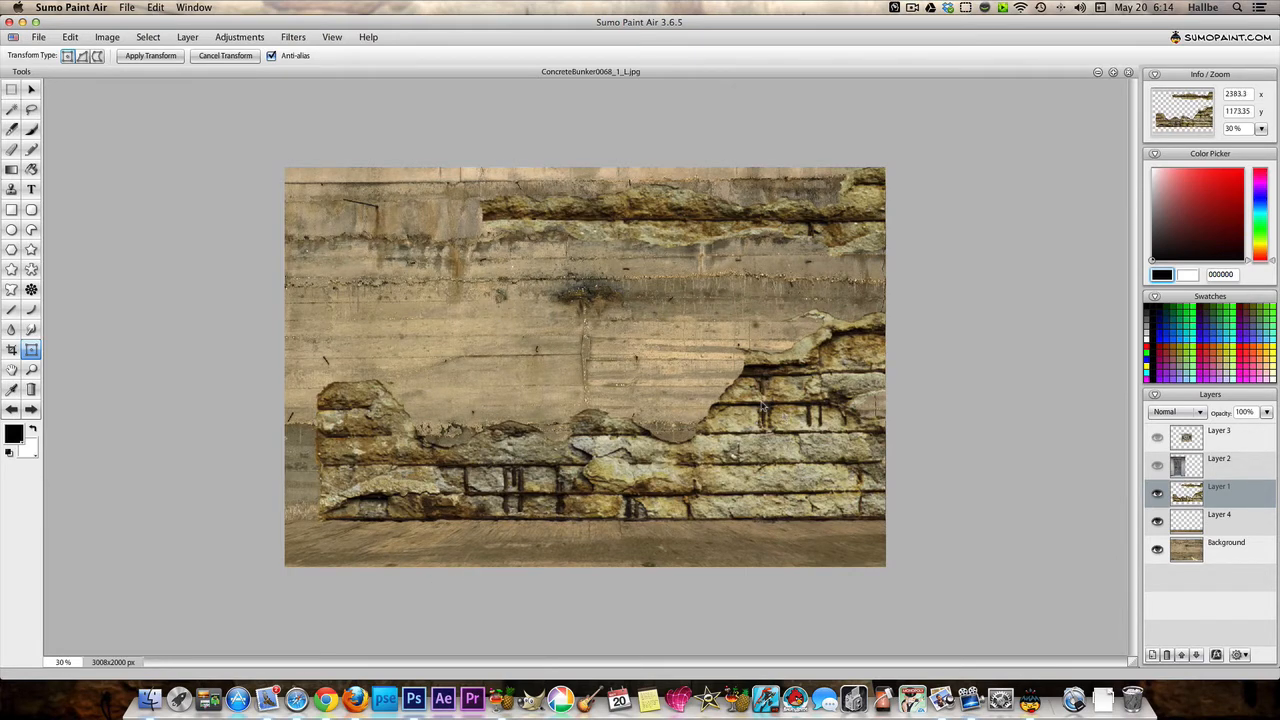
Show the door Layer 2 and move it towards the middle of the image, between the exposed brick areas.
{"action": "left_click", "coordinate": [1157, 466]}
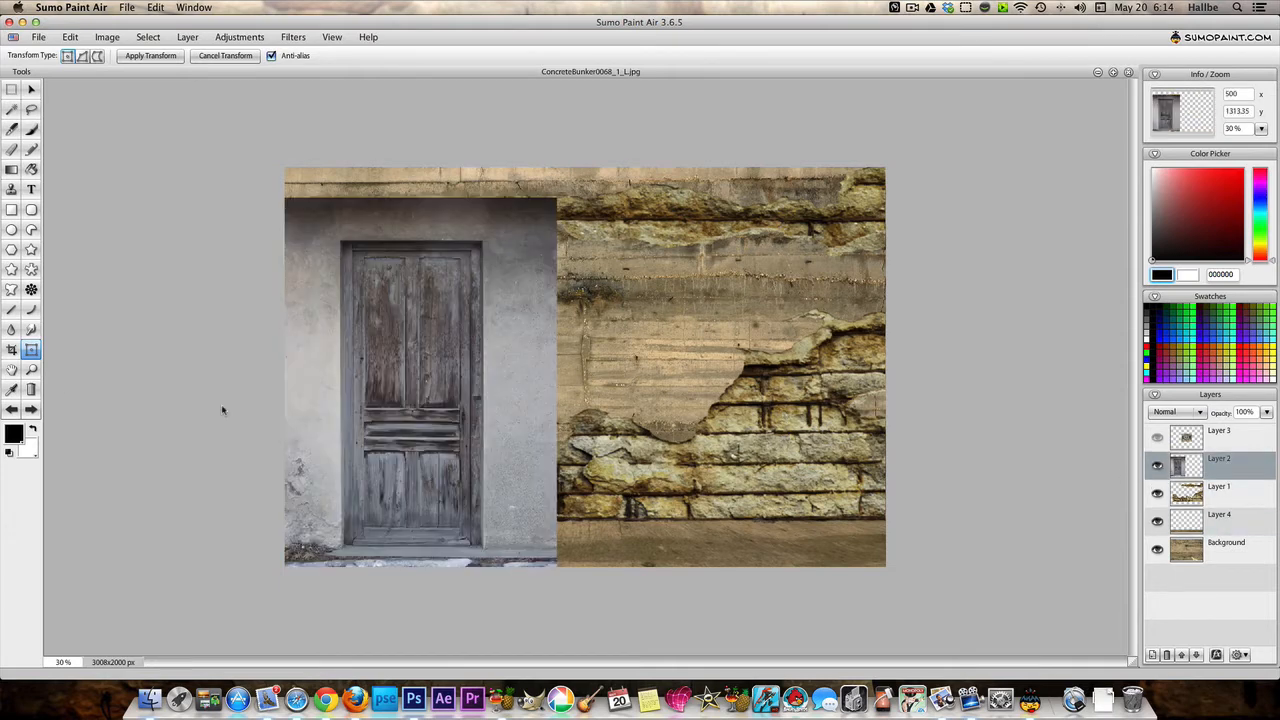
{"action": "key", "text": "v"}
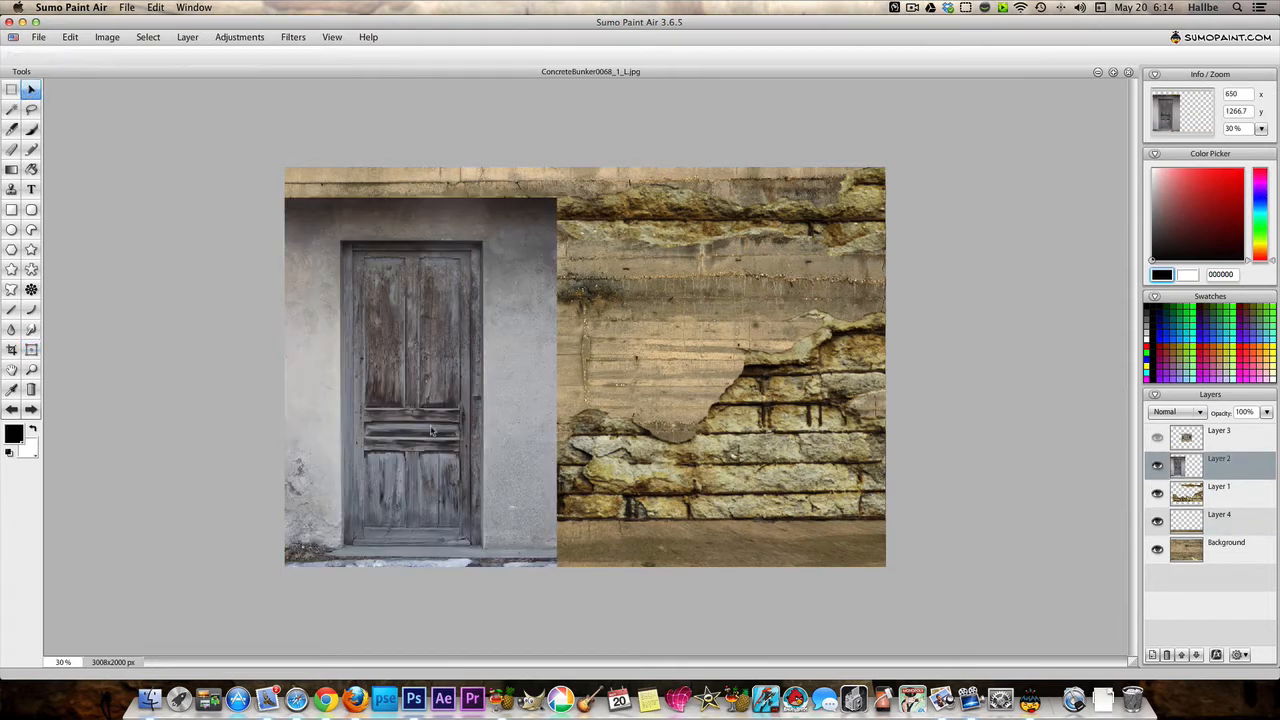
{"action": "left_click_drag", "start_coordinate": [495, 437], "coordinate": [649, 416]}
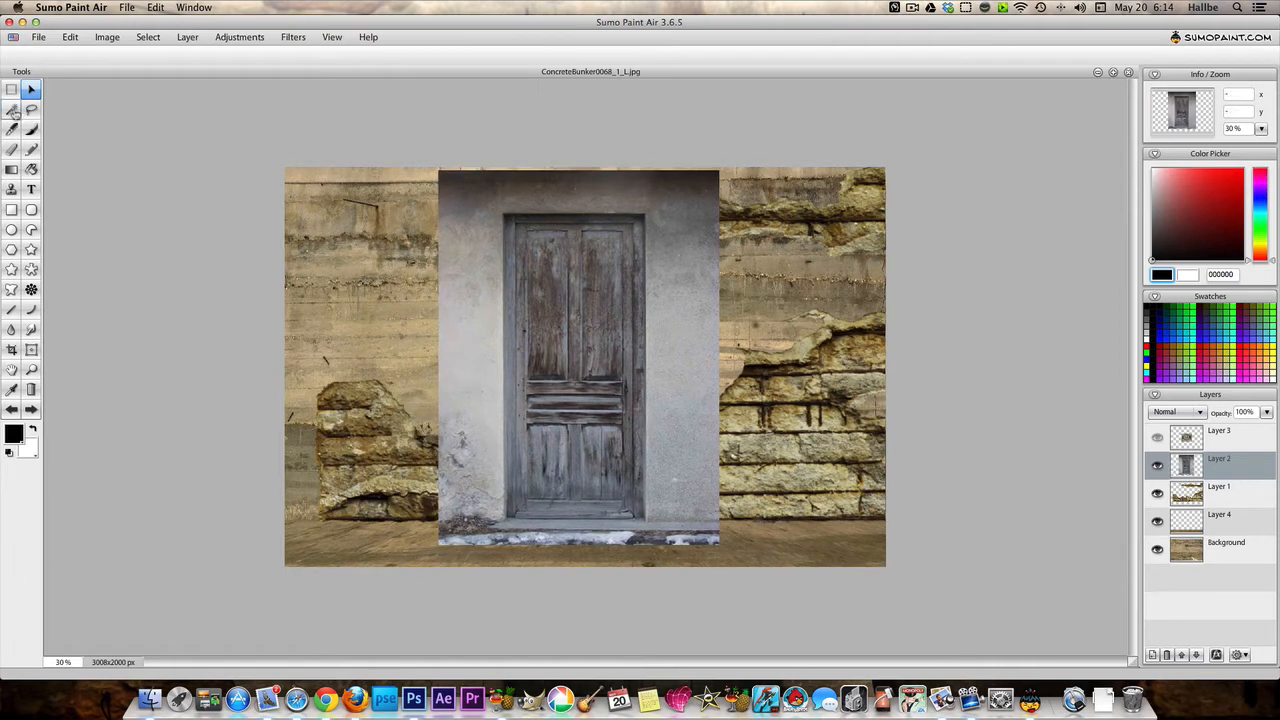
Scale the door Layer 2 down slightly with Free Transform, shift it nearer the centre of the wall, and apply the transform.
{"action": "right_click", "coordinate": [670, 259]}
{"action": "left_click", "coordinate": [715, 262]}
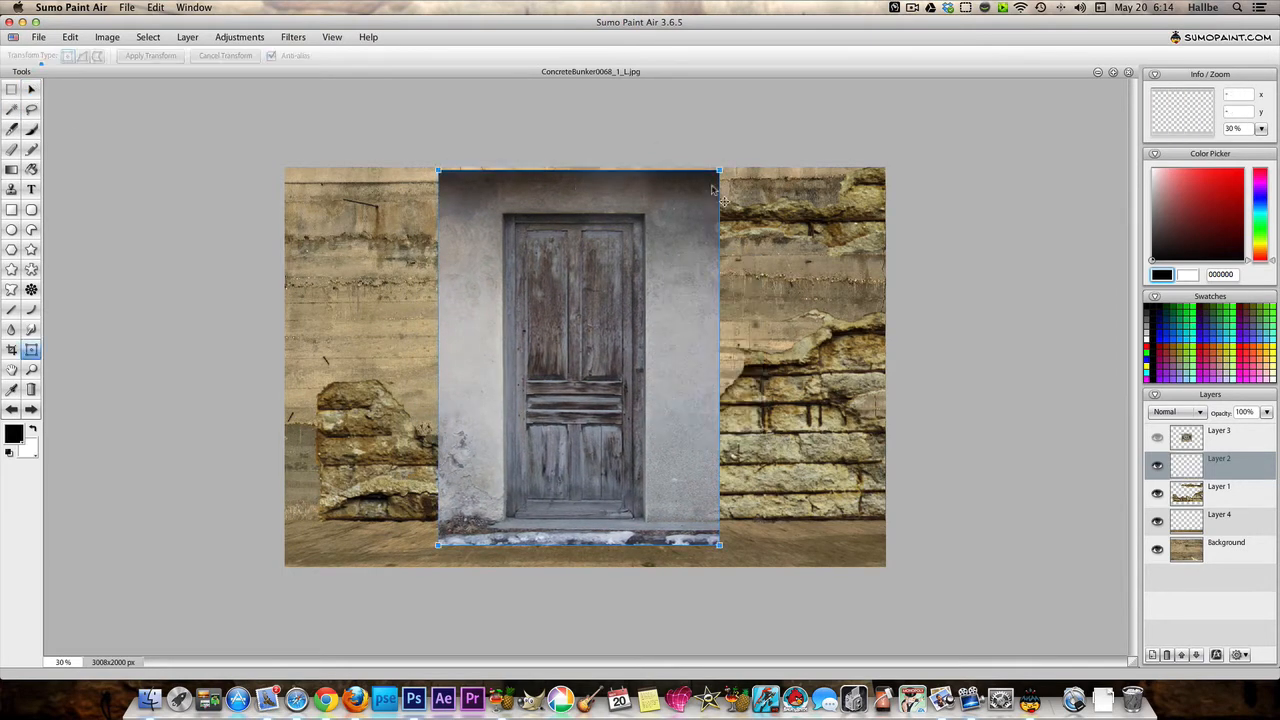
{"action": "mouse_move", "coordinate": [543, 297]}
{"action": "left_mouse_down"}
{"action": "mouse_move", "coordinate": [584, 282]}
{"action": "mouse_move", "coordinate": [566, 301]}
{"action": "left_mouse_up"}
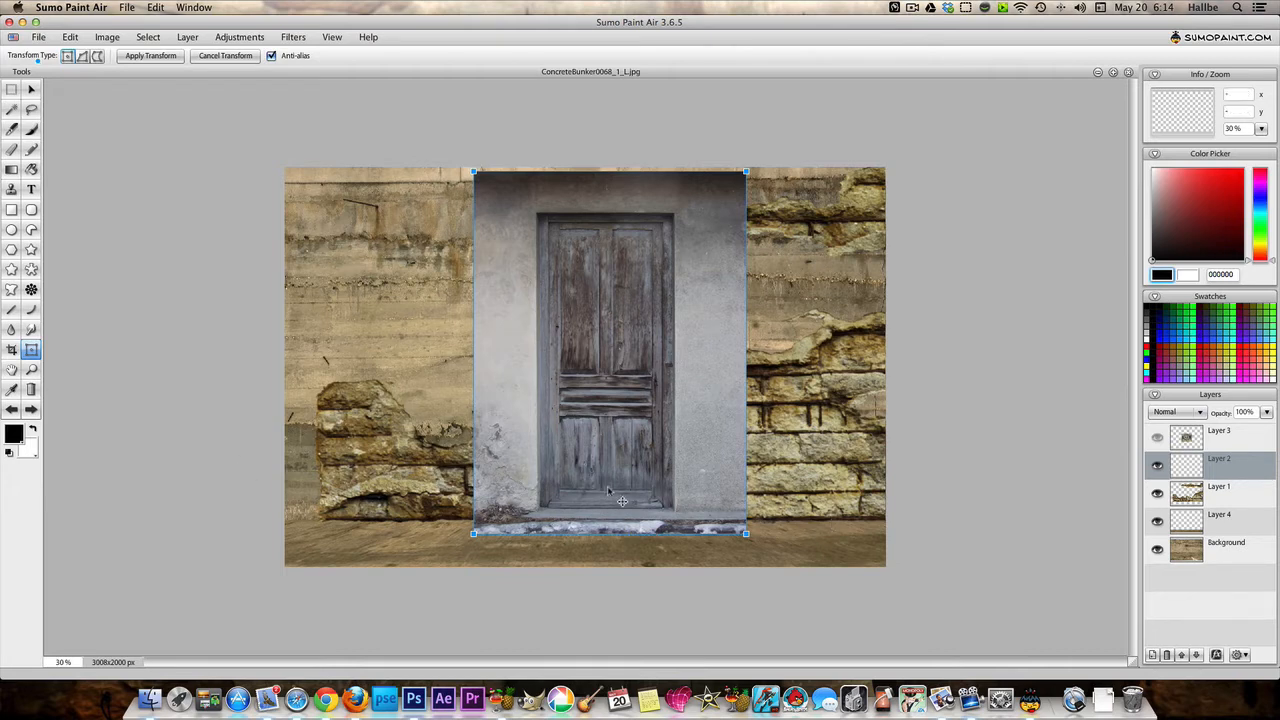
{"action": "left_click_drag", "start_coordinate": [608, 487], "coordinate": [606, 486]}
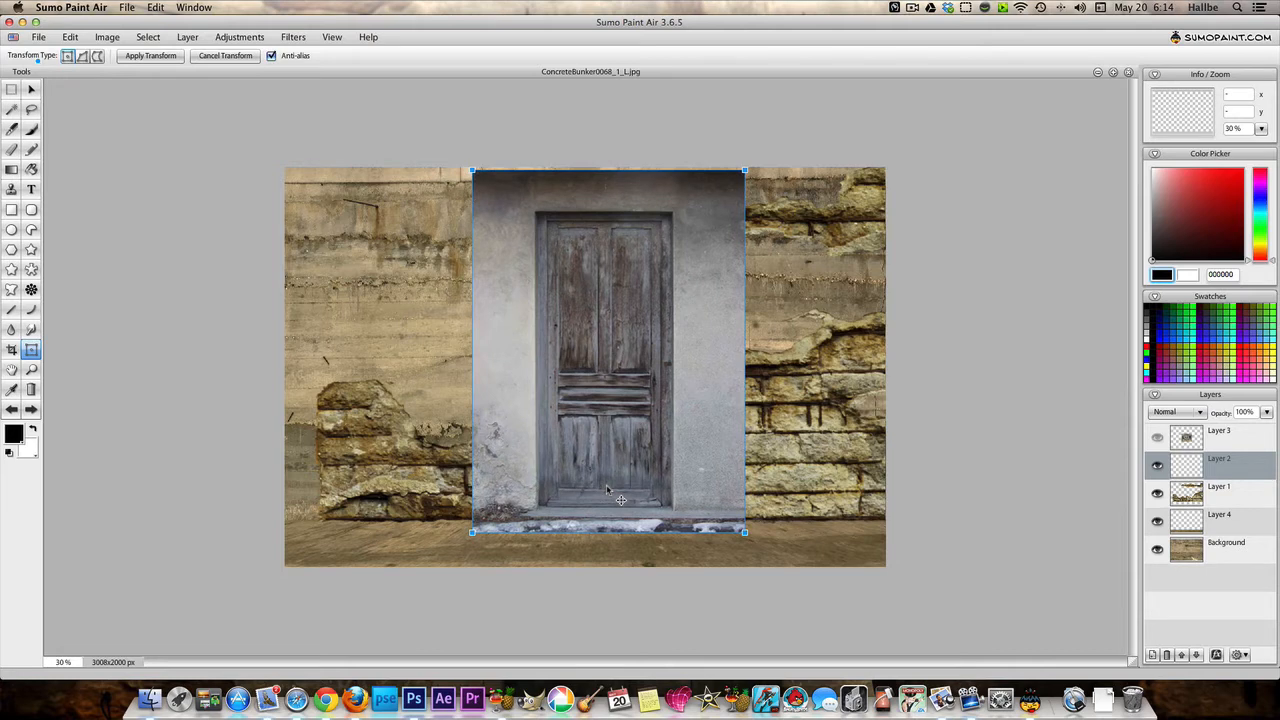
{"action": "key", "text": "Return"}
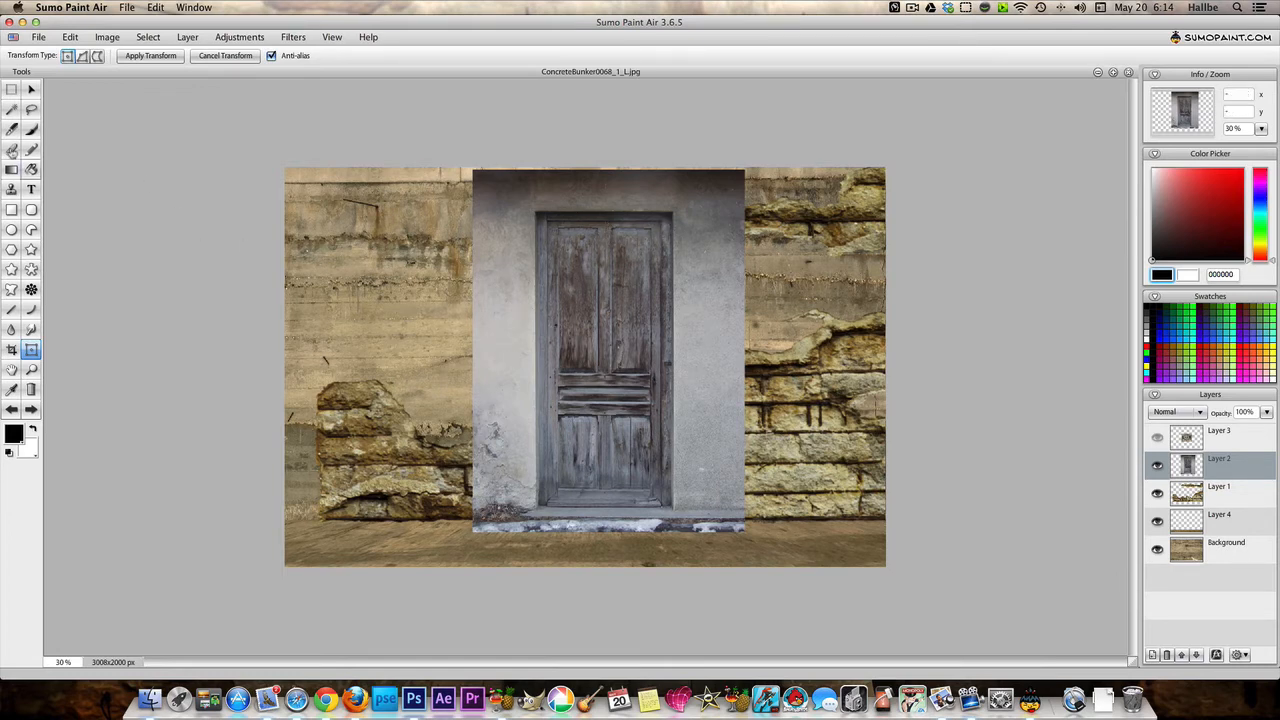
Set up the Eraser with 100% flow, the Air Brush 2 brush and a 203 px diameter.
{"action": "left_click", "coordinate": [9, 150]}
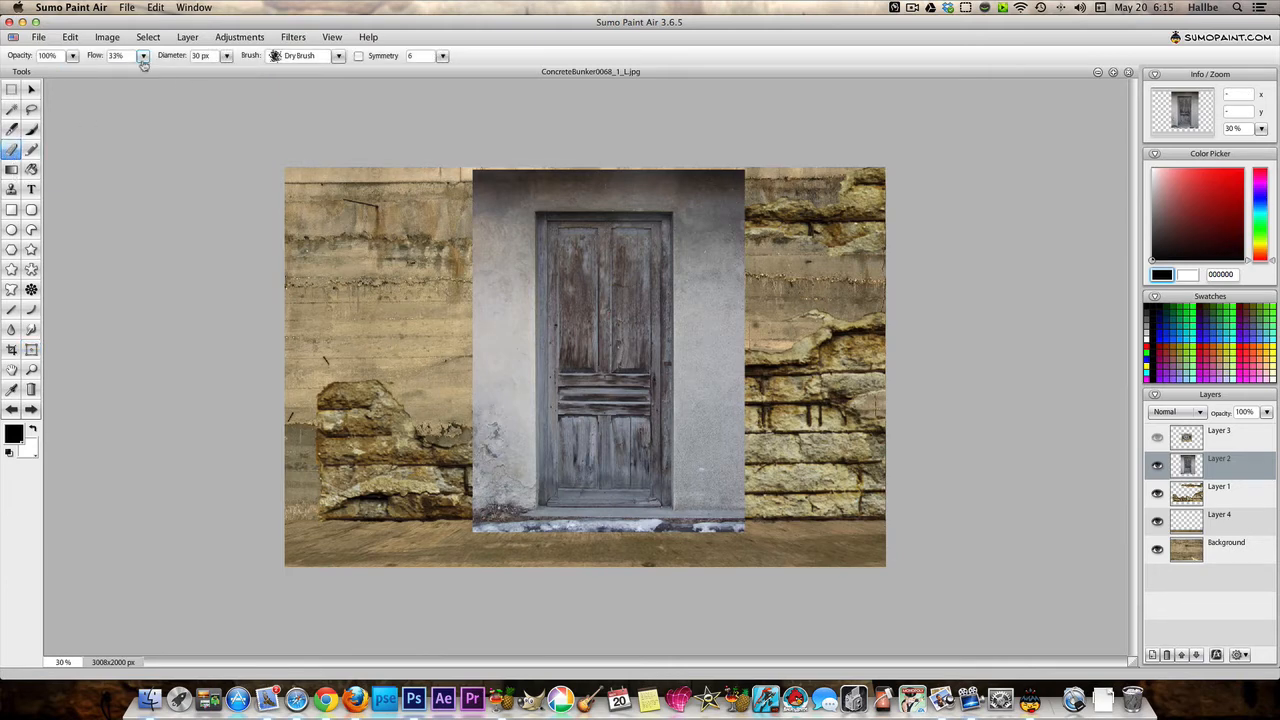
{"action": "left_click", "coordinate": [143, 56]}
{"action": "left_click_drag", "start_coordinate": [117, 73], "coordinate": [160, 72]}
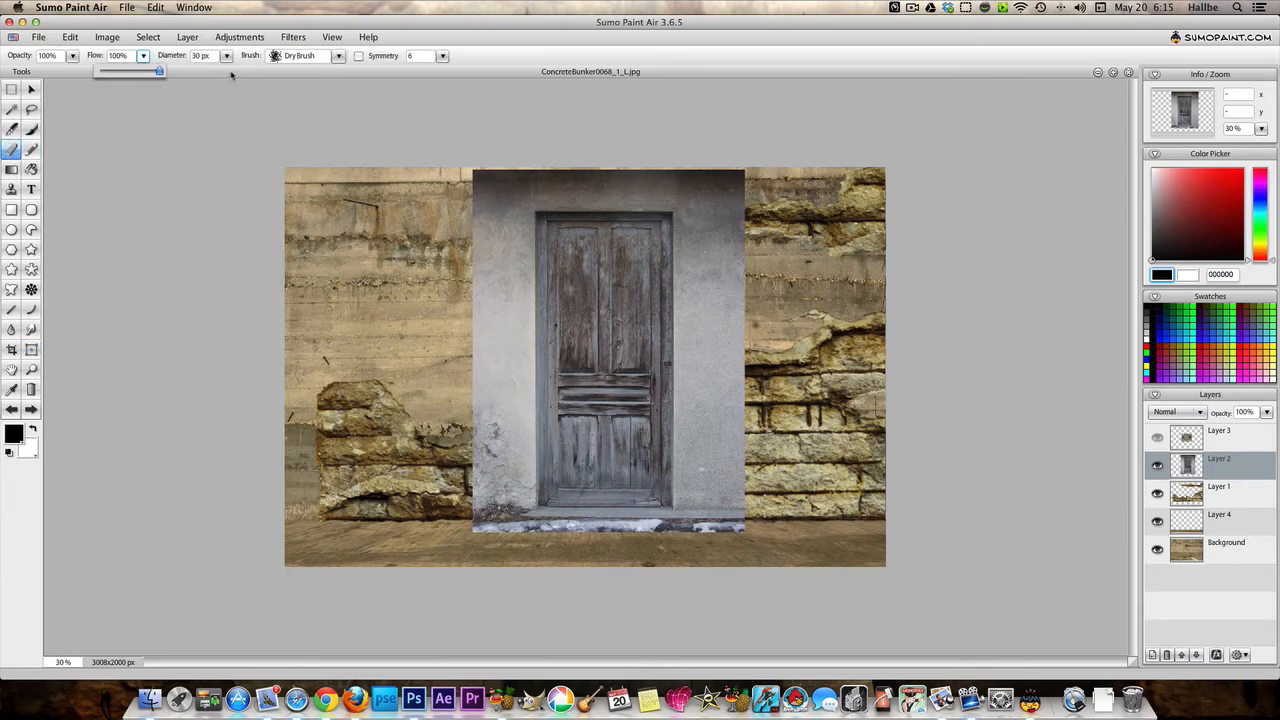
{"action": "left_click", "coordinate": [338, 56]}
{"action": "left_click", "coordinate": [194, 124]}
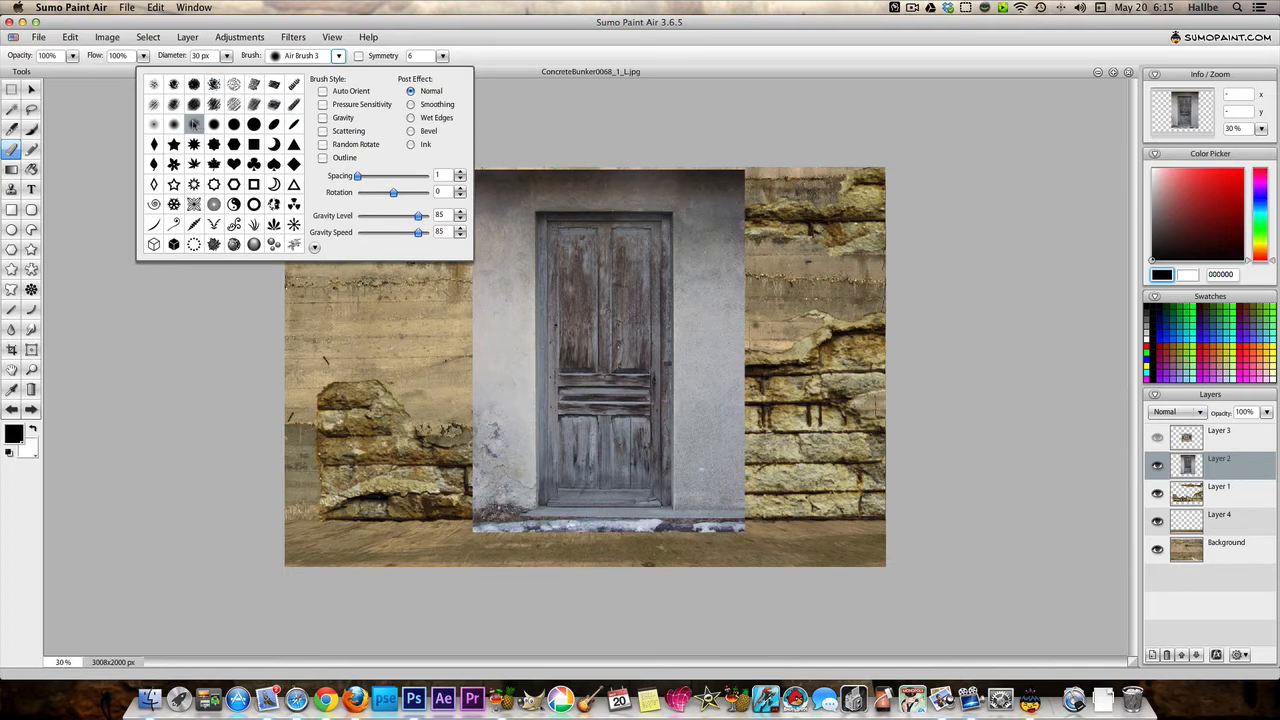
{"action": "left_click", "coordinate": [174, 124]}
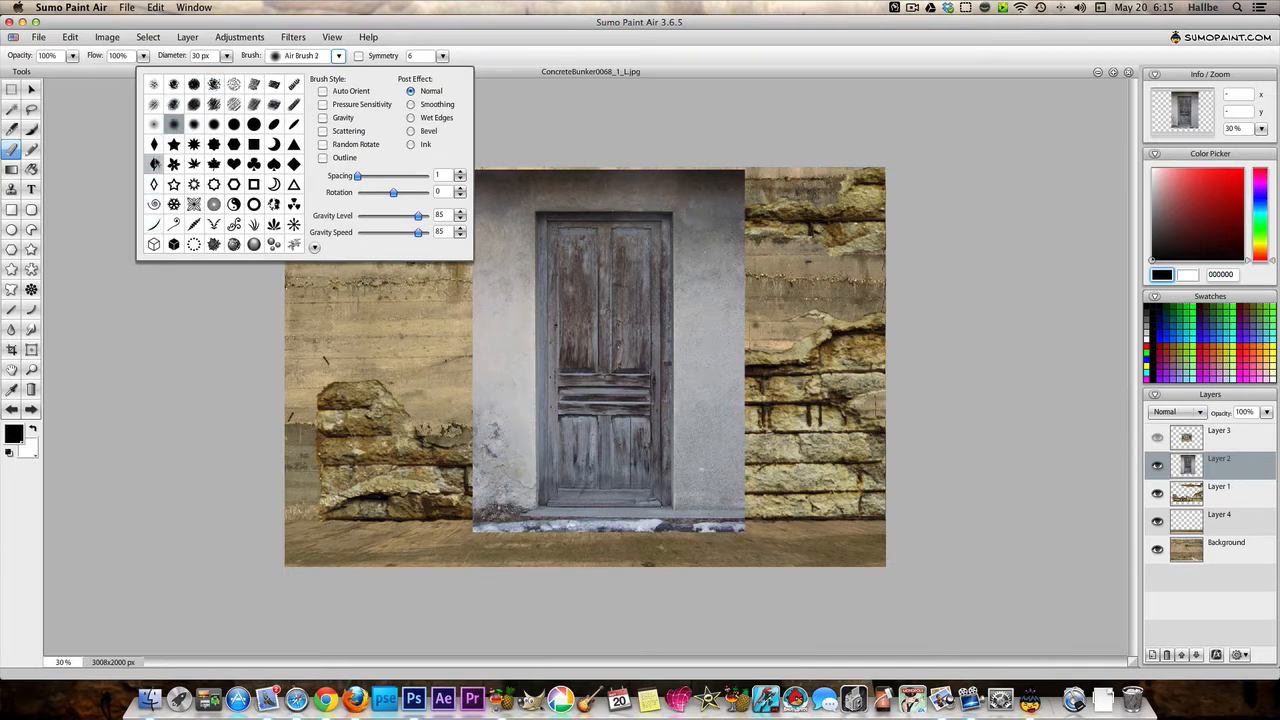
{"action": "left_click", "coordinate": [131, 226]}
{"action": "left_click", "coordinate": [228, 57]}
{"action": "left_click_drag", "start_coordinate": [190, 72], "coordinate": [232, 72]}
Erase the grey plaster above the door and down its right side with the Eraser.
{"action": "left_click", "coordinate": [529, 184]}
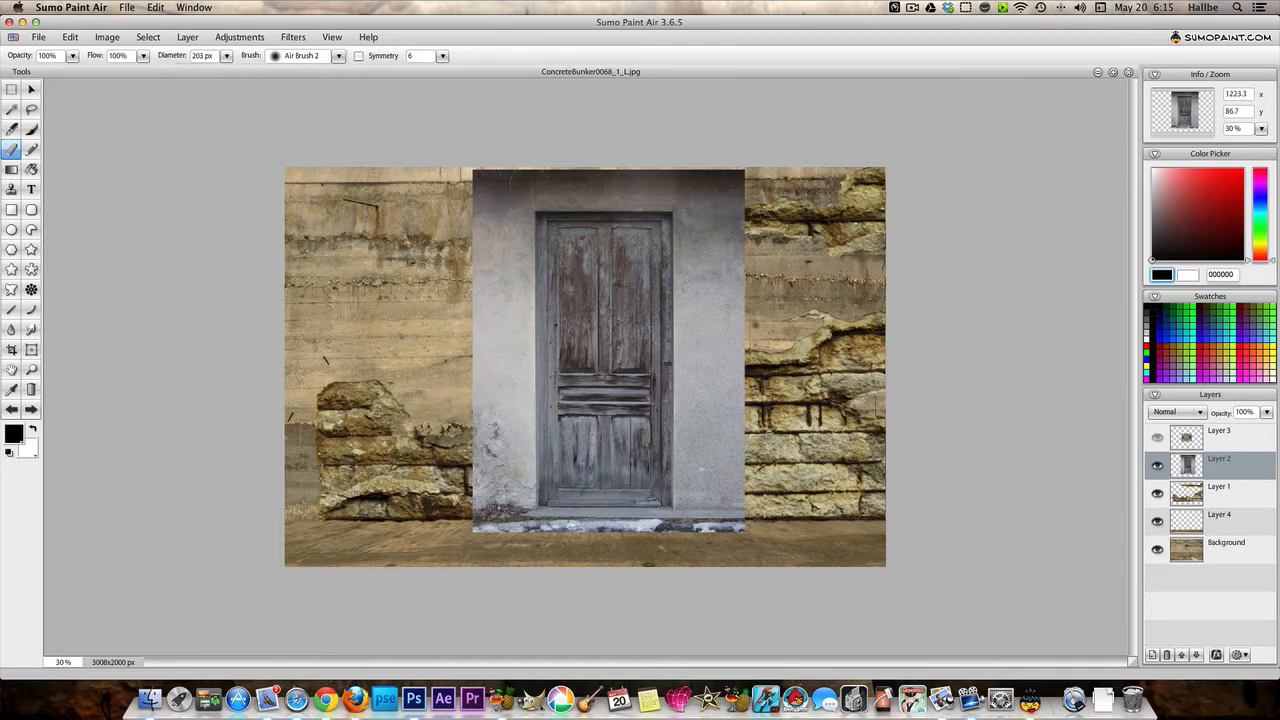
{"action": "left_click_drag", "start_coordinate": [638, 183], "coordinate": [648, 182]}
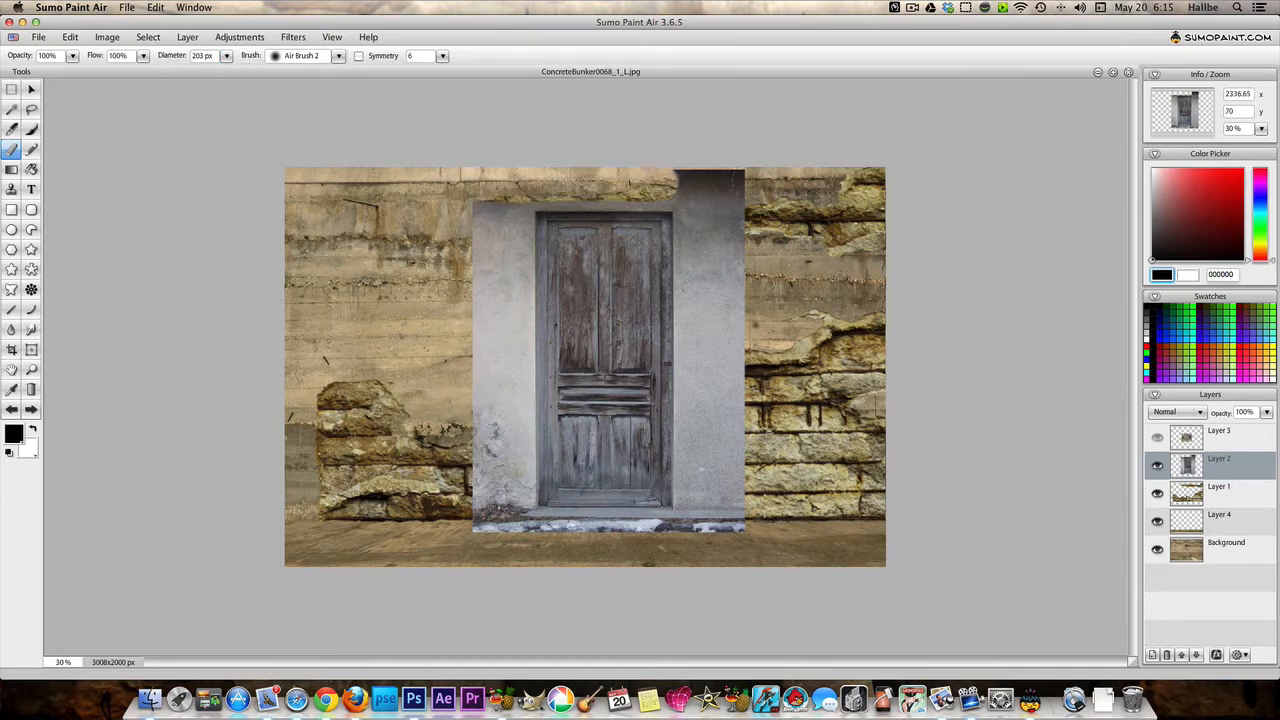
{"action": "left_click_drag", "start_coordinate": [751, 181], "coordinate": [742, 187]}
{"action": "left_click_drag", "start_coordinate": [728, 310], "coordinate": [736, 274]}
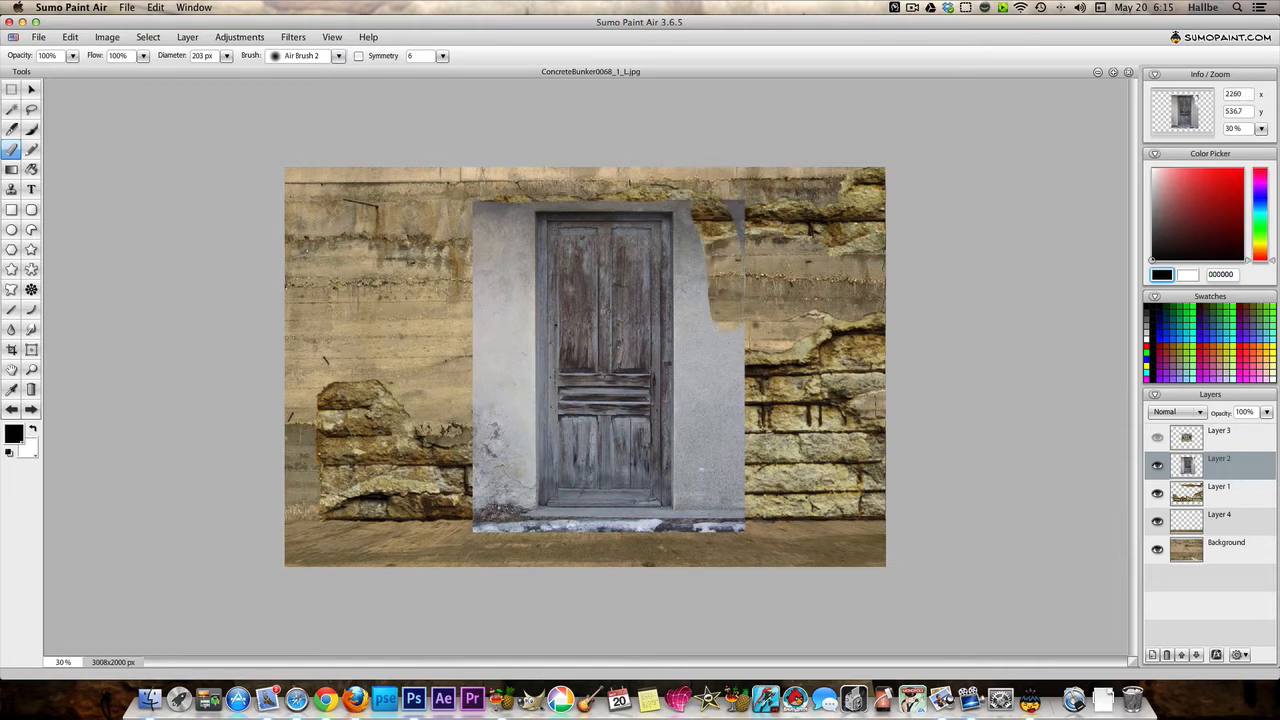
{"action": "left_click_drag", "start_coordinate": [742, 371], "coordinate": [746, 222]}
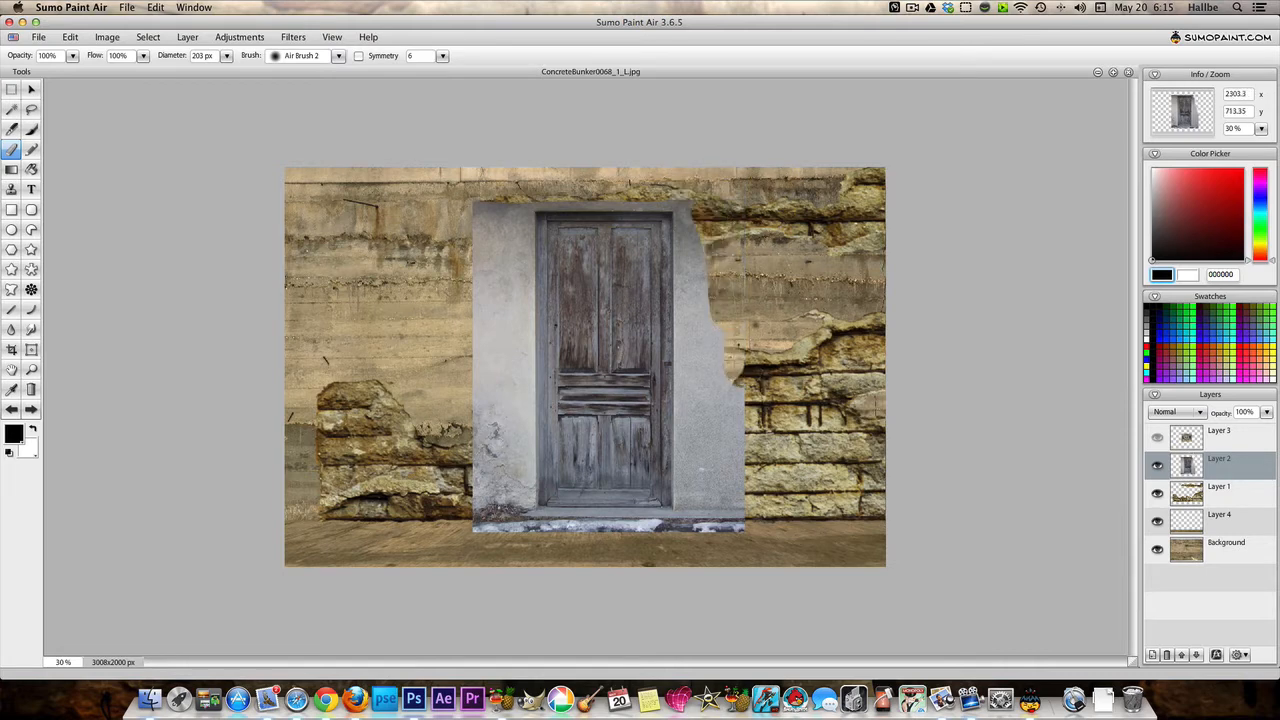
{"action": "left_click_drag", "start_coordinate": [740, 380], "coordinate": [734, 416]}
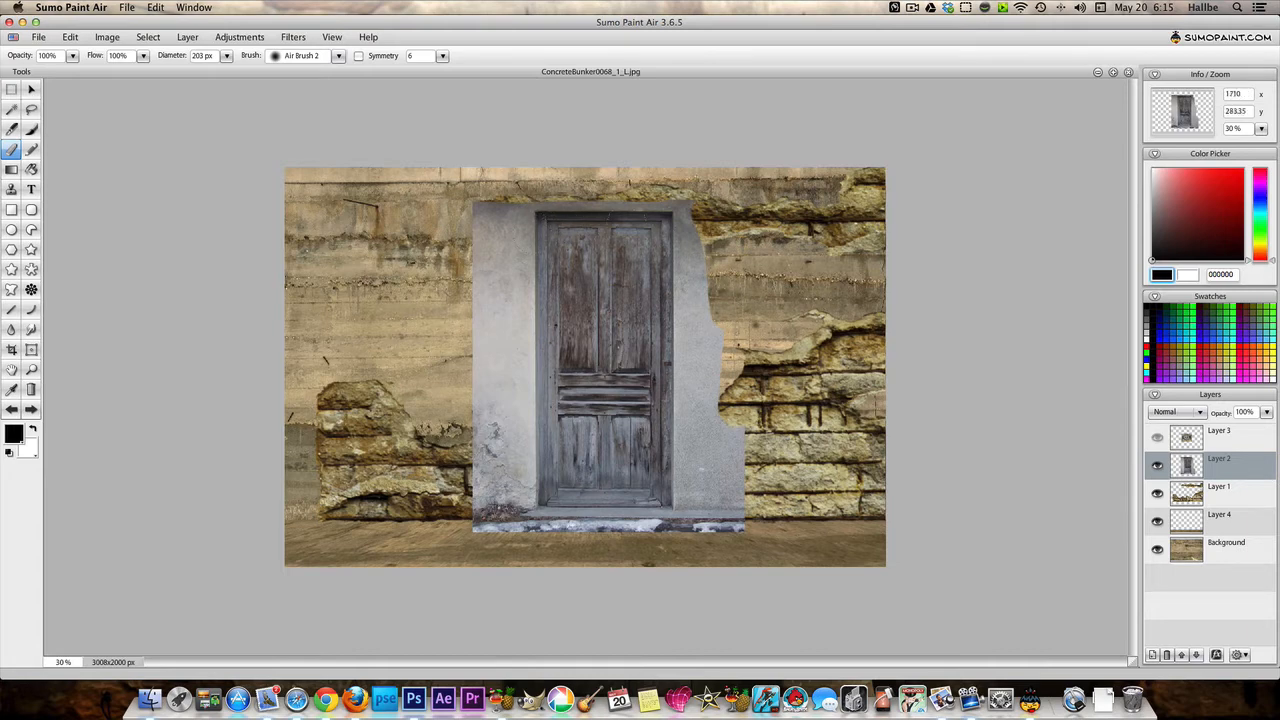
Select the framed door with a rectangle, invert the selection to delete the surrounding plaster from Layer 2, and deselect.
{"action": "left_click", "coordinate": [11, 90]}
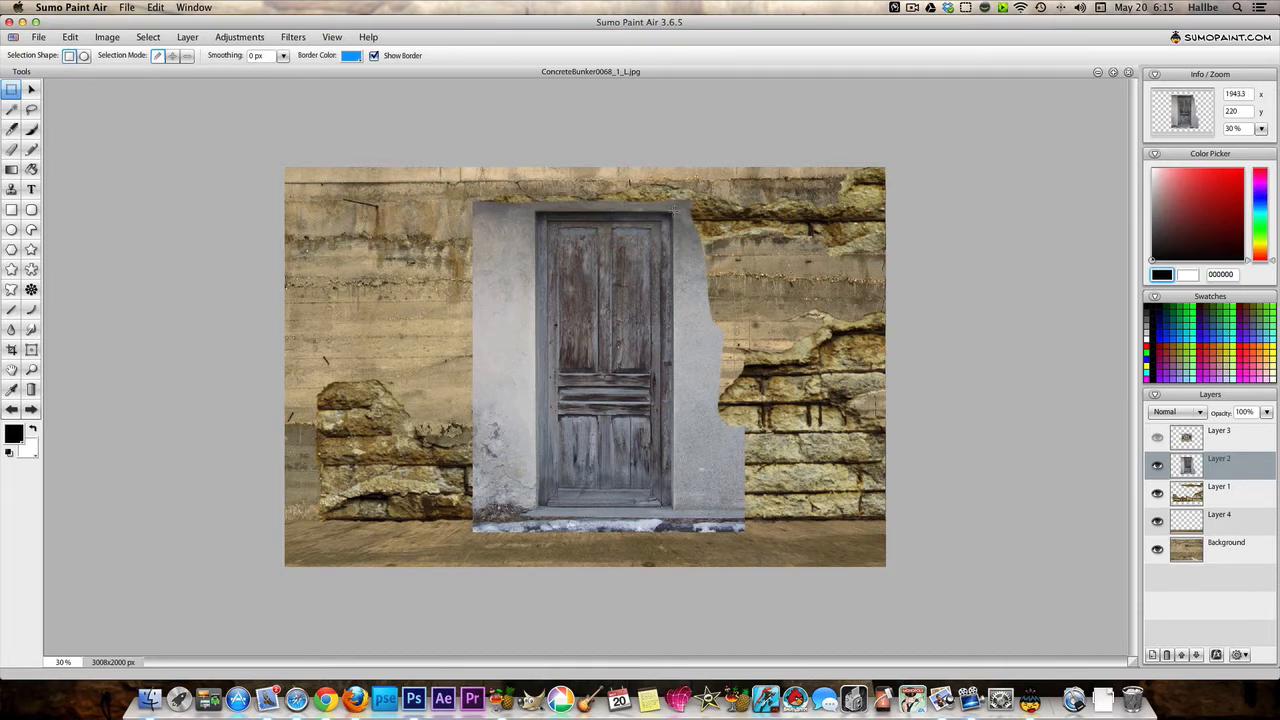
{"action": "left_click_drag", "start_coordinate": [675, 211], "coordinate": [535, 520]}
{"action": "left_click_drag", "start_coordinate": [535, 521], "coordinate": [533, 527]}
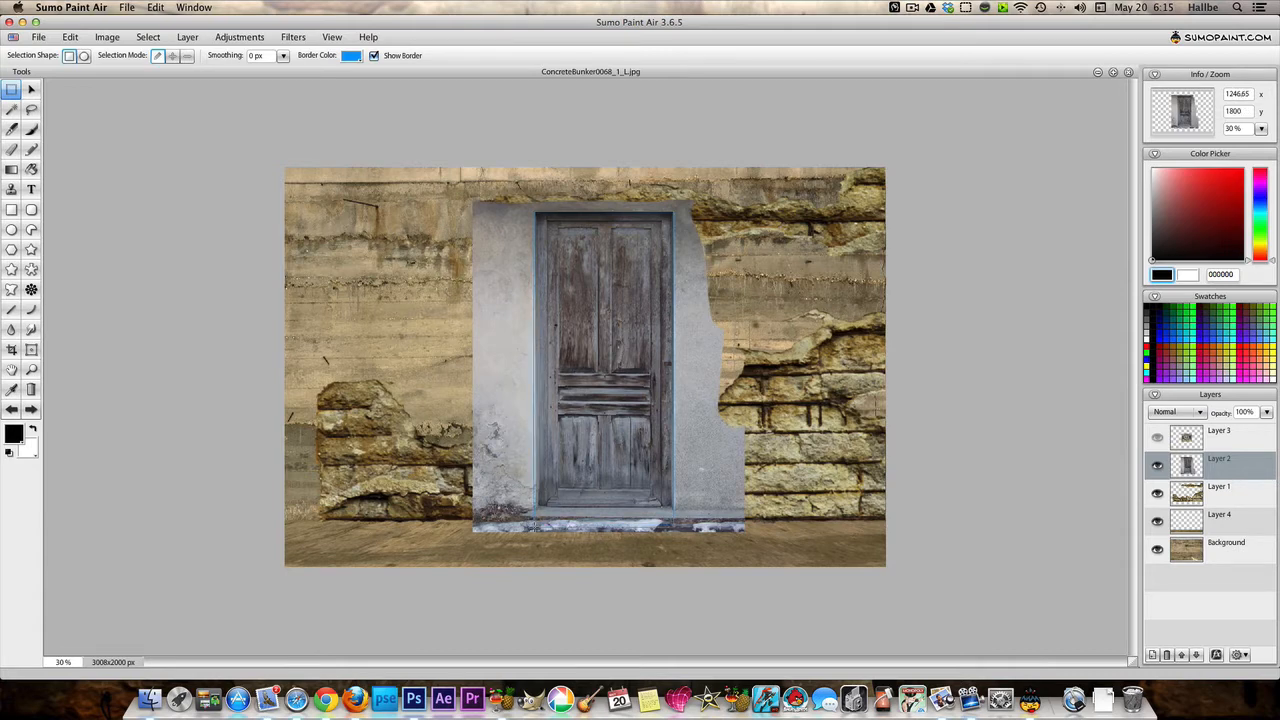
{"action": "left_click_drag", "start_coordinate": [533, 527], "coordinate": [533, 527]}
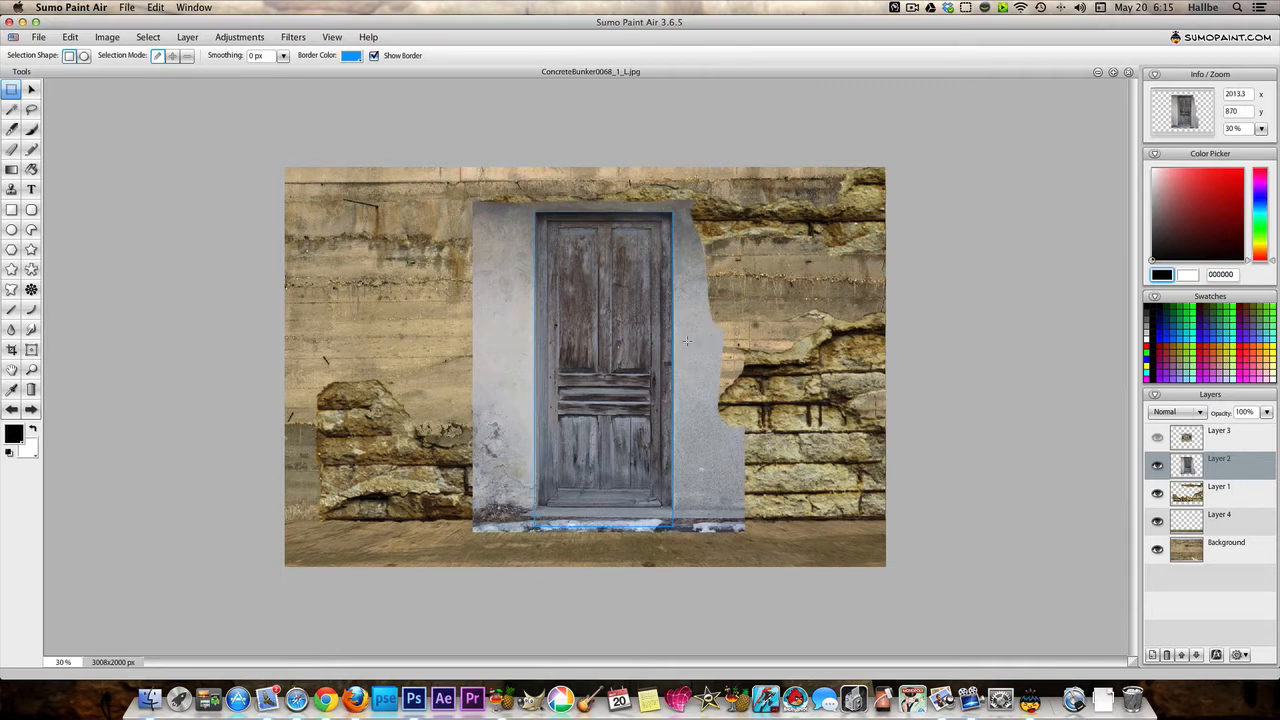
{"action": "left_click", "coordinate": [148, 37]}
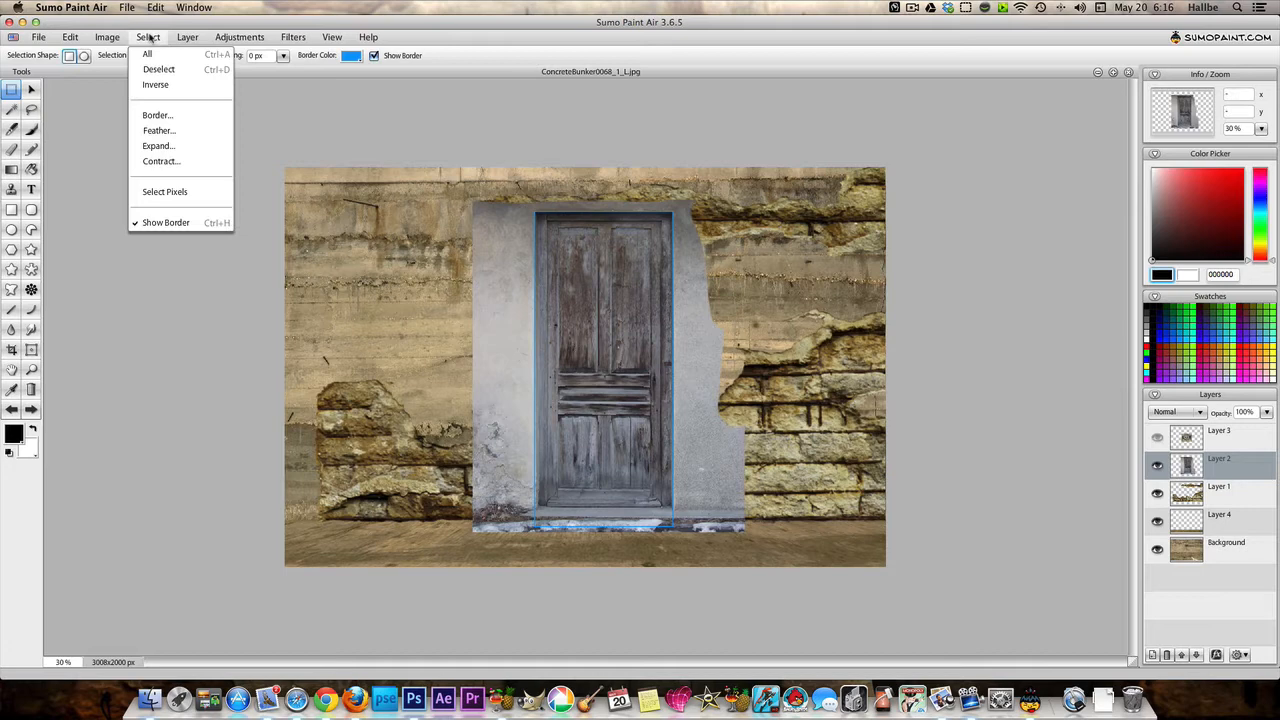
{"action": "left_click", "coordinate": [161, 86]}
{"action": "left_click", "coordinate": [70, 37]}
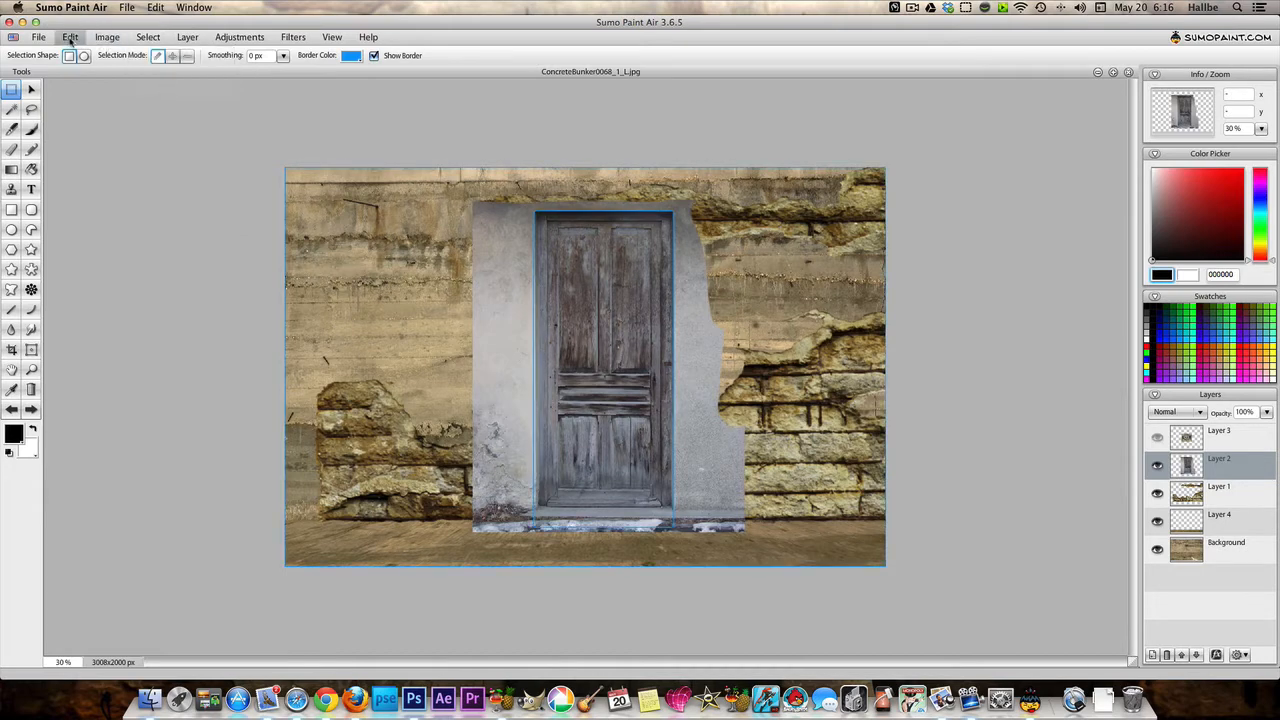
{"action": "left_click", "coordinate": [96, 101]}
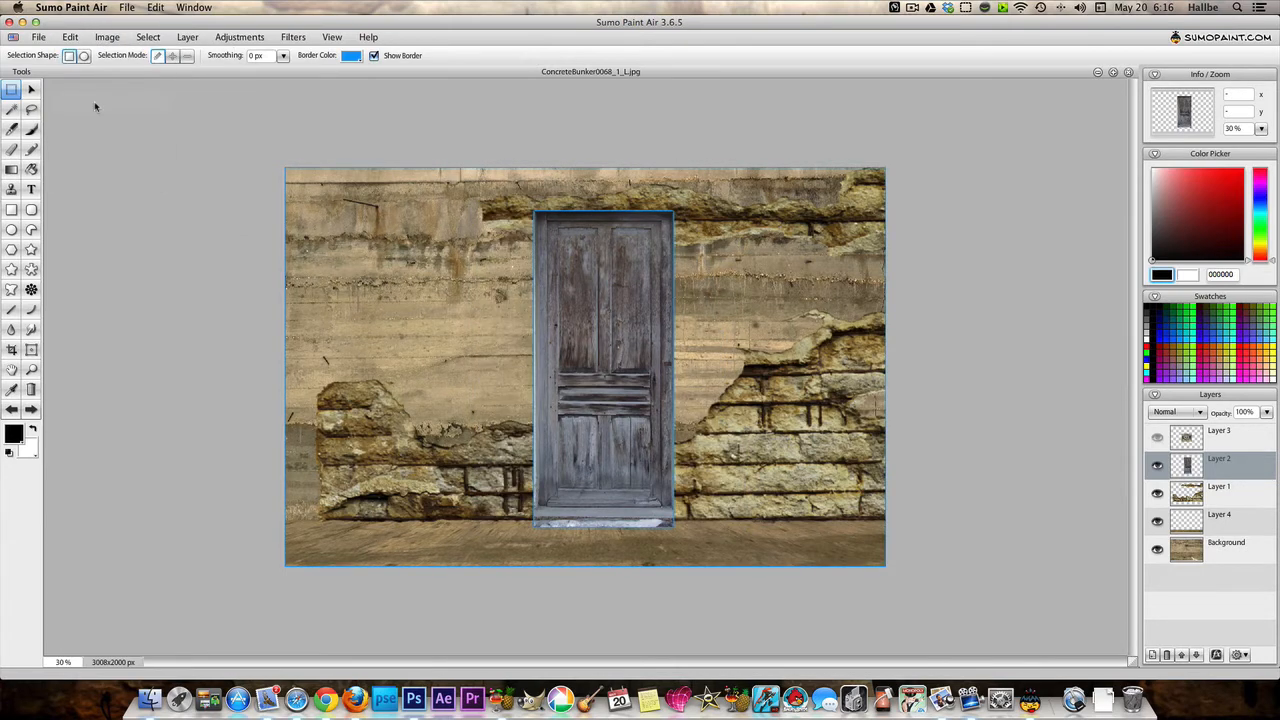
{"action": "left_click", "coordinate": [150, 37]}
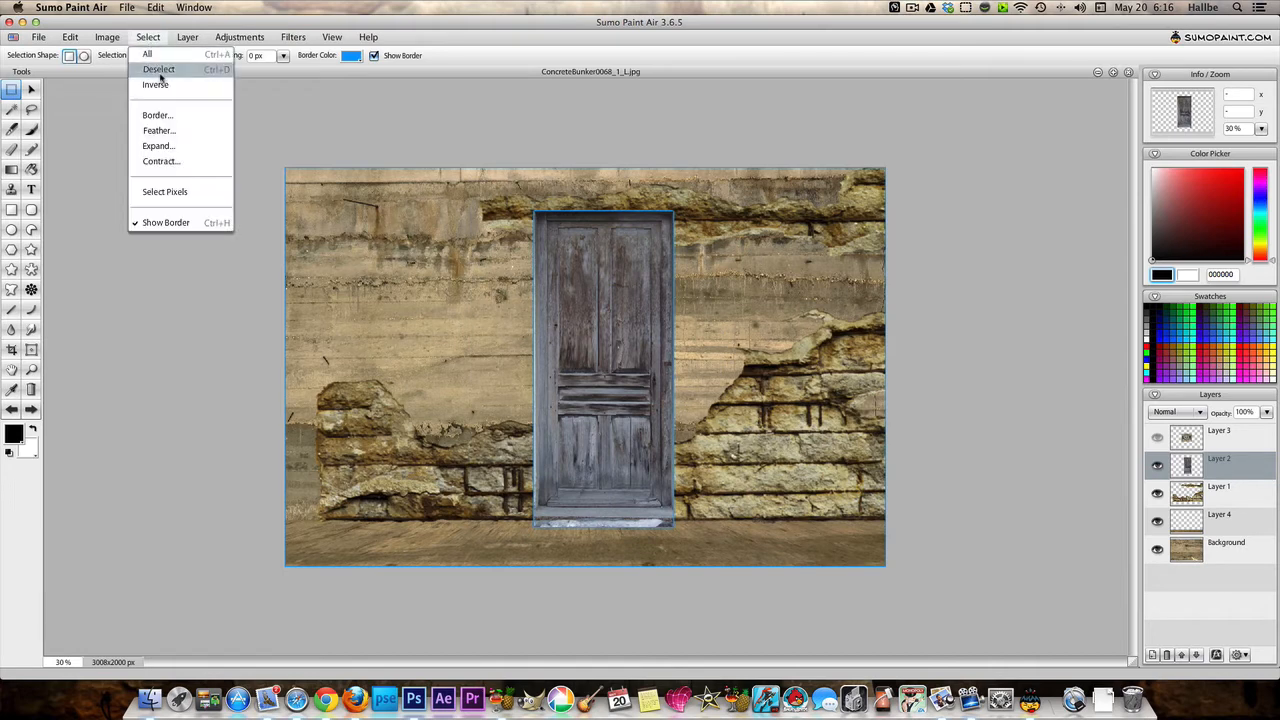
{"action": "left_click", "coordinate": [159, 70]}
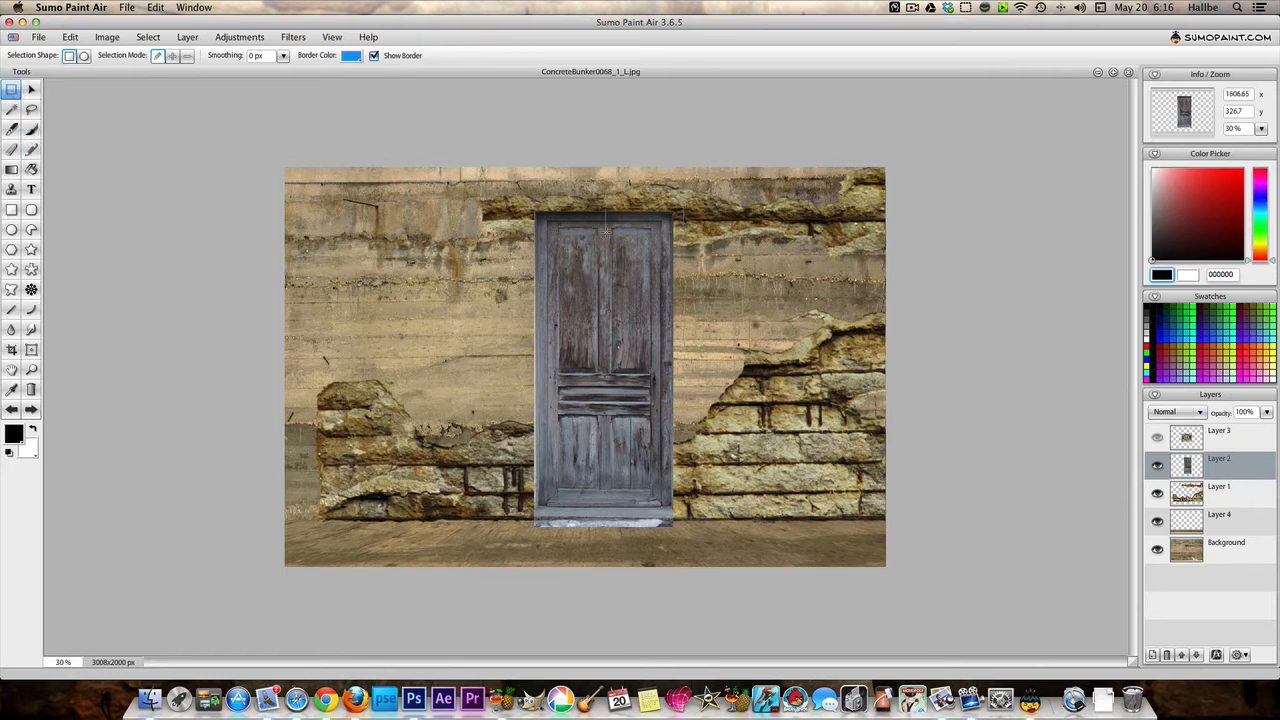
Trim the leftover sliver along the door's left edge by deleting everything outside a tighter rectangular selection, and deselect.
{"action": "left_click_drag", "start_coordinate": [606, 231], "coordinate": [536, 529]}
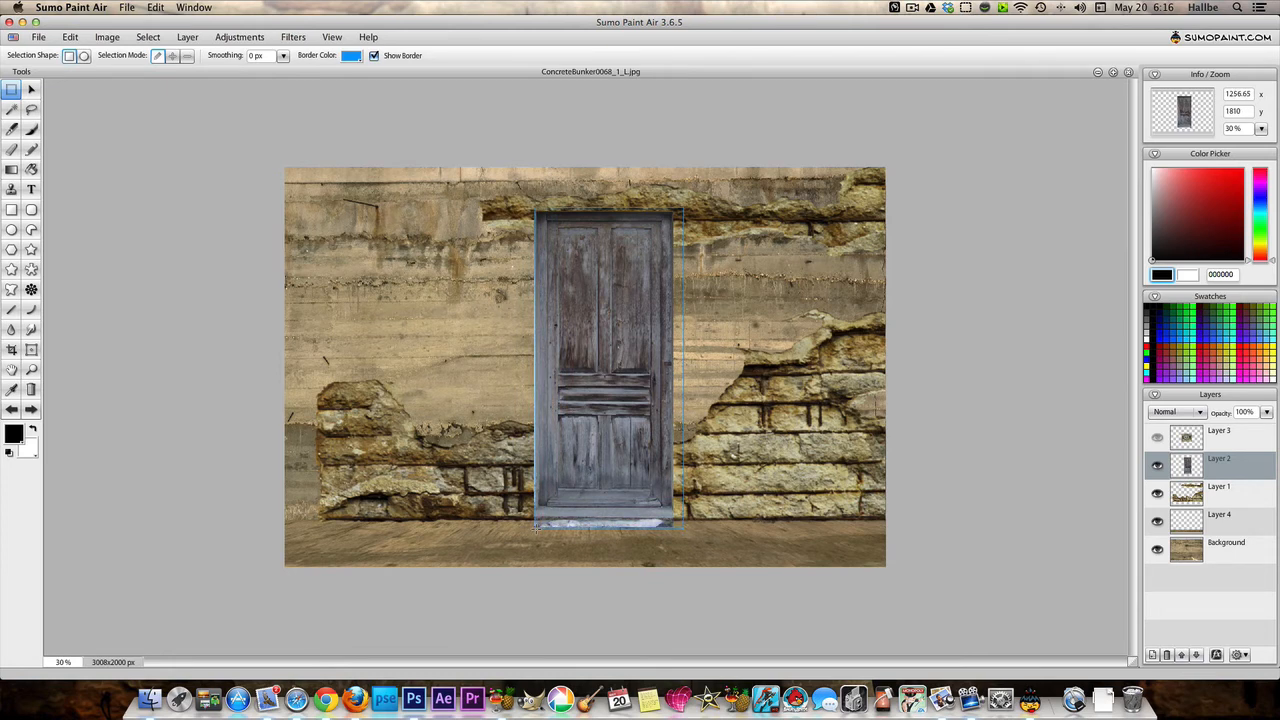
{"action": "left_click", "coordinate": [148, 37]}
{"action": "left_click", "coordinate": [162, 85]}
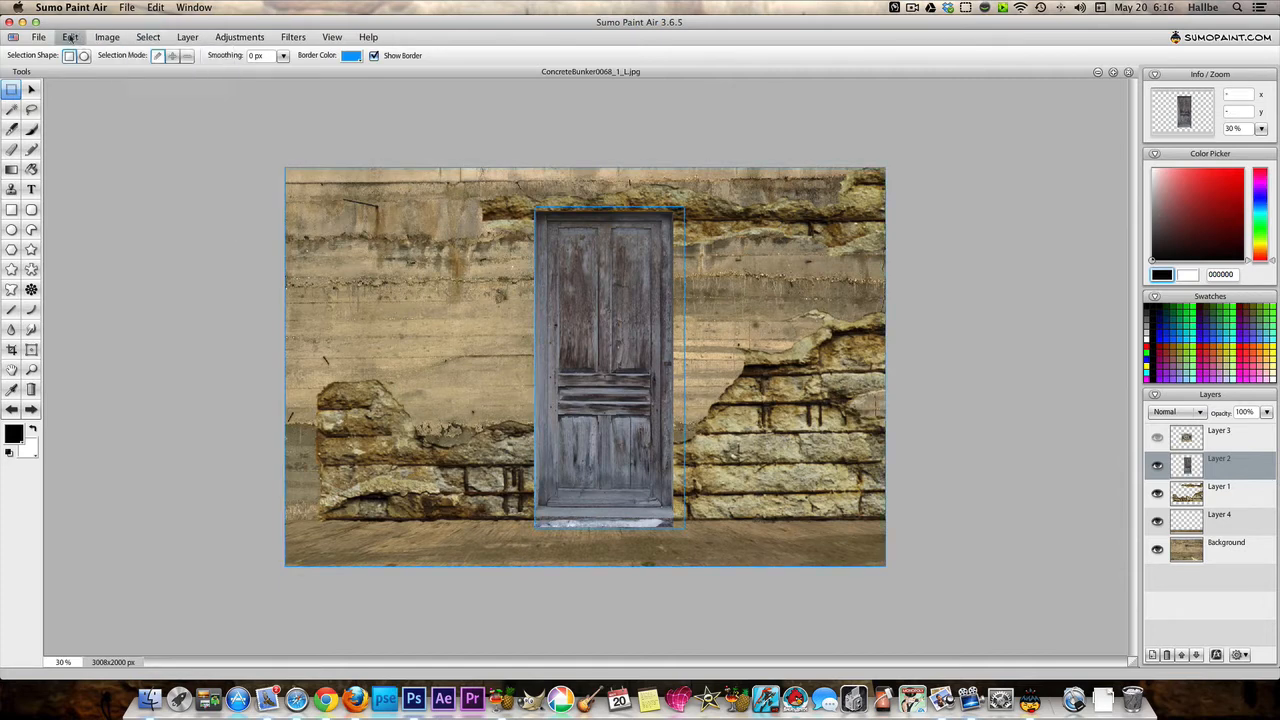
{"action": "left_click", "coordinate": [70, 37]}
{"action": "left_click", "coordinate": [93, 108]}
{"action": "left_click", "coordinate": [148, 37]}
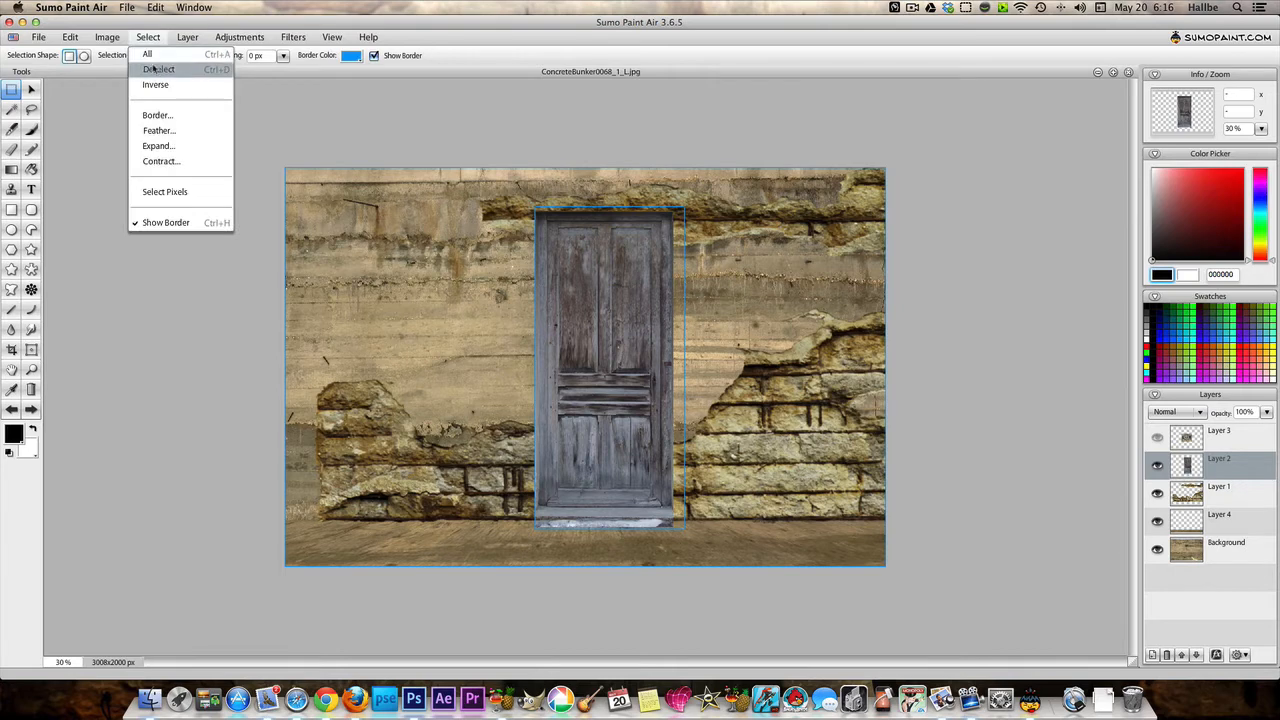
{"action": "left_click", "coordinate": [158, 65]}
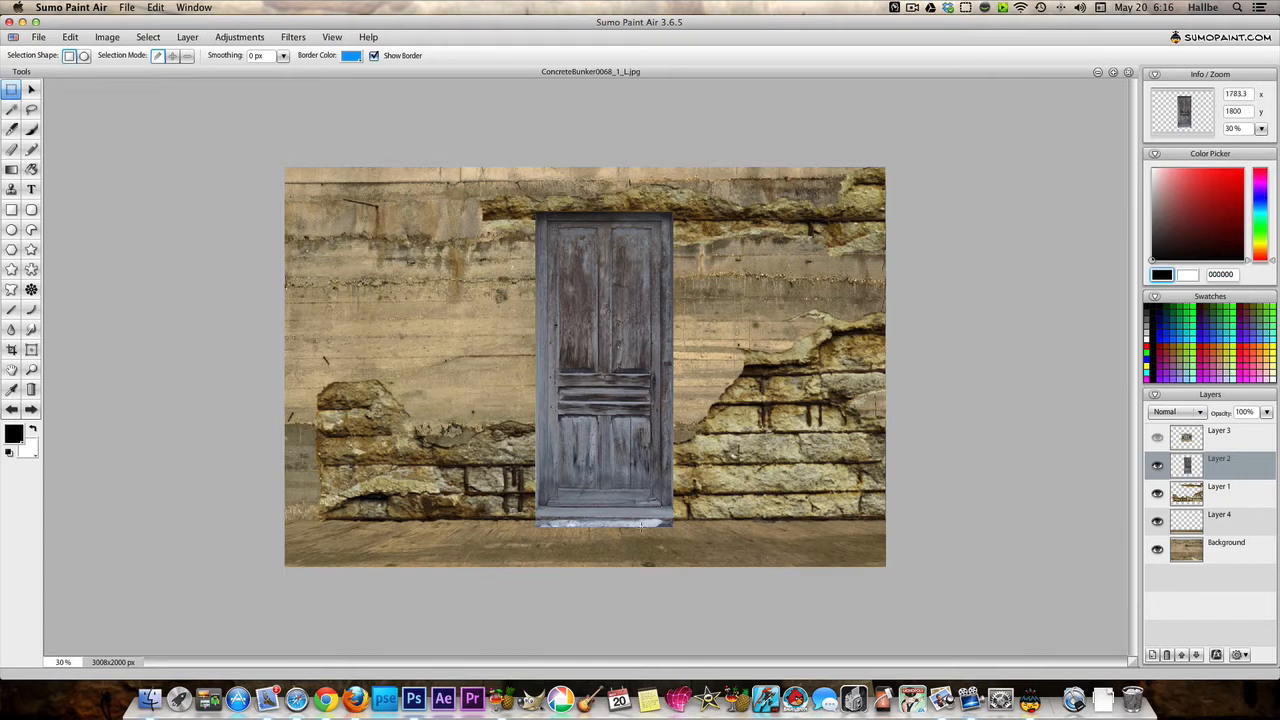
Erase the pale stone strip under the door so its base rests on the floor line.
{"action": "left_click", "coordinate": [12, 150]}
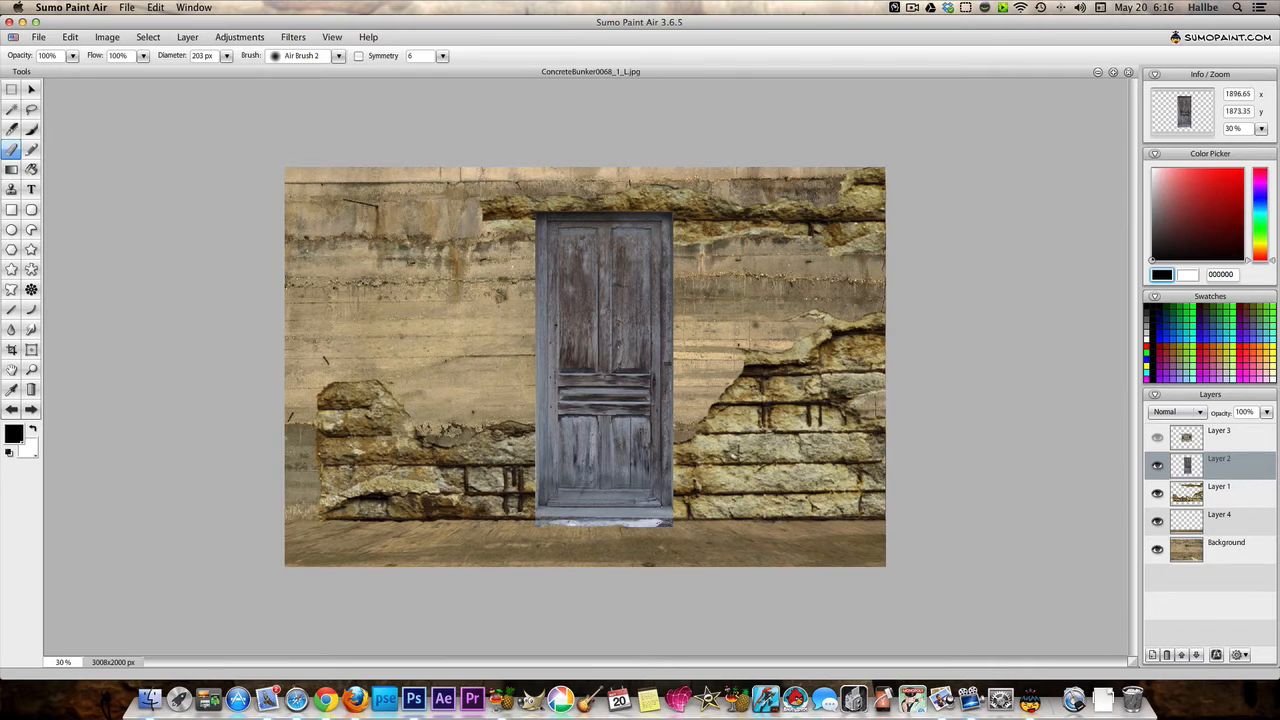
{"action": "left_click_drag", "start_coordinate": [664, 542], "coordinate": [672, 542]}
{"action": "left_click_drag", "start_coordinate": [535, 540], "coordinate": [550, 541]}
{"action": "left_click_drag", "start_coordinate": [667, 540], "coordinate": [667, 541]}
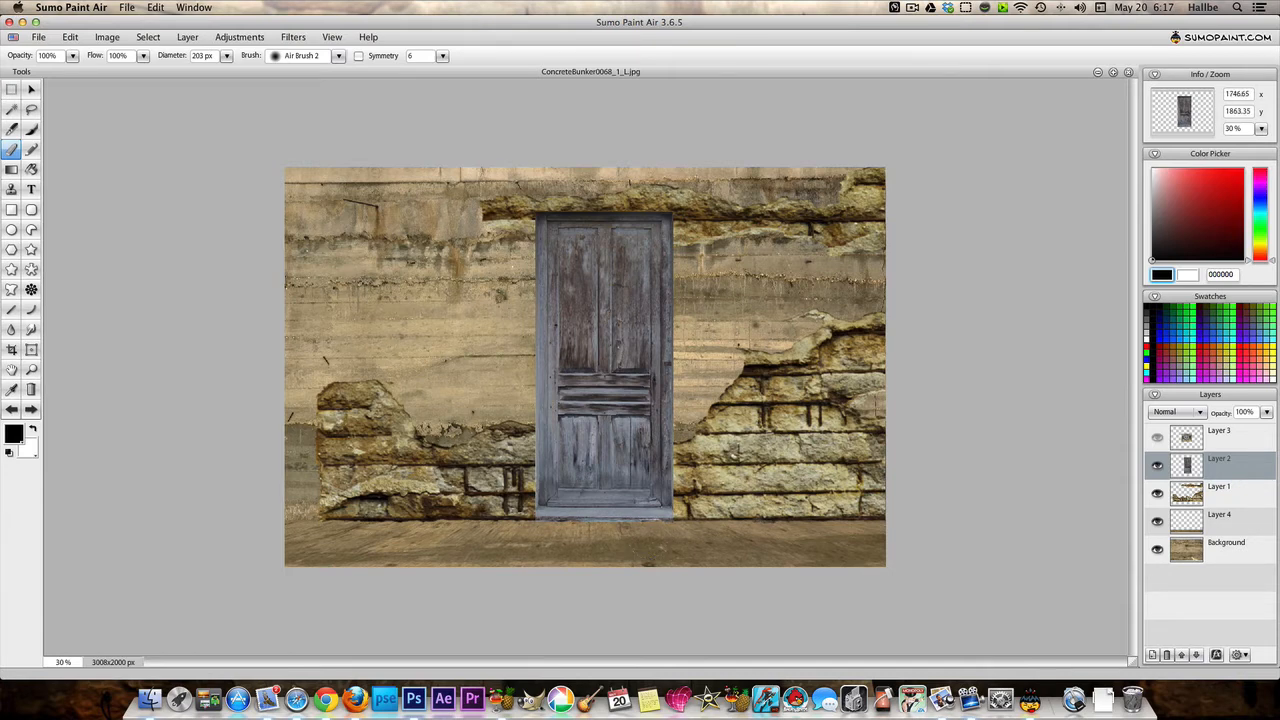
{"action": "left_click_drag", "start_coordinate": [597, 537], "coordinate": [582, 536]}
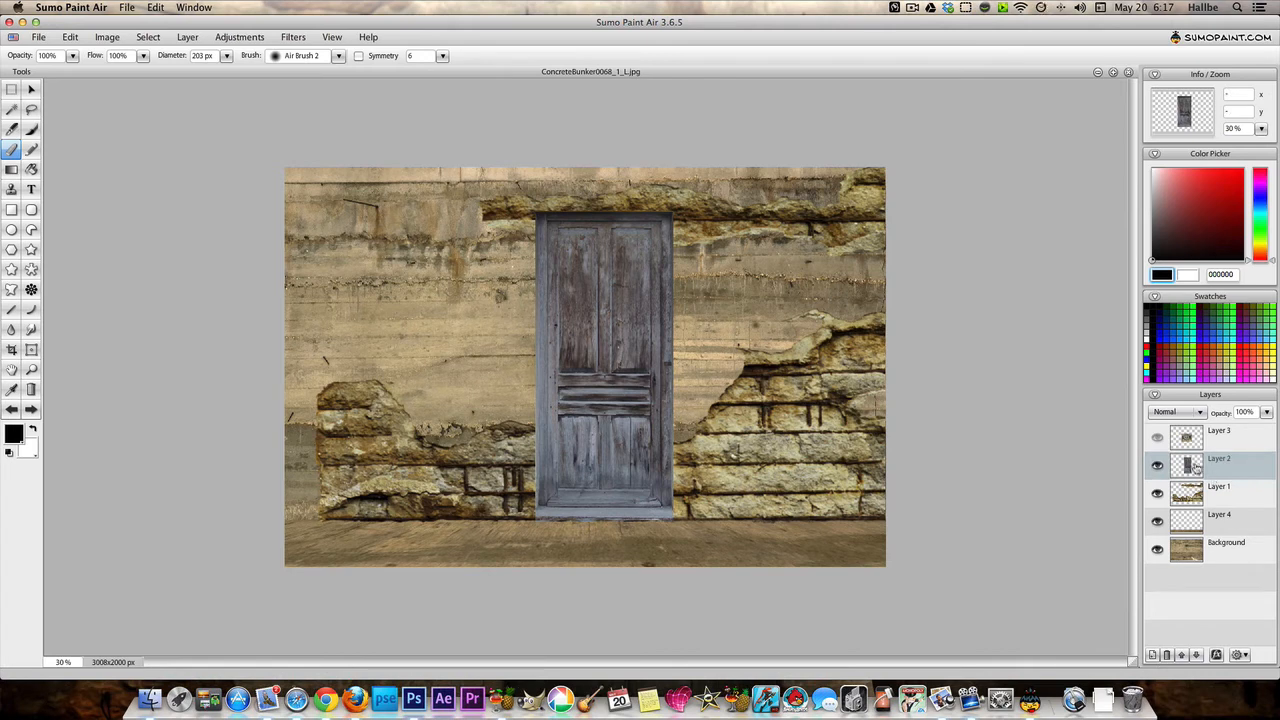
{"action": "left_click", "coordinate": [238, 40]}
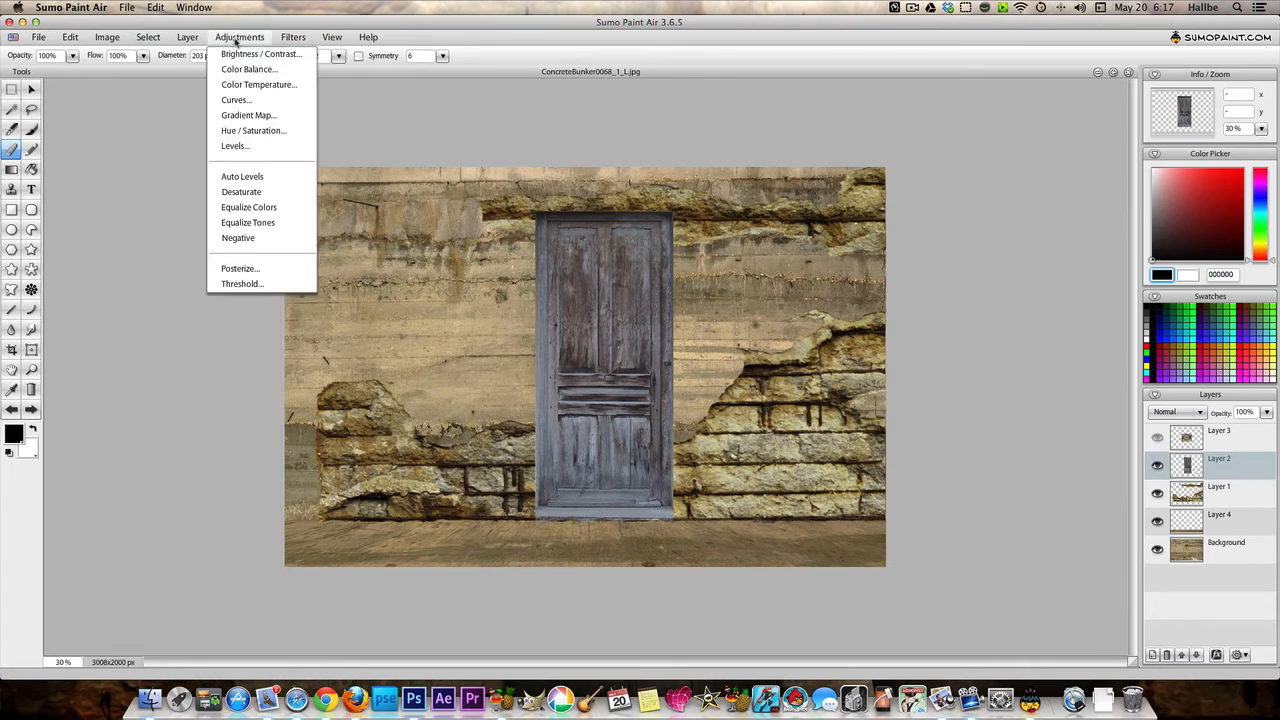
{"action": "left_click", "coordinate": [254, 132]}
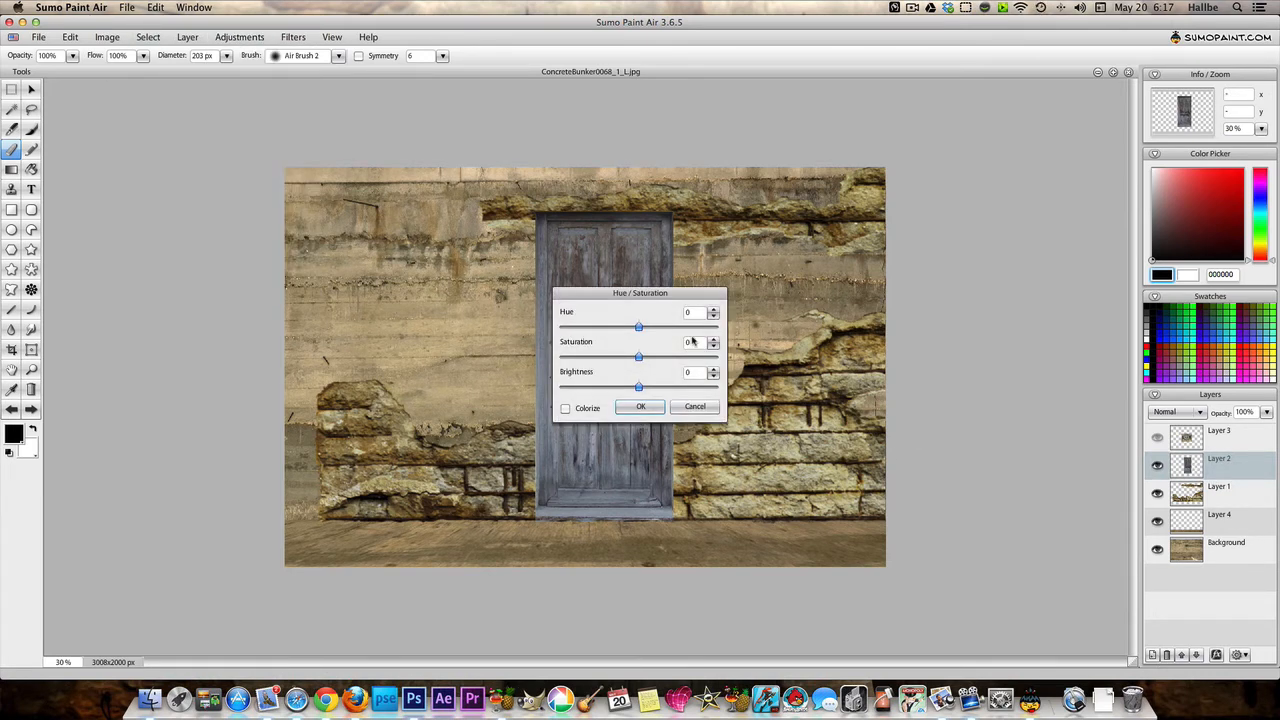
{"action": "left_click_drag", "start_coordinate": [664, 291], "coordinate": [953, 291]}
{"action": "mouse_move", "coordinate": [1005, 350]}
{"action": "left_mouse_down"}
{"action": "mouse_move", "coordinate": [1022, 352]}
{"action": "mouse_move", "coordinate": [1002, 350]}
{"action": "left_mouse_up"}
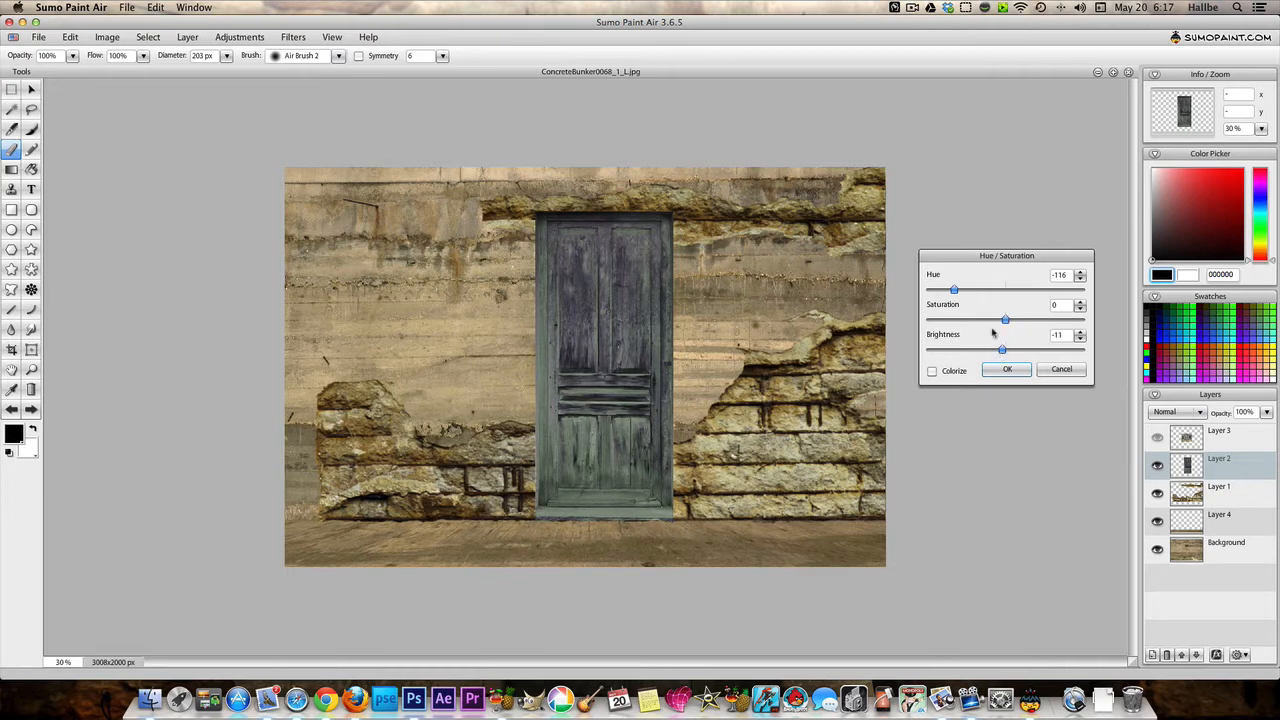
{"action": "mouse_move", "coordinate": [955, 289]}
{"action": "left_mouse_down"}
{"action": "mouse_move", "coordinate": [1041, 290]}
{"action": "mouse_move", "coordinate": [945, 290]}
{"action": "left_mouse_up"}
{"action": "left_click", "coordinate": [932, 371]}
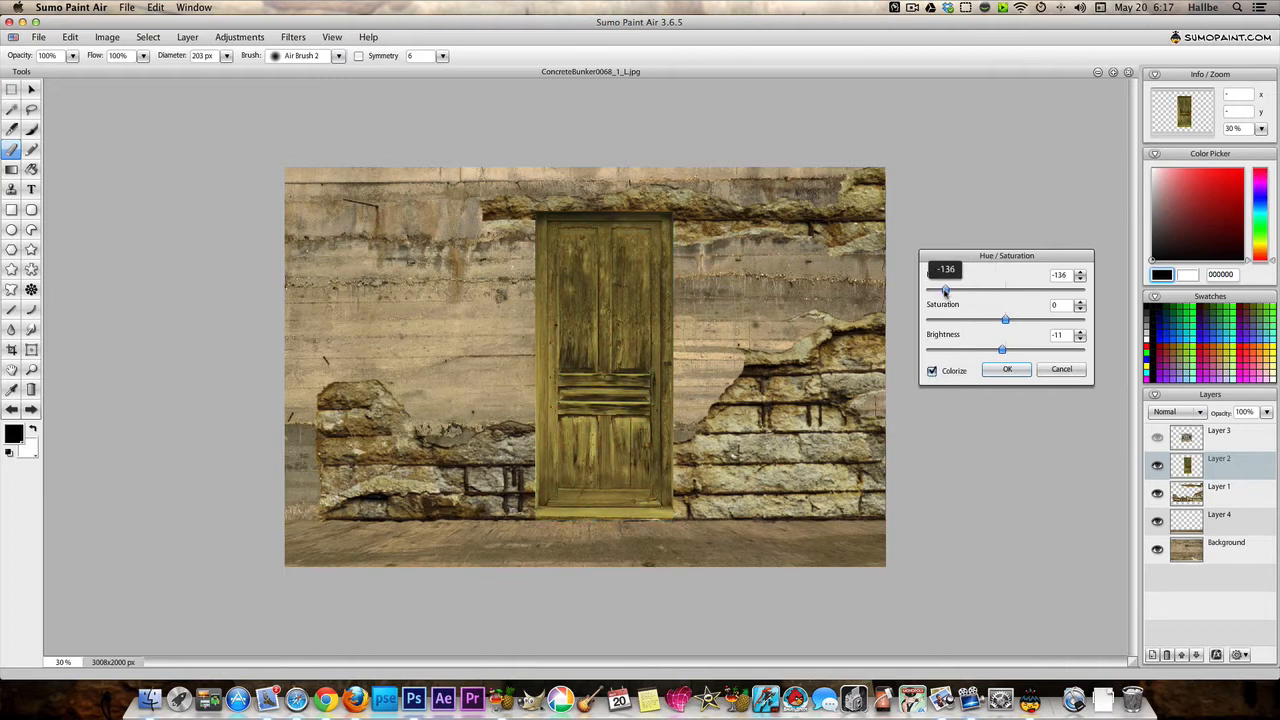
{"action": "mouse_move", "coordinate": [1007, 320]}
{"action": "left_mouse_down"}
{"action": "mouse_move", "coordinate": [964, 320]}
{"action": "mouse_move", "coordinate": [958, 290]}
{"action": "mouse_move", "coordinate": [1040, 300]}
{"action": "mouse_move", "coordinate": [1006, 300]}
{"action": "mouse_move", "coordinate": [998, 322]}
{"action": "left_mouse_up"}
{"action": "left_click", "coordinate": [931, 371]}
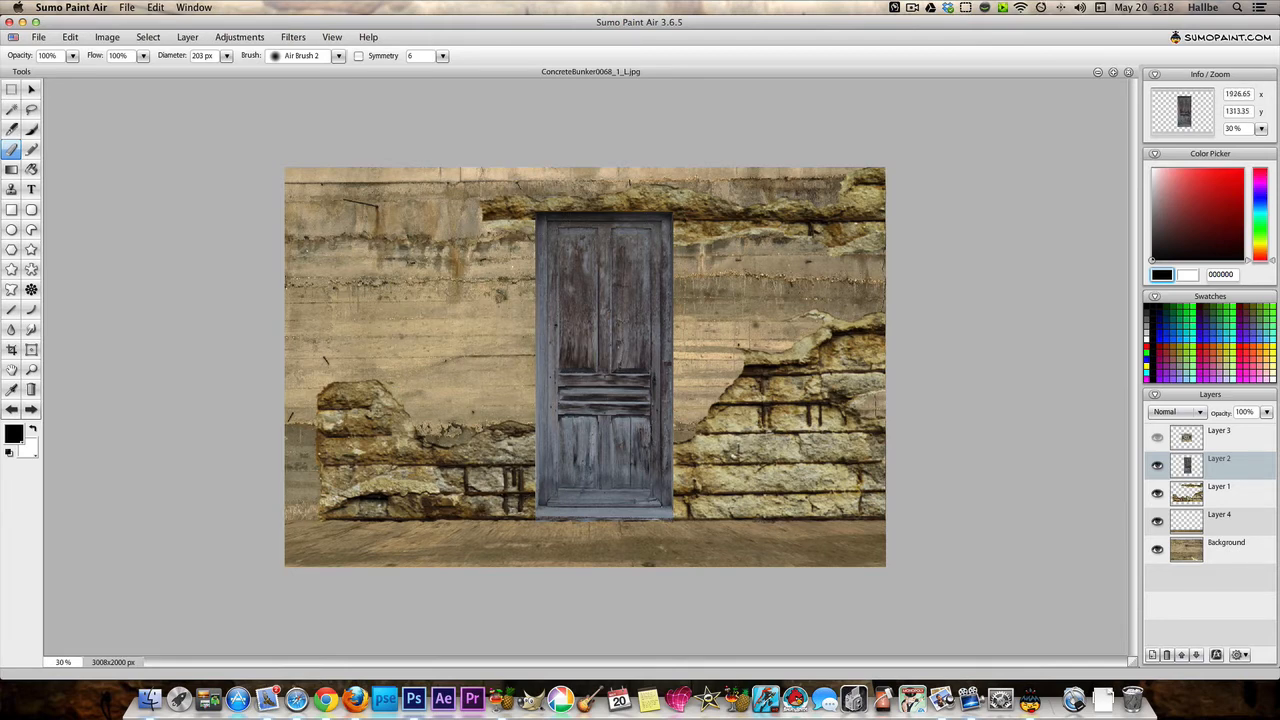
Select the door's pixels on Layer 2 and contract the selection slightly inward from the door's edges.
{"action": "right_click", "coordinate": [1220, 461]}
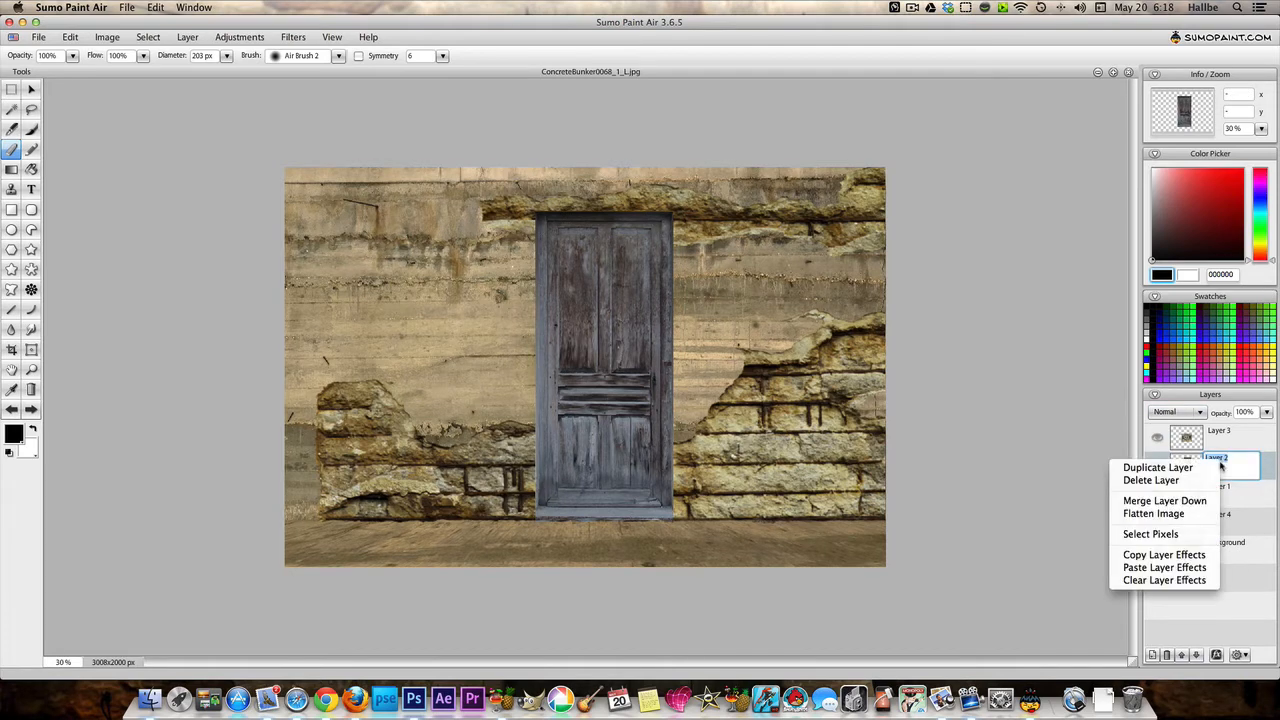
{"action": "left_click", "coordinate": [1162, 539]}
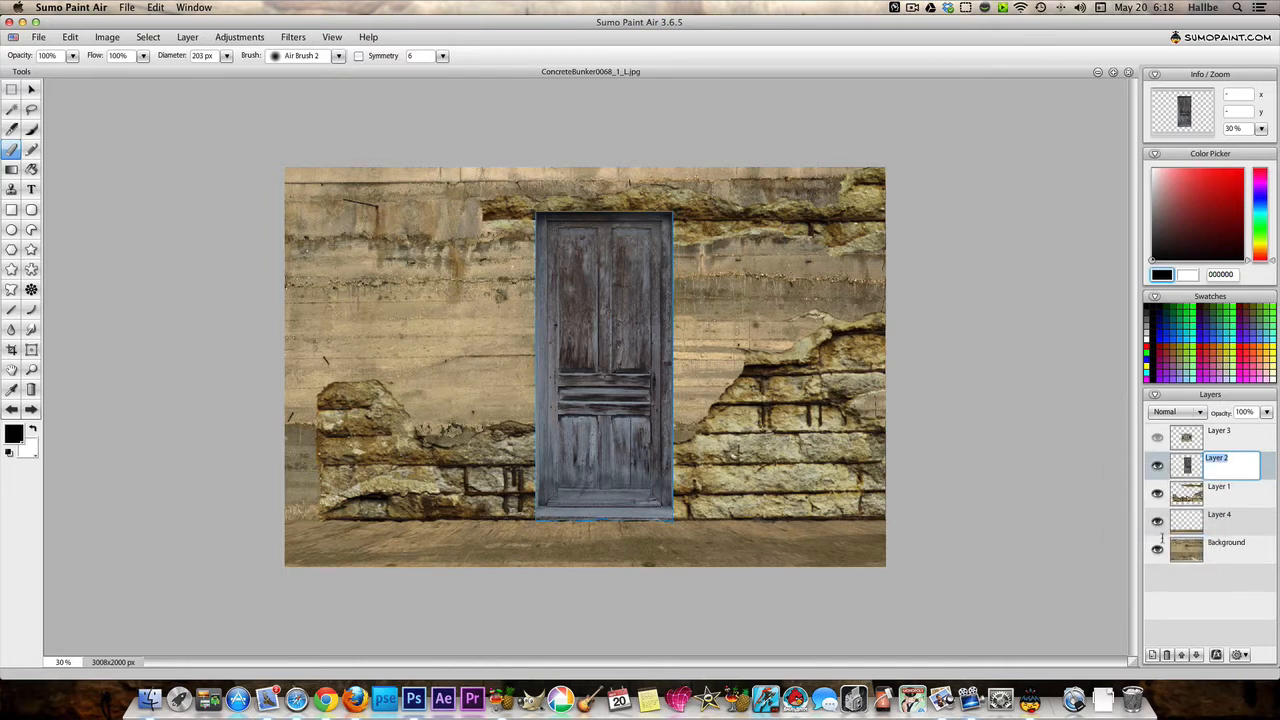
{"action": "left_click", "coordinate": [156, 39]}
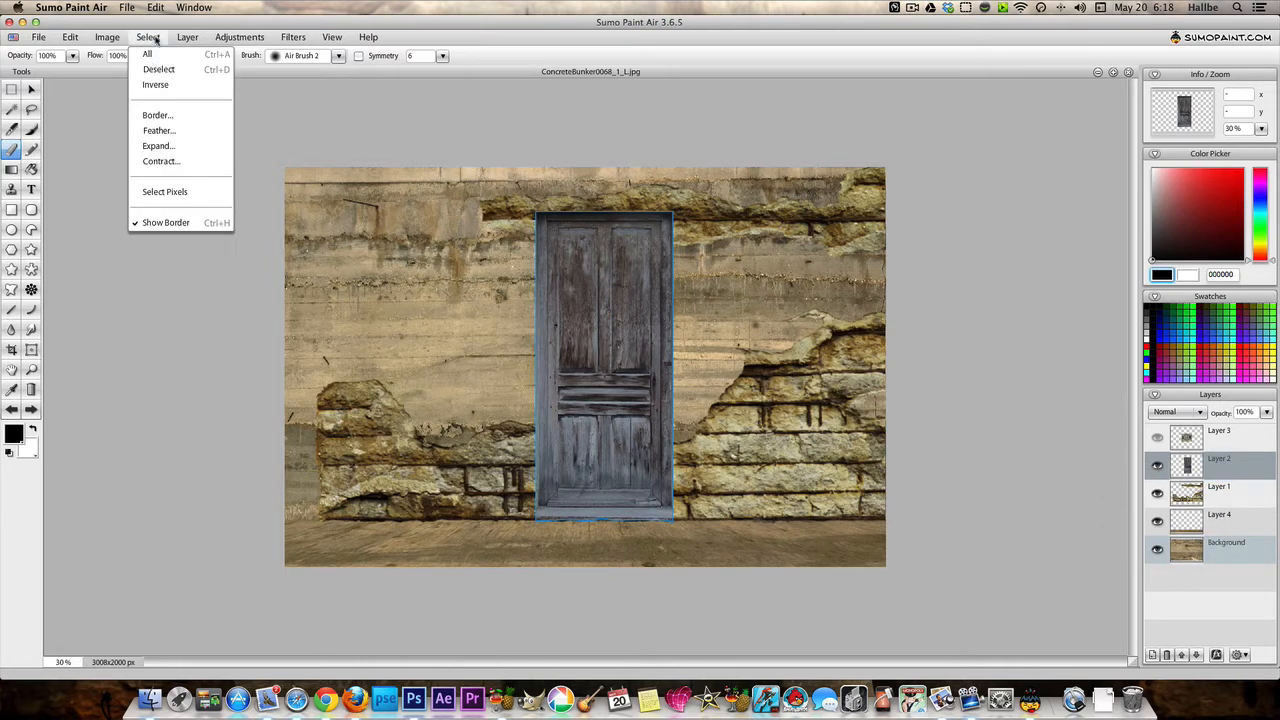
{"action": "left_click", "coordinate": [167, 161]}
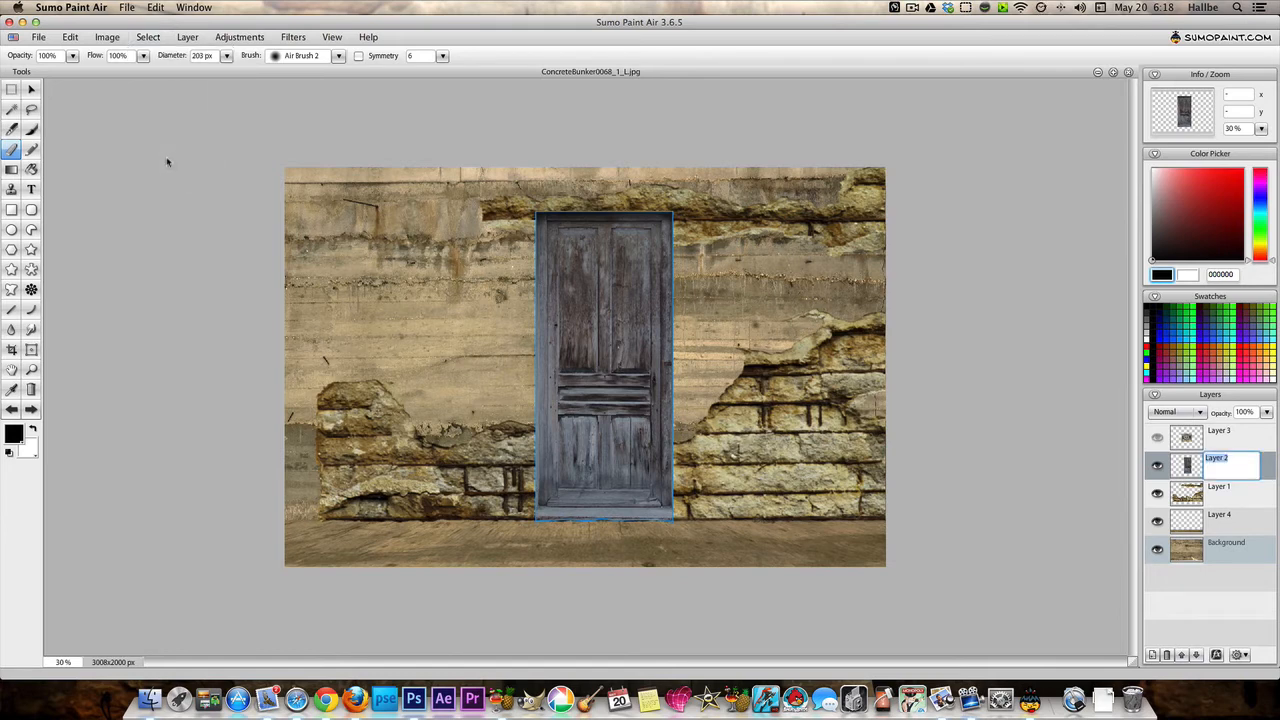
{"action": "left_click_drag", "start_coordinate": [649, 326], "coordinate": [863, 324]}
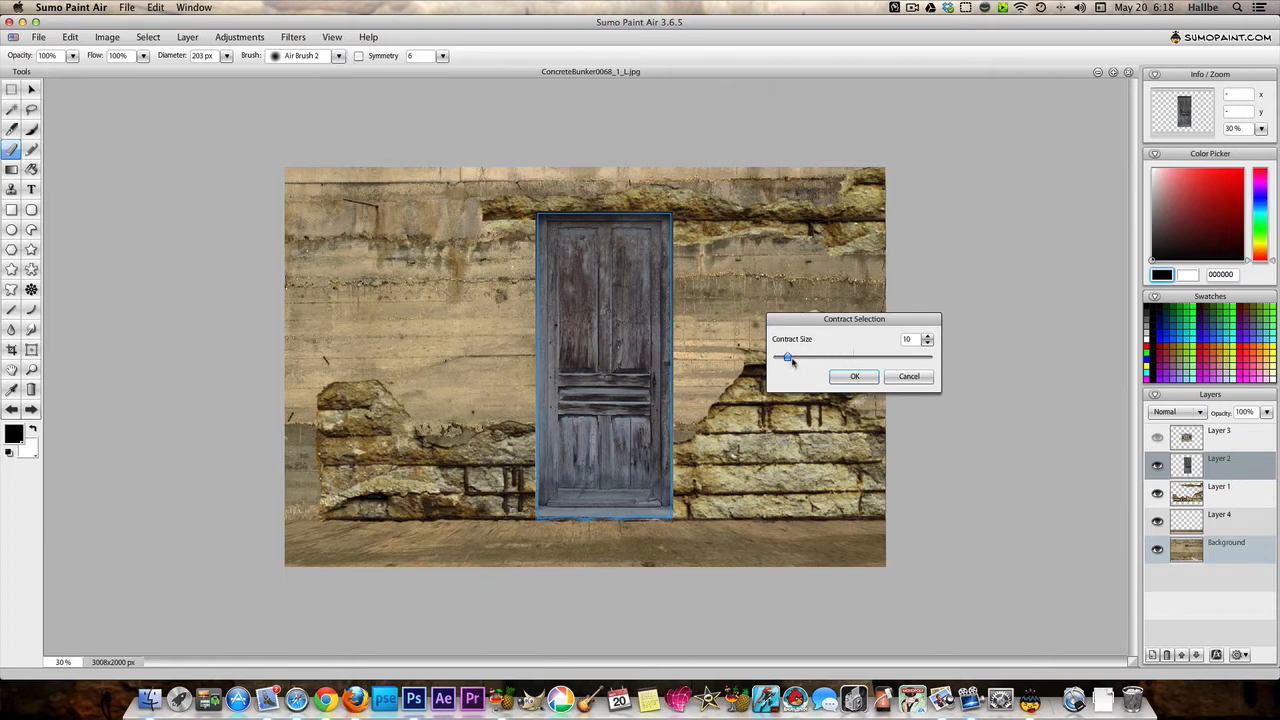
{"action": "left_click_drag", "start_coordinate": [792, 362], "coordinate": [781, 362]}
{"action": "left_click", "coordinate": [852, 377]}
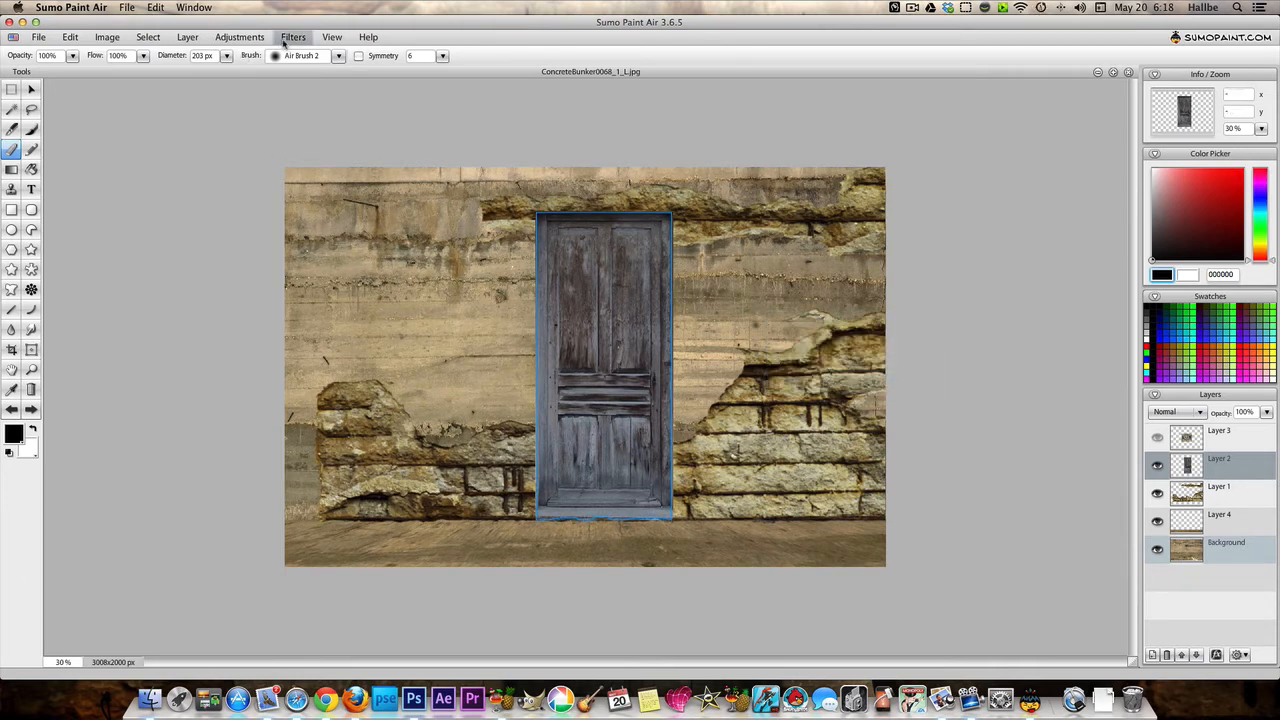
Feather the contracted door selection by a small amount to soften its edges.
{"action": "left_click", "coordinate": [148, 37]}
{"action": "left_click", "coordinate": [170, 137]}
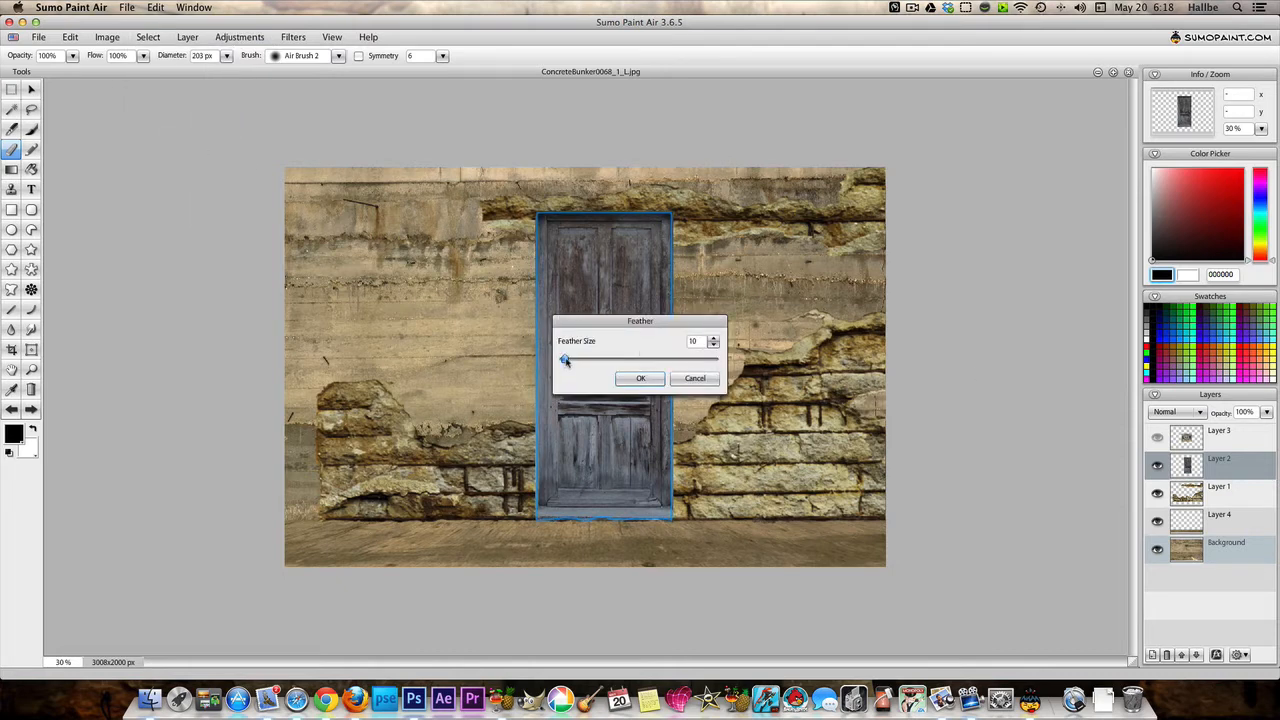
{"action": "left_click_drag", "start_coordinate": [565, 361], "coordinate": [564, 363]}
{"action": "left_click", "coordinate": [647, 378]}
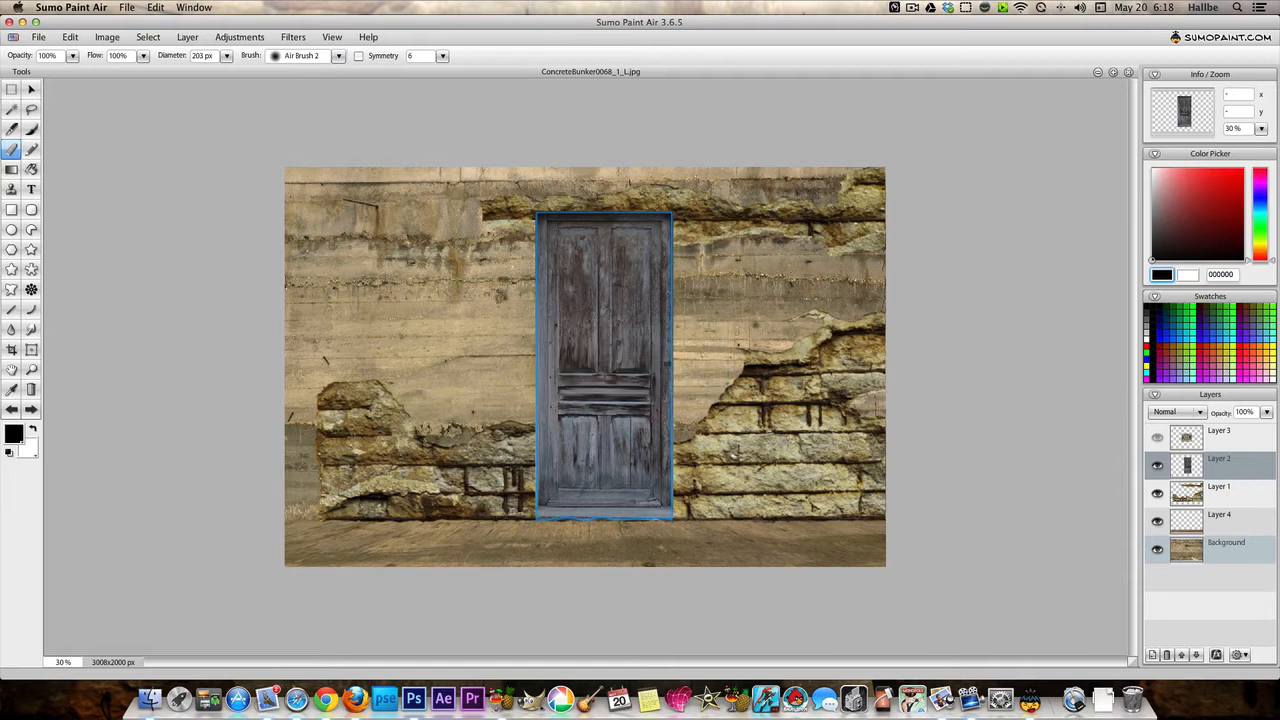
Invert the selection to clear the thin outer rim of the door layer, and deselect.
{"action": "left_click", "coordinate": [148, 37]}
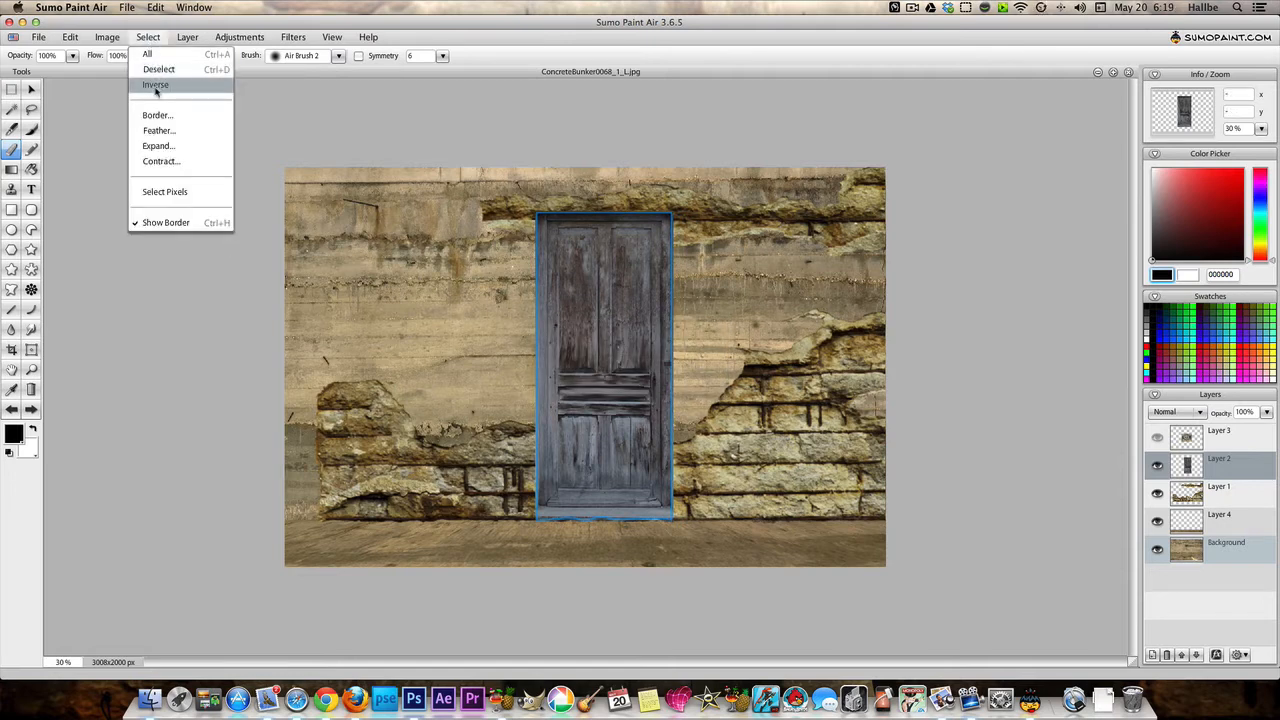
{"action": "left_click", "coordinate": [157, 86]}
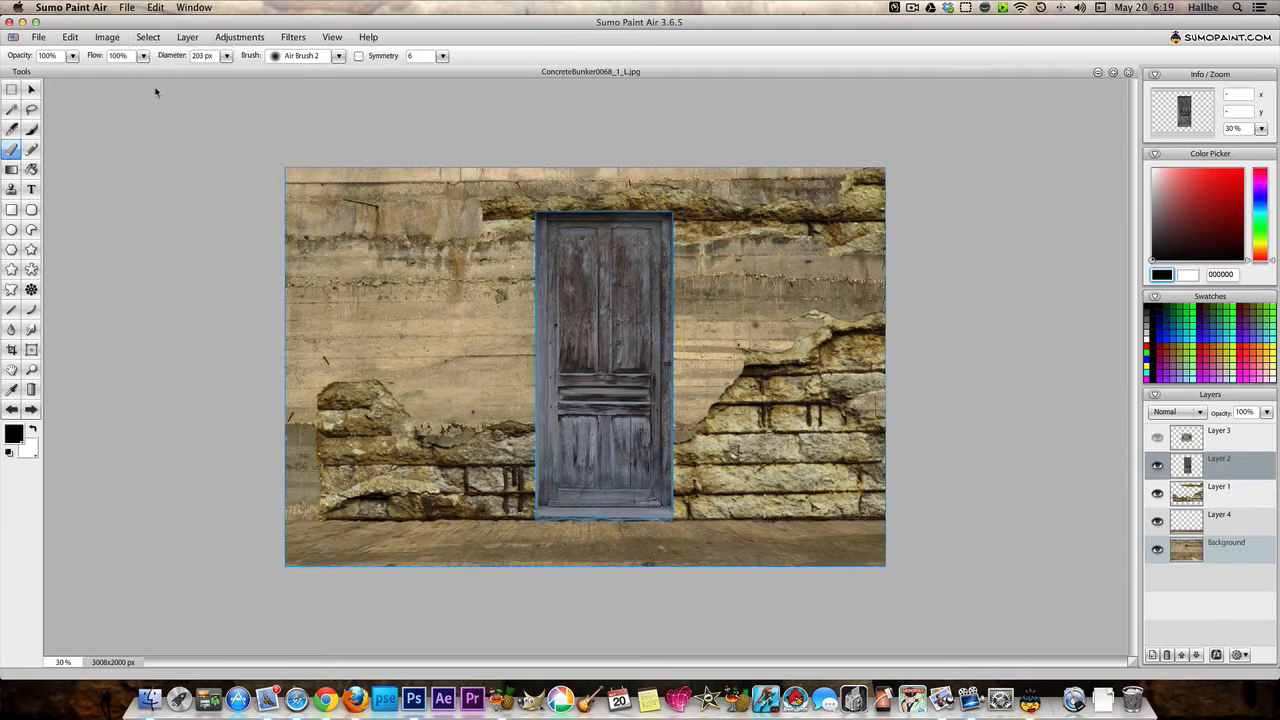
{"action": "left_click", "coordinate": [70, 37]}
{"action": "left_click", "coordinate": [94, 101]}
{"action": "left_click", "coordinate": [148, 37]}
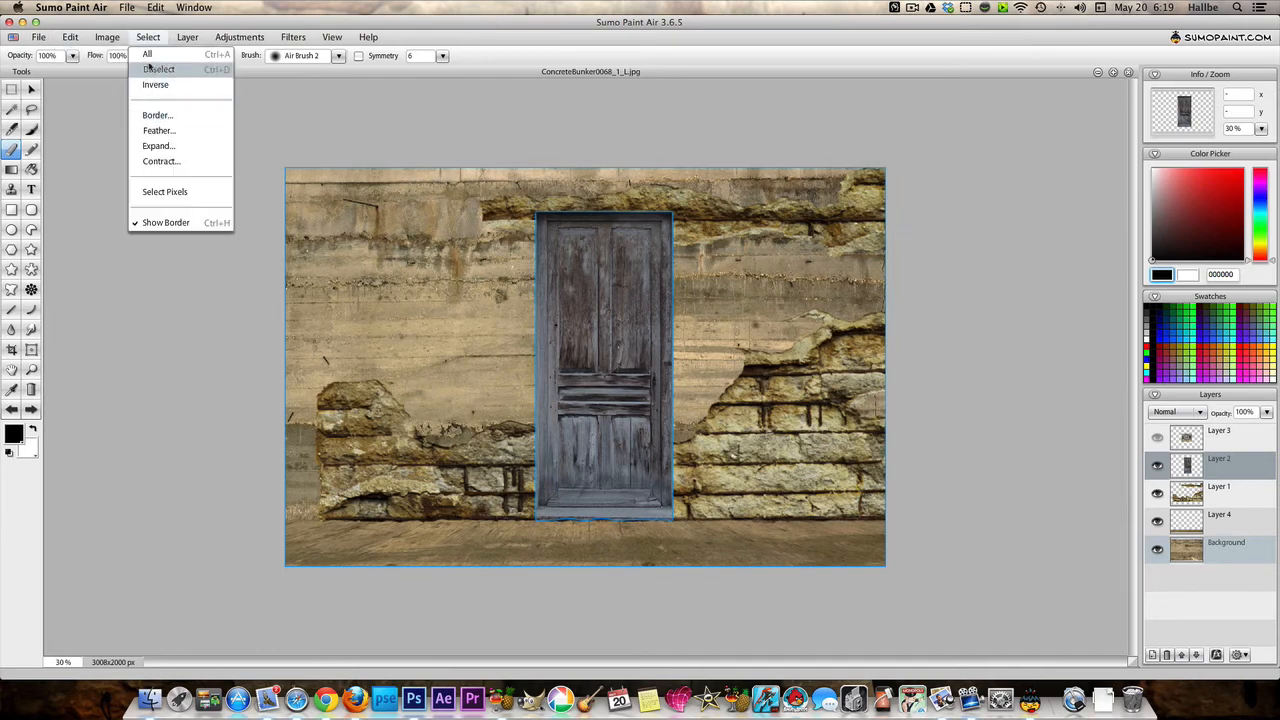
{"action": "left_click", "coordinate": [149, 68]}
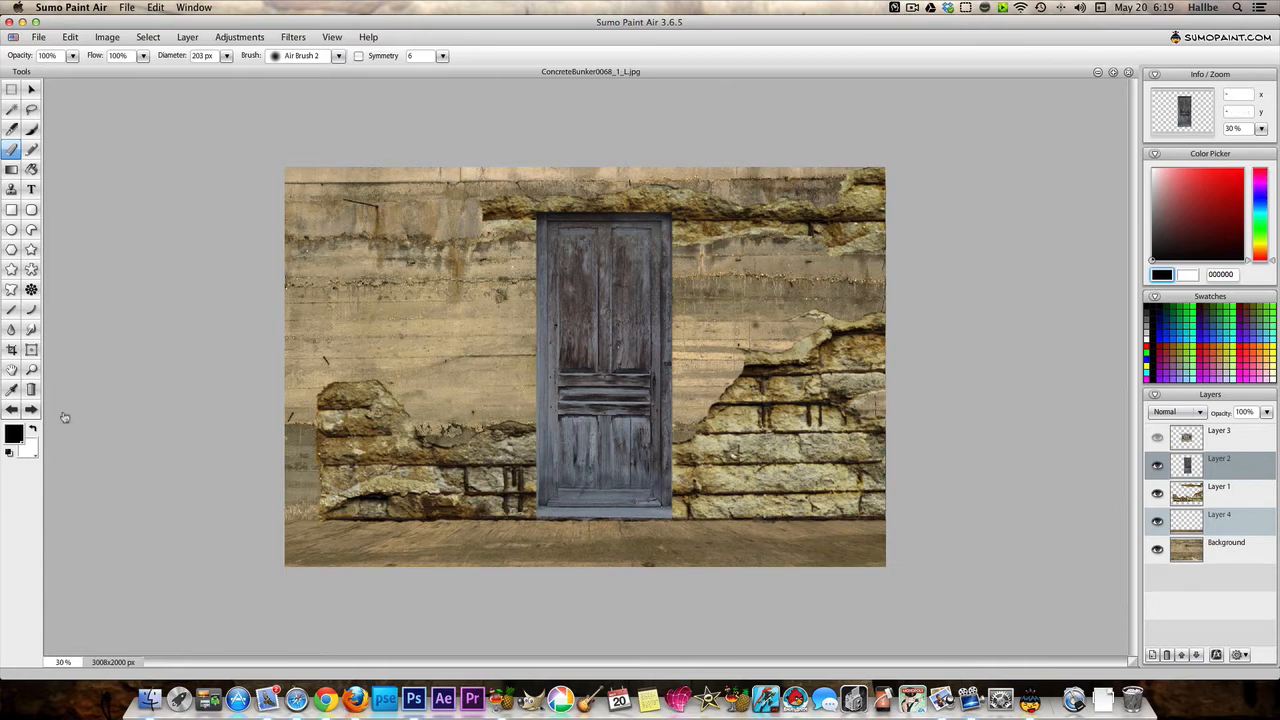
Add a new layer above the door layer and sample the tan colour 9e875f from the floor line beside the door's base.
{"action": "left_click", "coordinate": [1152, 655]}
{"action": "left_click_drag", "start_coordinate": [1199, 441], "coordinate": [1188, 491]}
{"action": "left_click", "coordinate": [1183, 490]}
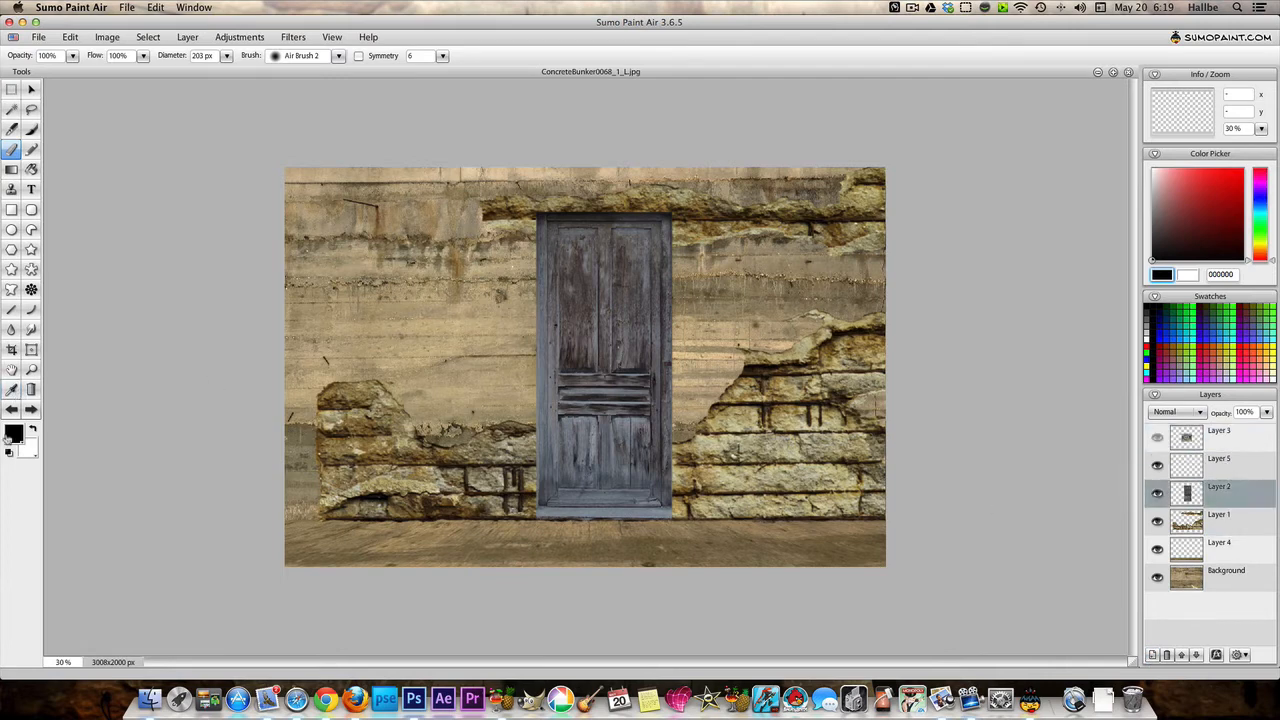
{"action": "left_click", "coordinate": [32, 131]}
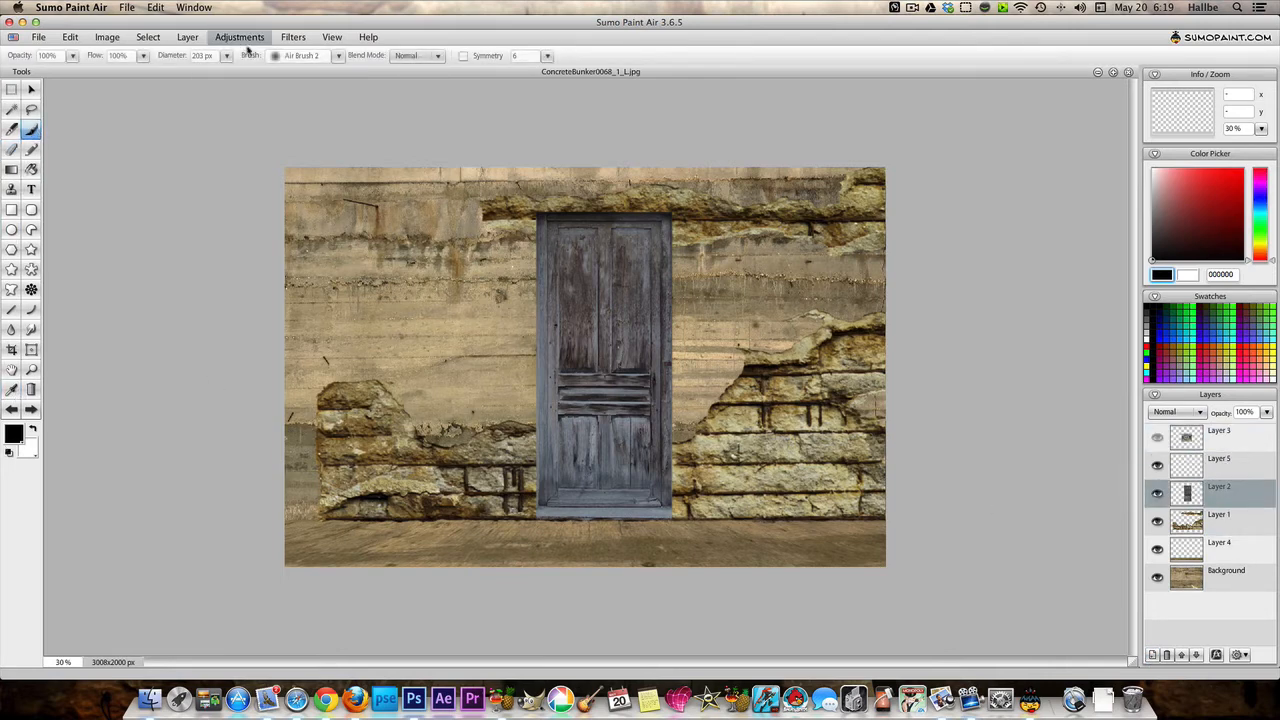
{"action": "left_click", "coordinate": [11, 390]}
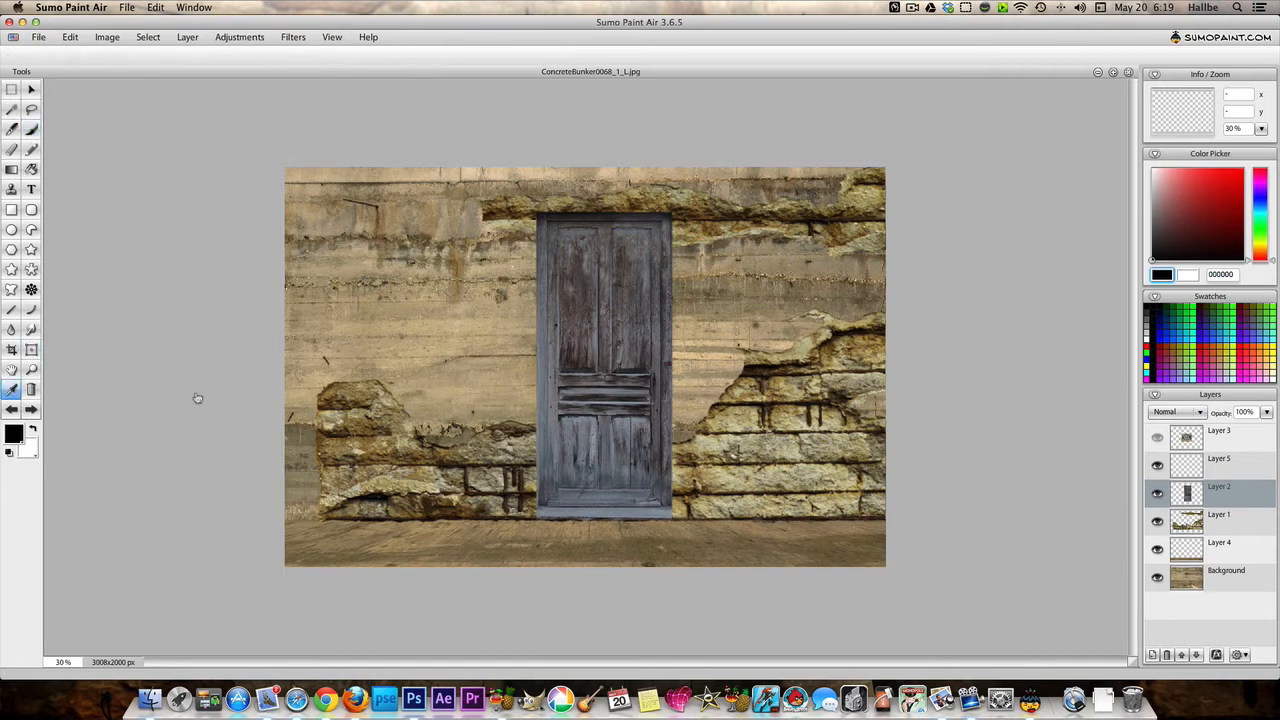
{"action": "left_click", "coordinate": [512, 524]}
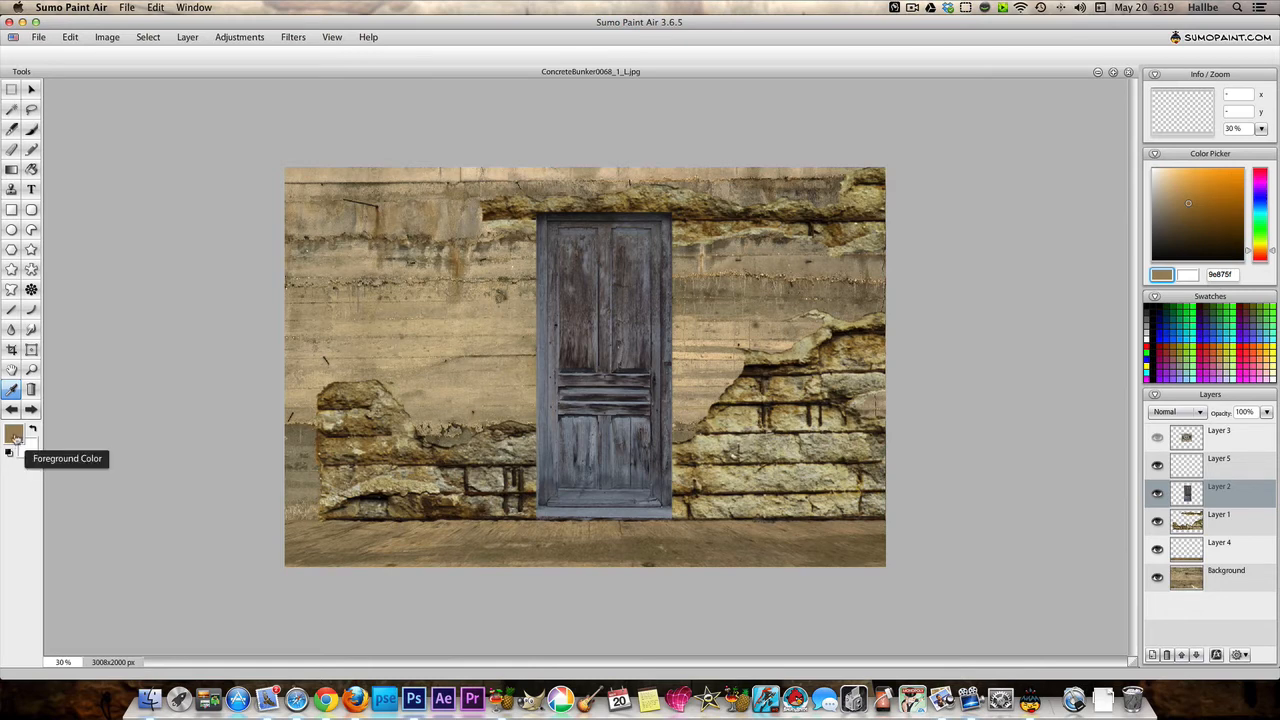
Paint a tan strip across the door's threshold with the Air Brush 2 brush at a 76 px diameter.
{"action": "left_click", "coordinate": [31, 129]}
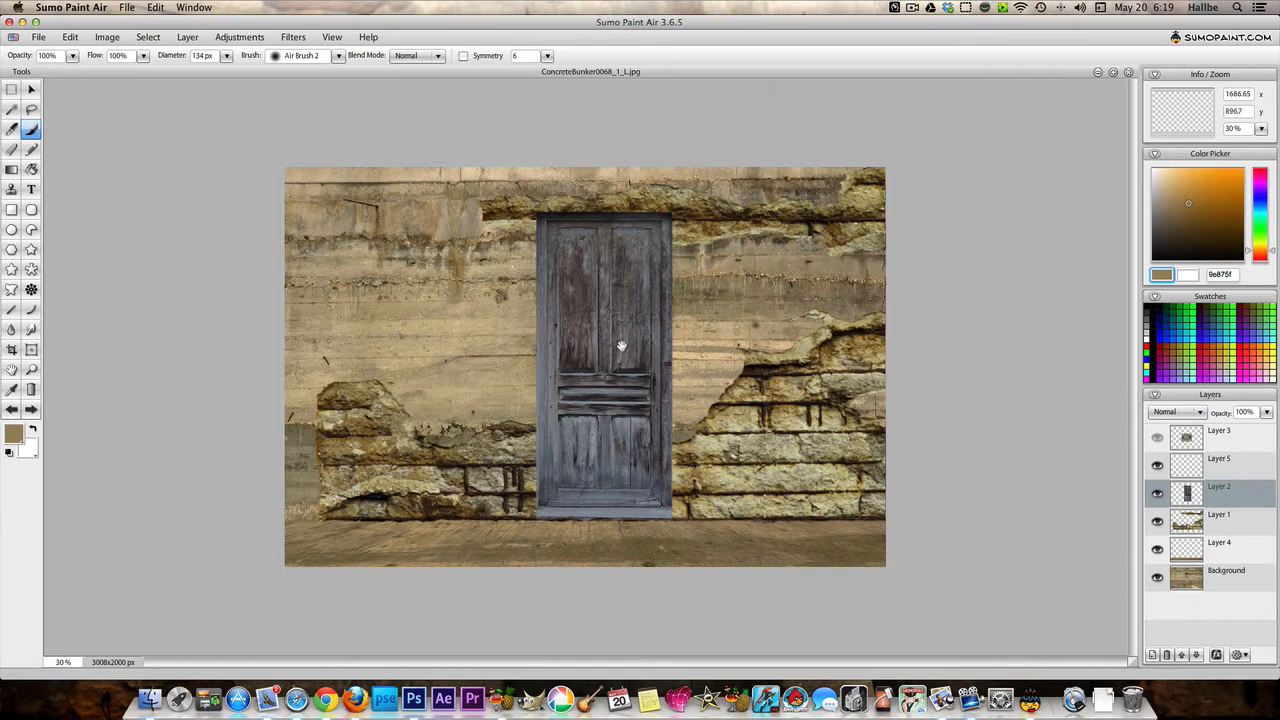
{"action": "scroll", "coordinate": [621, 353], "scroll_direction": "down", "scroll_amount": 5}
{"action": "left_click_drag", "start_coordinate": [540, 519], "coordinate": [665, 516]}
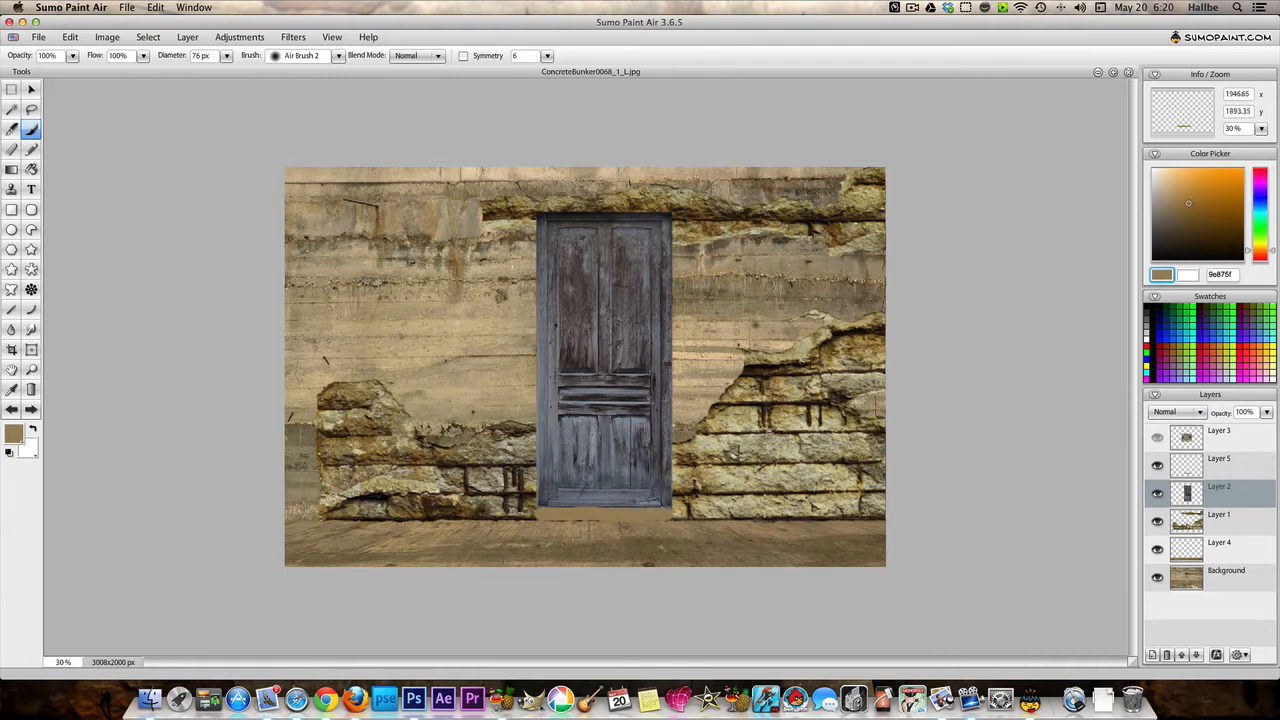
Try the Overlay, Hard Light, Lighten, Multiply and Darken blend modes on the painted strip's layer, and return it to Normal.
{"action": "left_click", "coordinate": [1190, 413]}
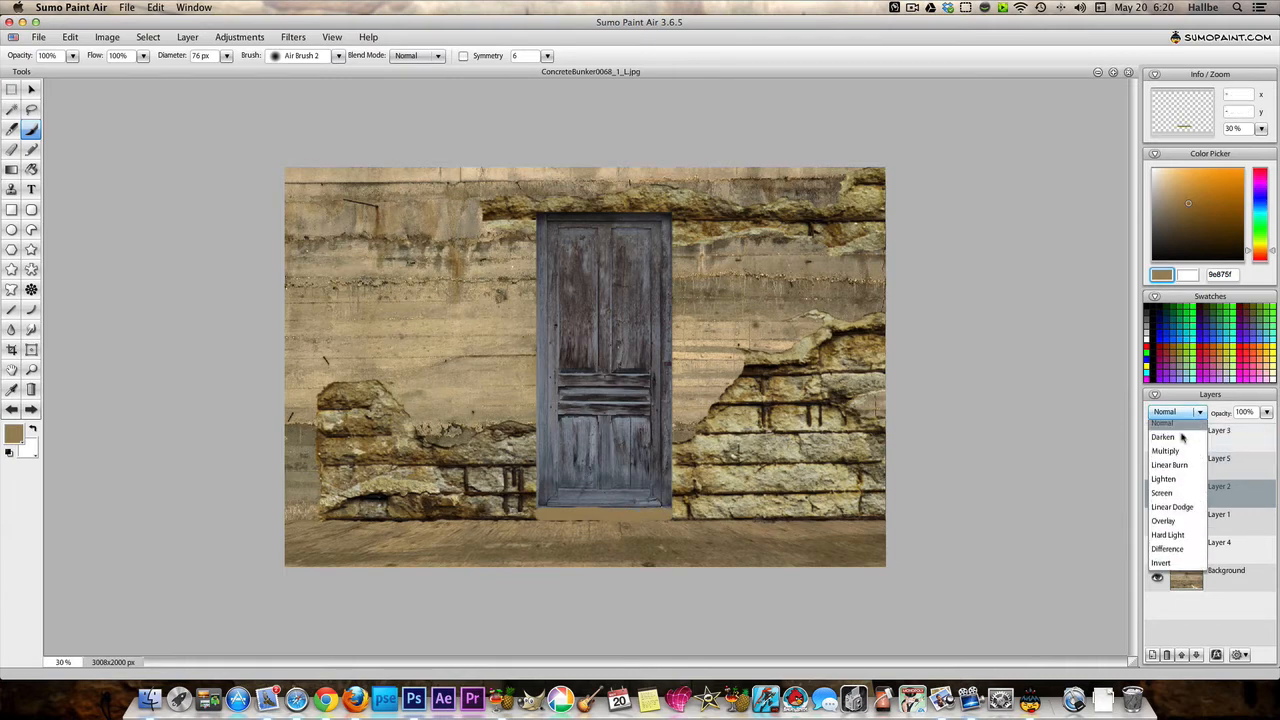
{"action": "left_click", "coordinate": [1165, 521]}
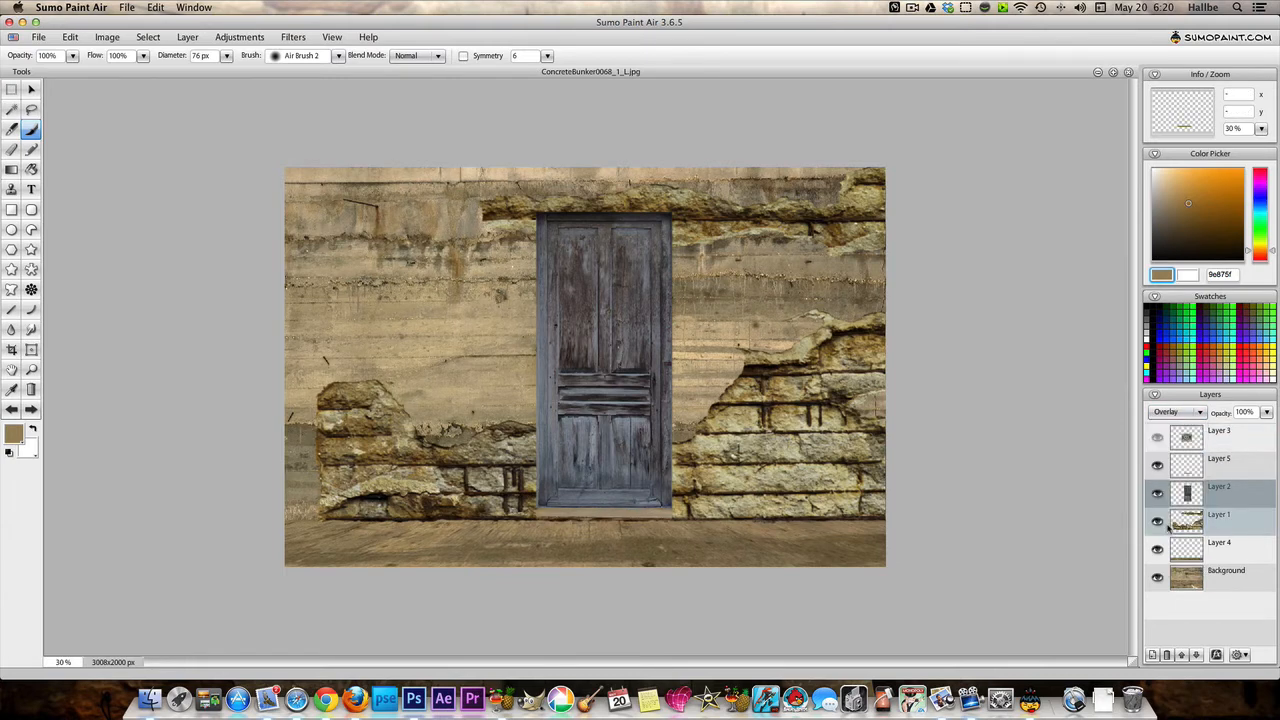
{"action": "left_click", "coordinate": [1178, 412]}
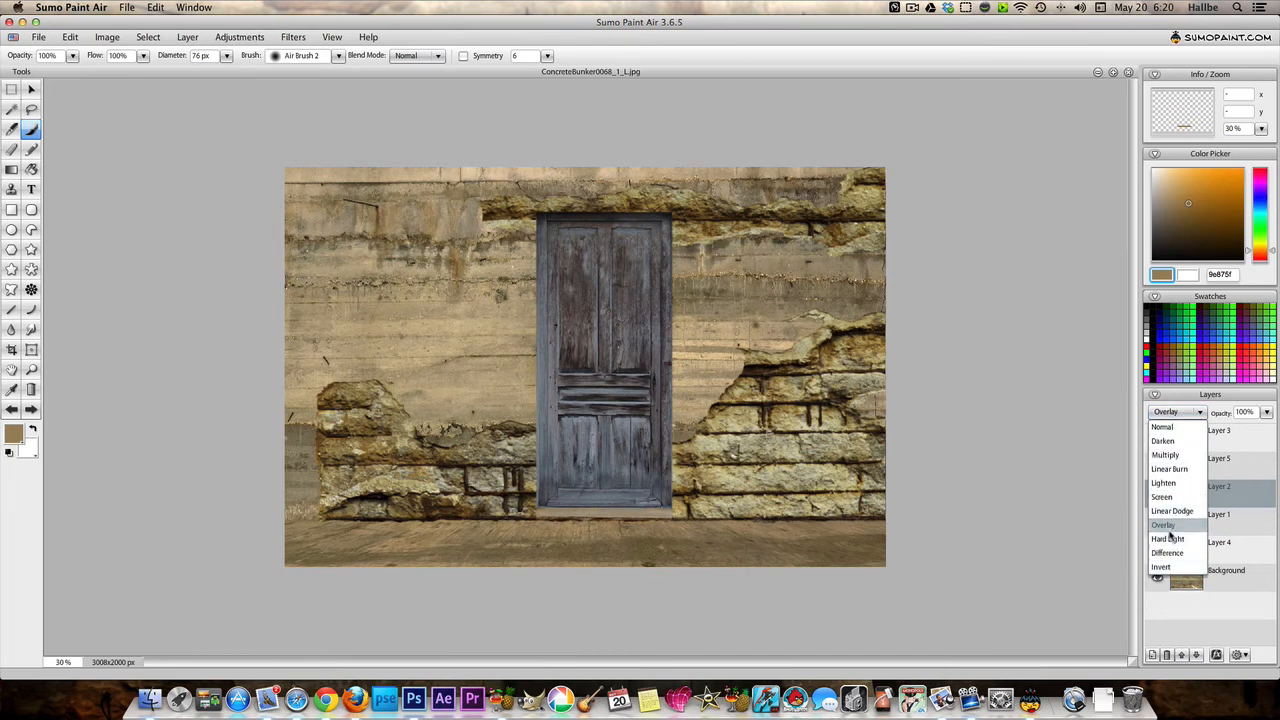
{"action": "left_click", "coordinate": [1167, 539]}
{"action": "left_click", "coordinate": [1178, 412]}
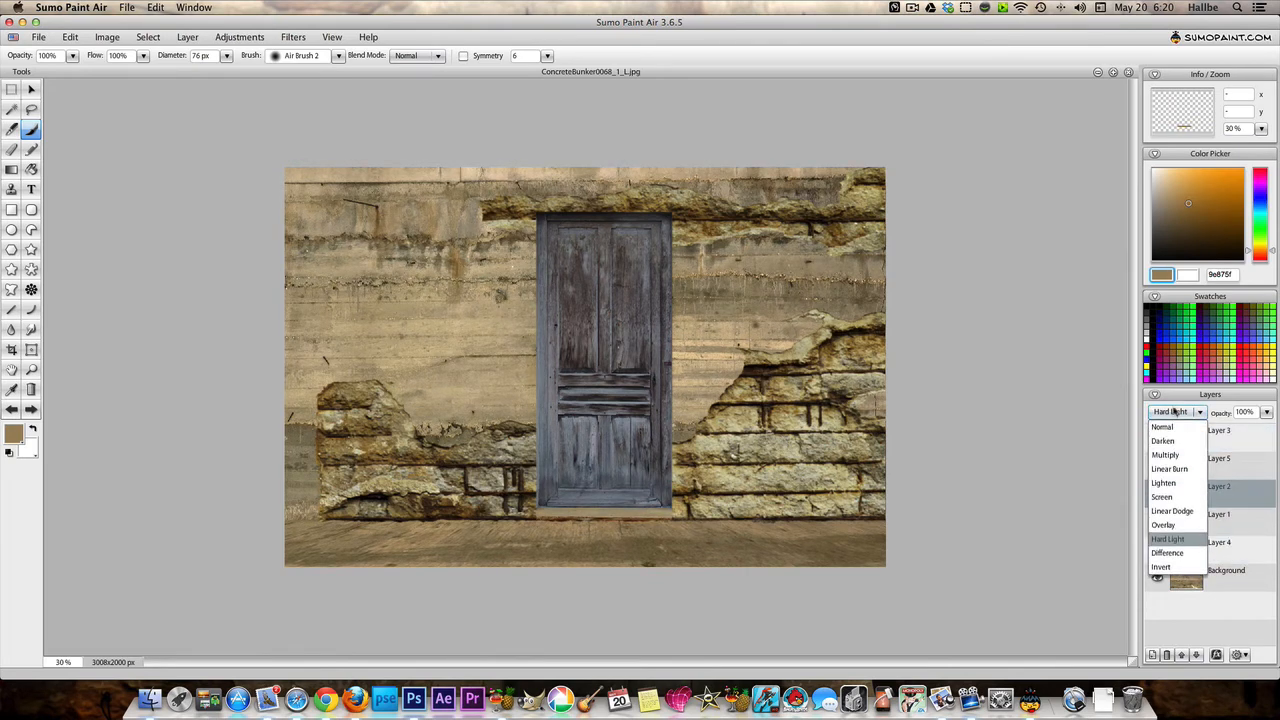
{"action": "left_click", "coordinate": [1163, 482]}
{"action": "left_click", "coordinate": [1178, 412]}
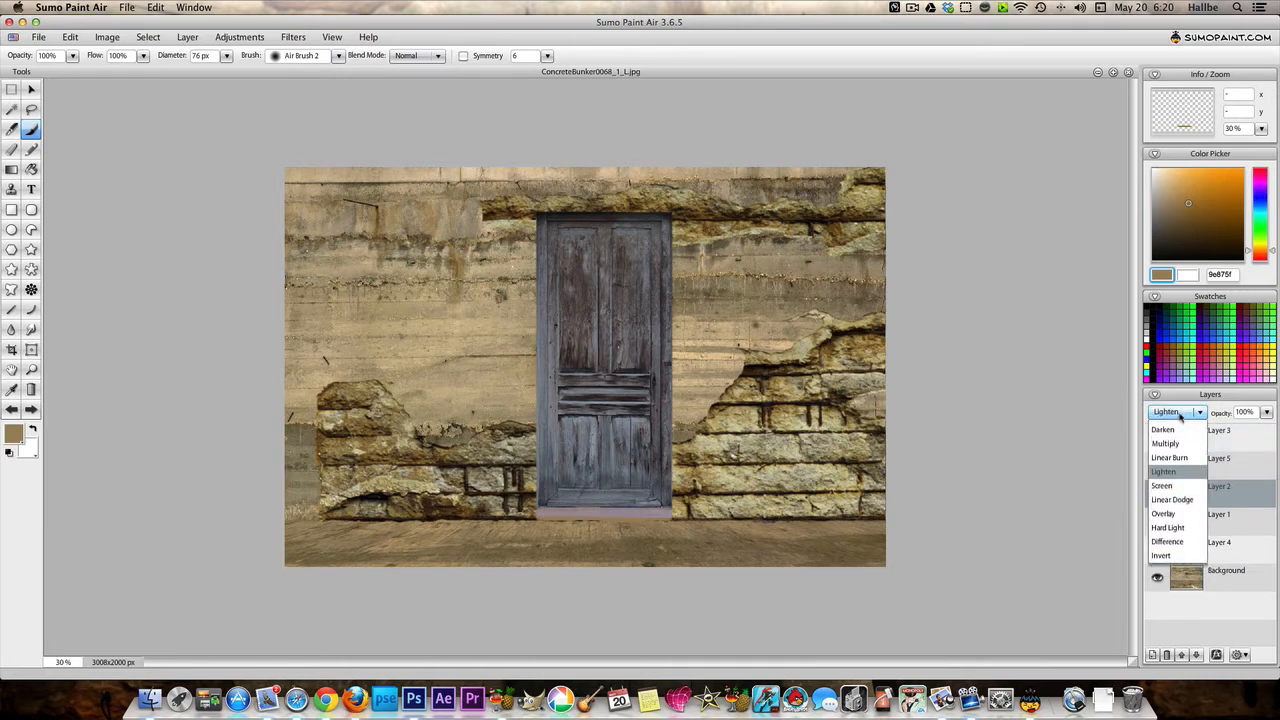
{"action": "left_click", "coordinate": [1169, 457]}
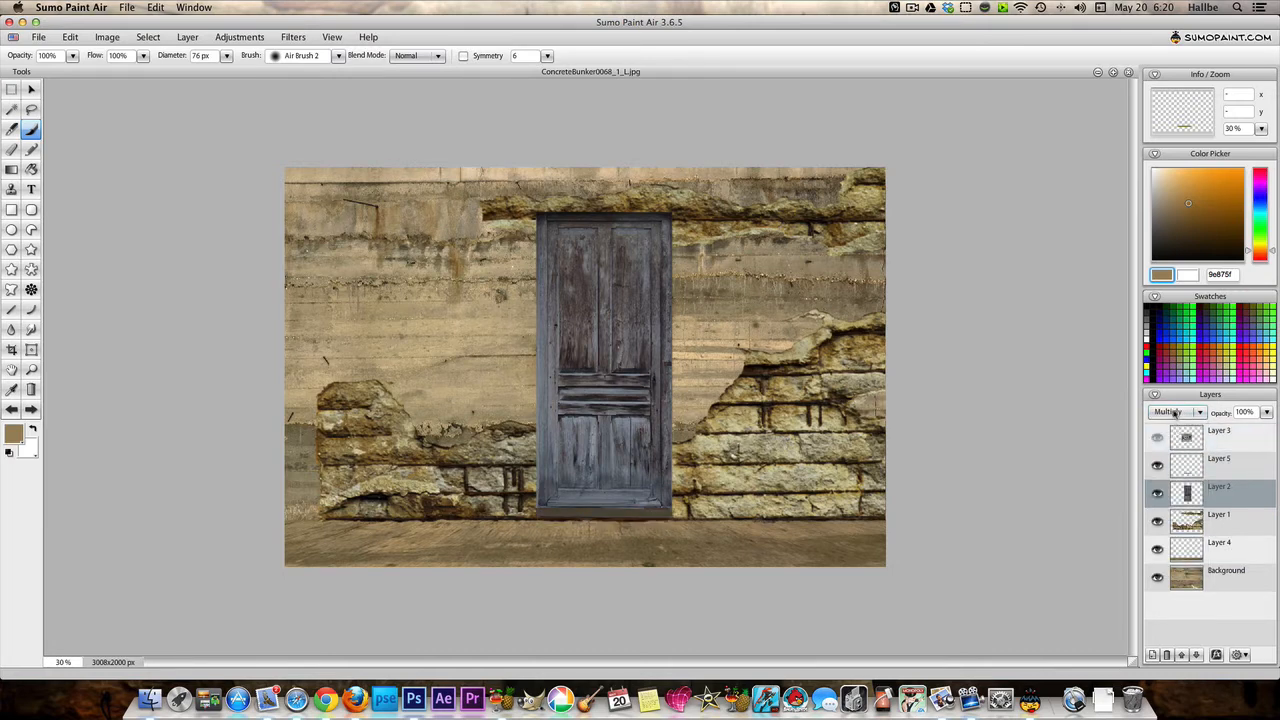
{"action": "left_click", "coordinate": [1173, 413]}
{"action": "left_click", "coordinate": [1168, 442]}
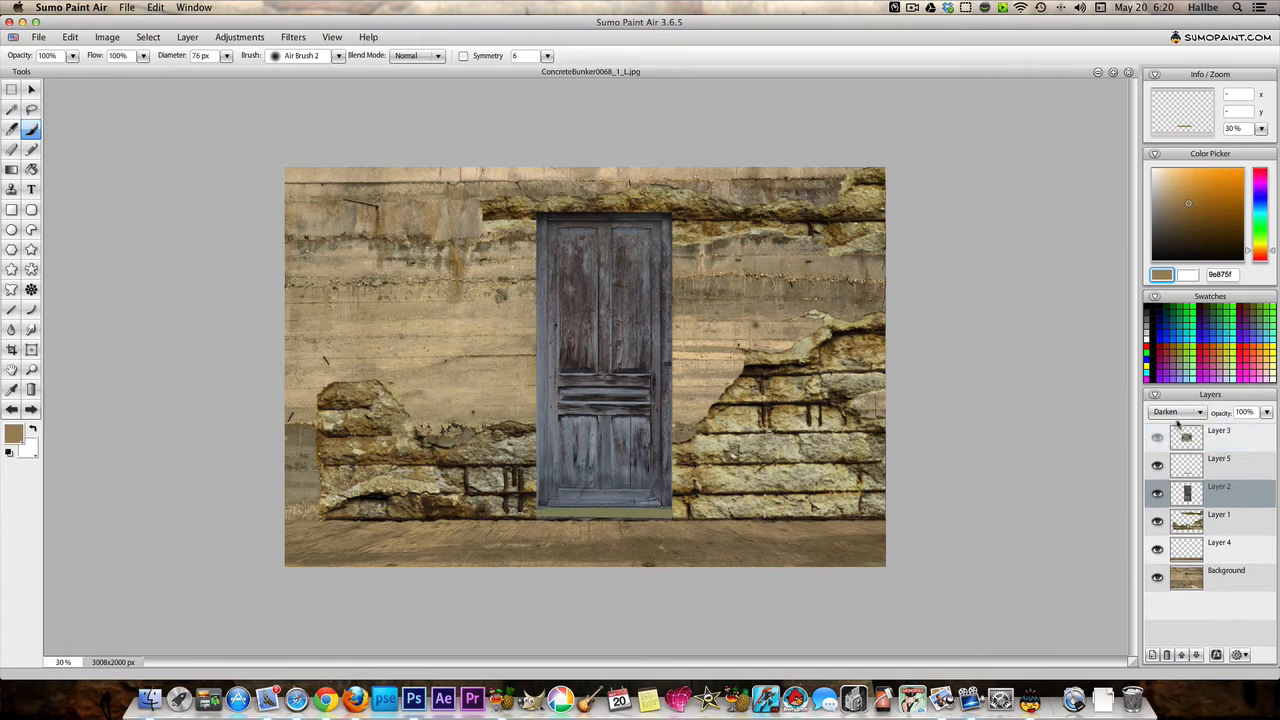
{"action": "left_click", "coordinate": [1178, 412]}
{"action": "left_click", "coordinate": [1179, 428]}
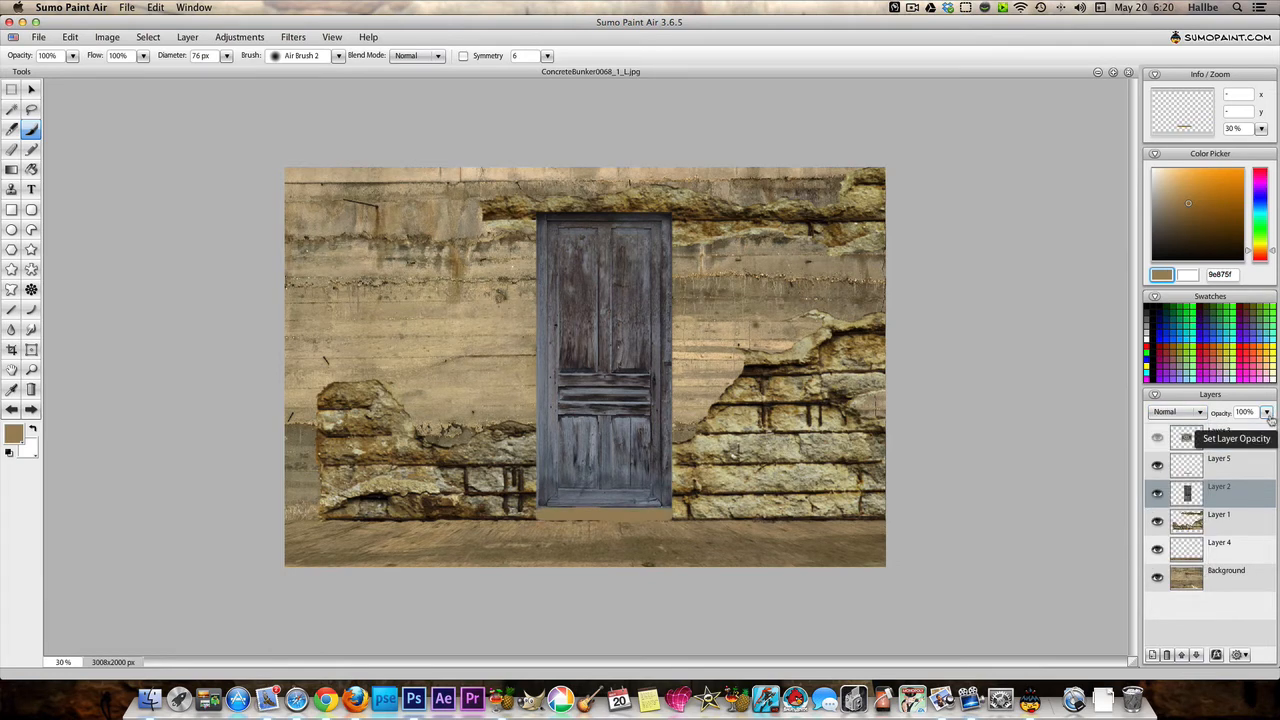
Lower the opacity of the painted strip's layer to 41%.
{"action": "left_click", "coordinate": [1266, 412]}
{"action": "left_click_drag", "start_coordinate": [1266, 428], "coordinate": [1230, 430]}
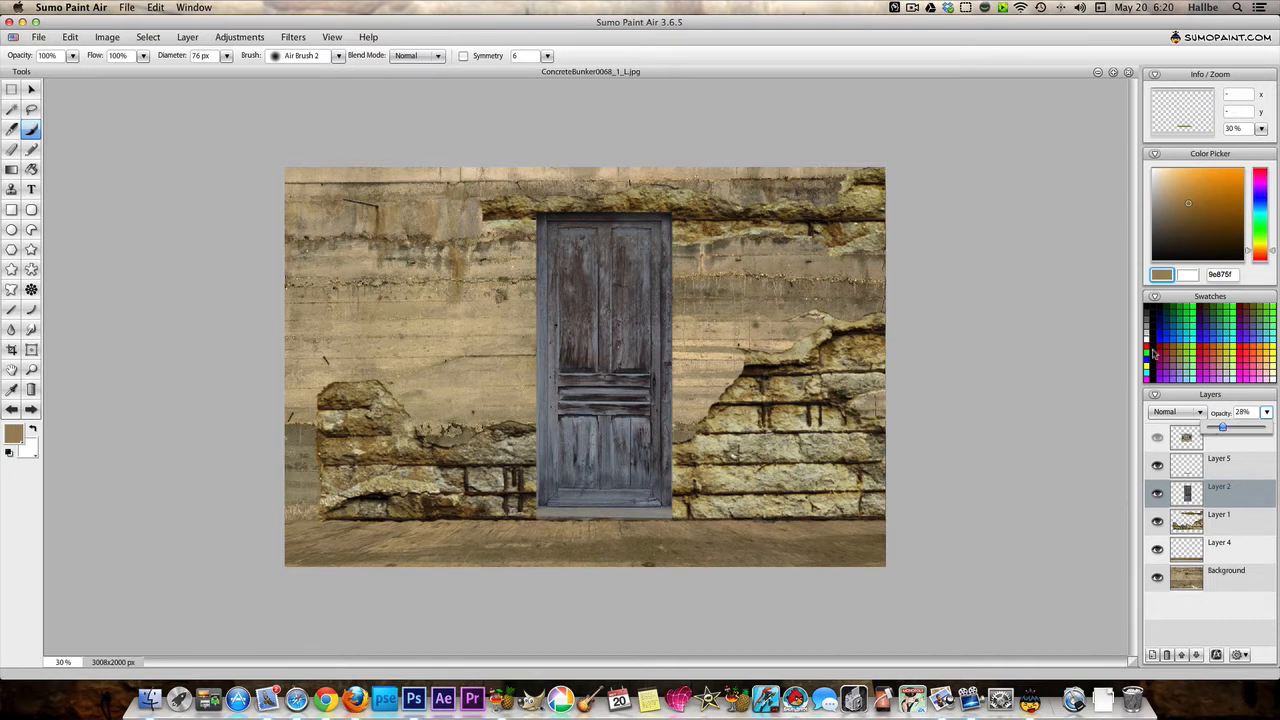
{"action": "left_click_drag", "start_coordinate": [1228, 428], "coordinate": [1231, 428]}
Apply a high-quality Gaussian Blur of 135.9 by 135.9 to the painted threshold strip and compare with its layer hidden and shown.
{"action": "left_click", "coordinate": [290, 37]}
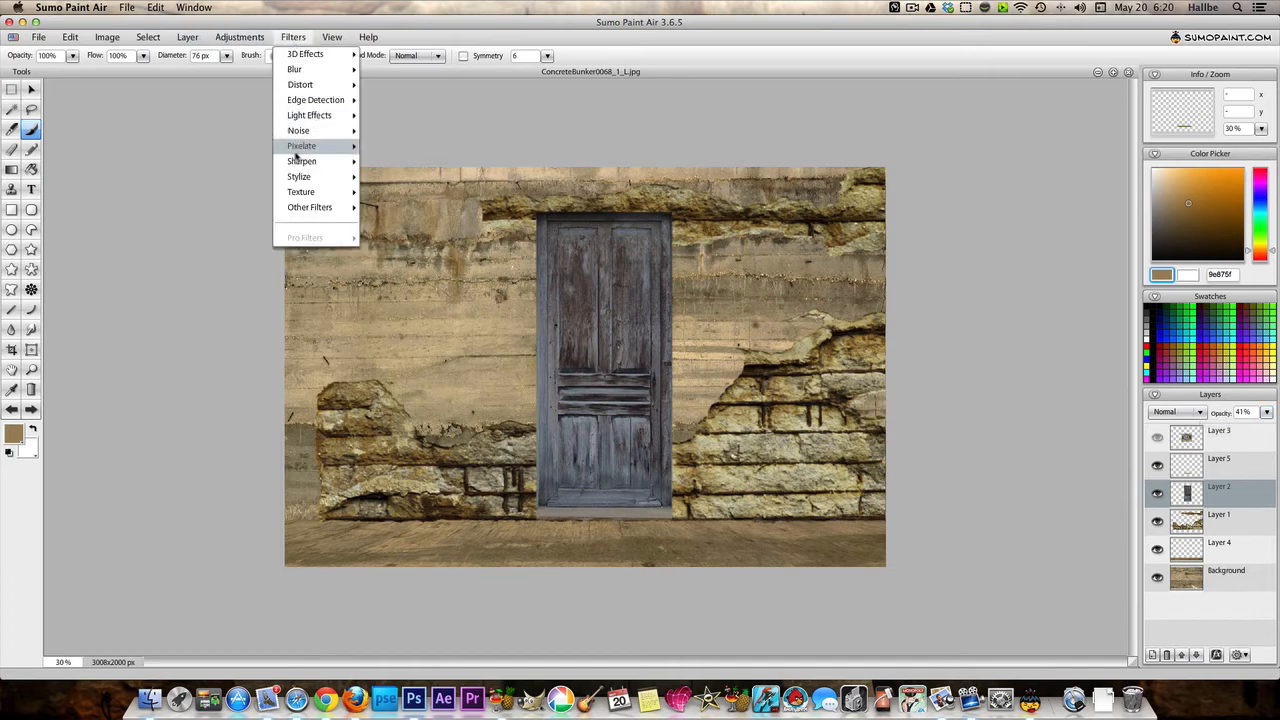
{"action": "mouse_move", "coordinate": [296, 71]}
{"action": "left_click", "coordinate": [395, 86]}
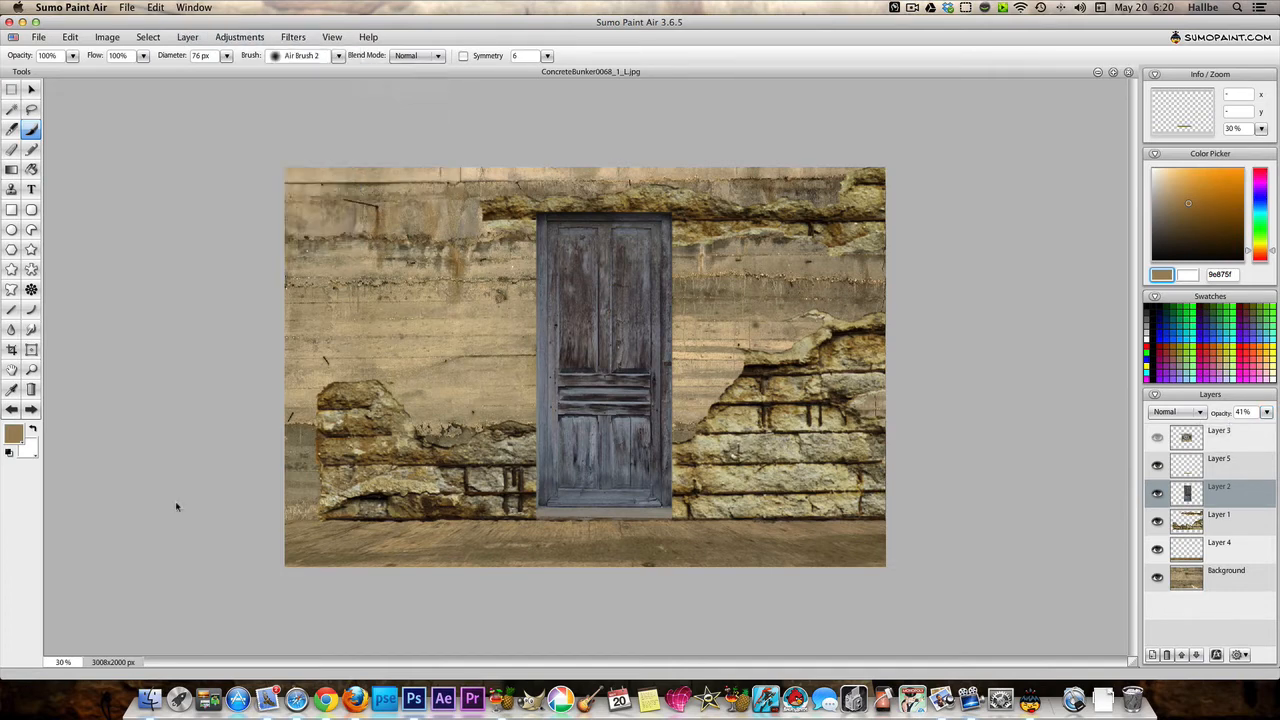
{"action": "left_click_drag", "start_coordinate": [632, 270], "coordinate": [837, 281]}
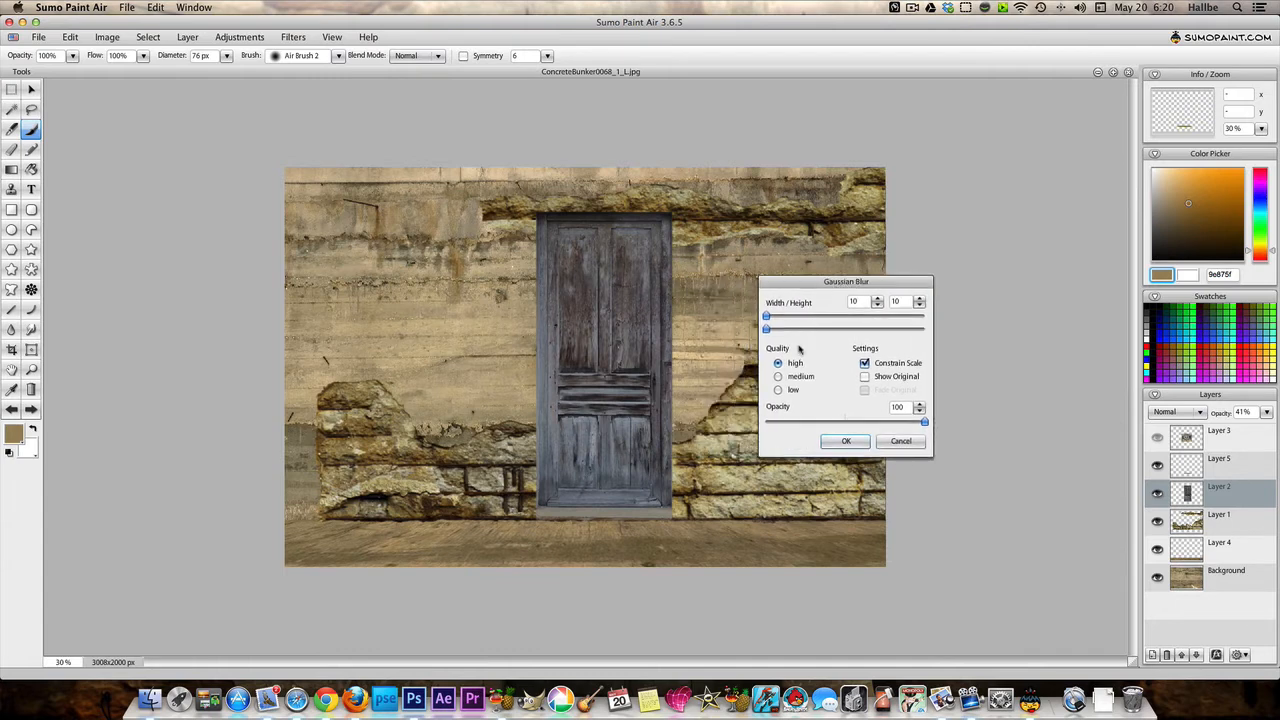
{"action": "left_click_drag", "start_coordinate": [779, 331], "coordinate": [850, 334]}
{"action": "left_click", "coordinate": [1192, 472]}
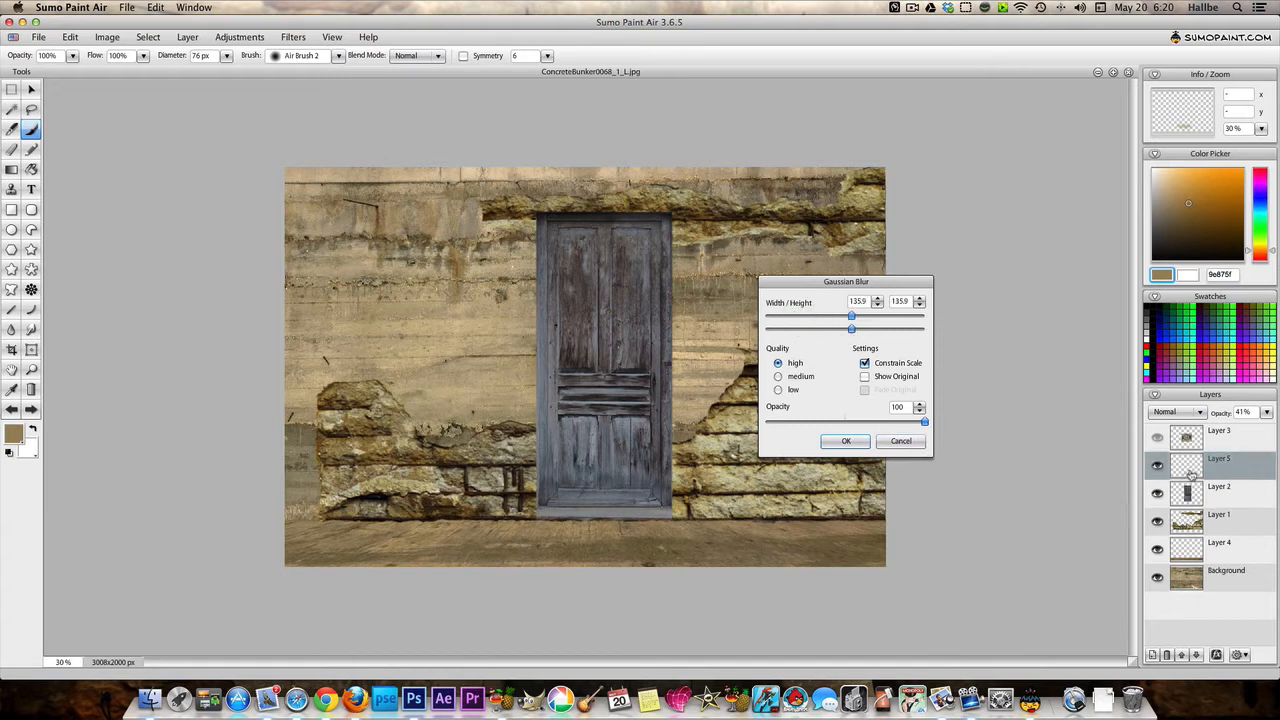
{"action": "left_click", "coordinate": [842, 442]}
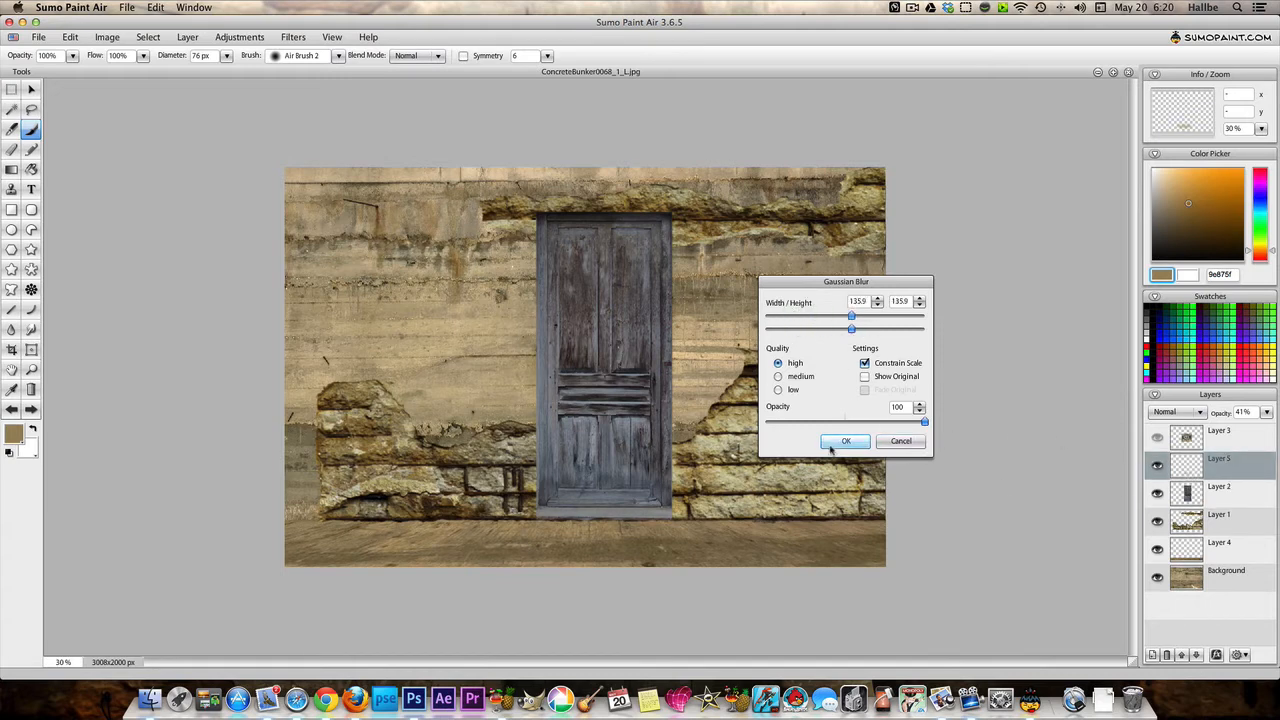
{"action": "left_click", "coordinate": [1158, 467]}
{"action": "left_click", "coordinate": [1158, 467]}
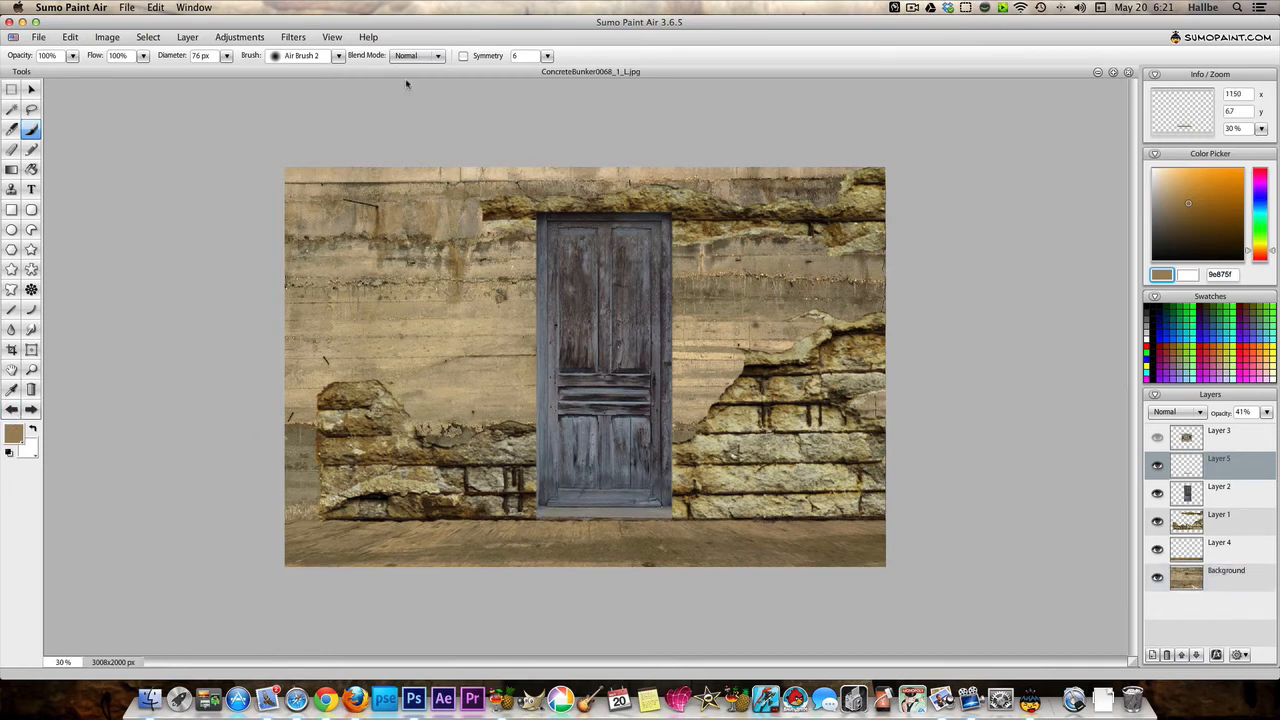
Apply another Gaussian Blur of 10 by 10 at high quality to the painted strip's layer.
{"action": "left_click", "coordinate": [290, 40]}
{"action": "mouse_move", "coordinate": [315, 69]}
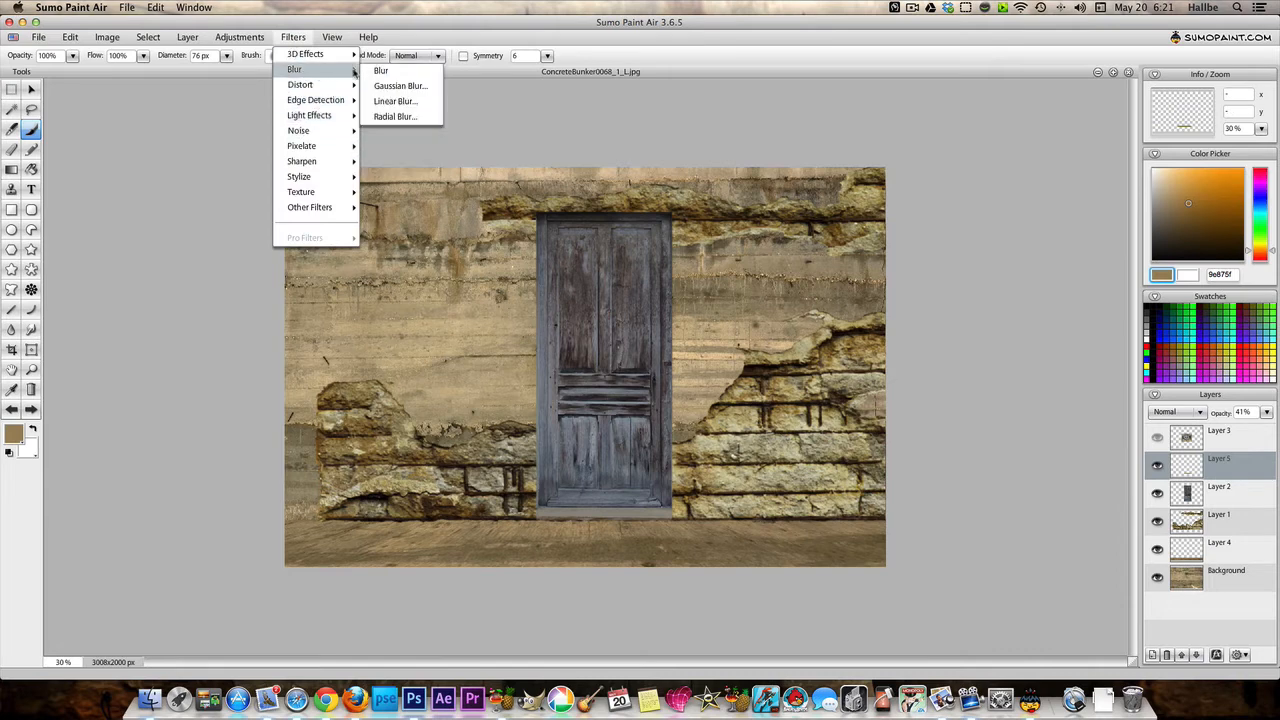
{"action": "left_click", "coordinate": [403, 85]}
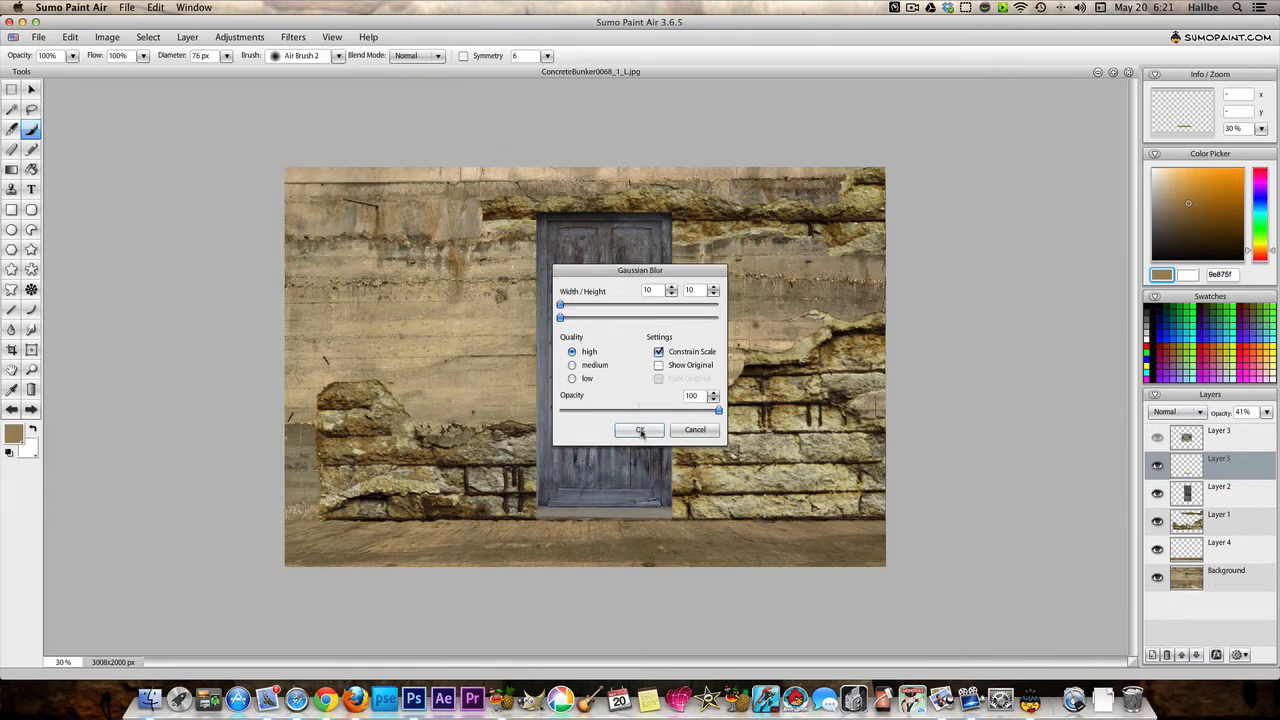
{"action": "left_click", "coordinate": [642, 432]}
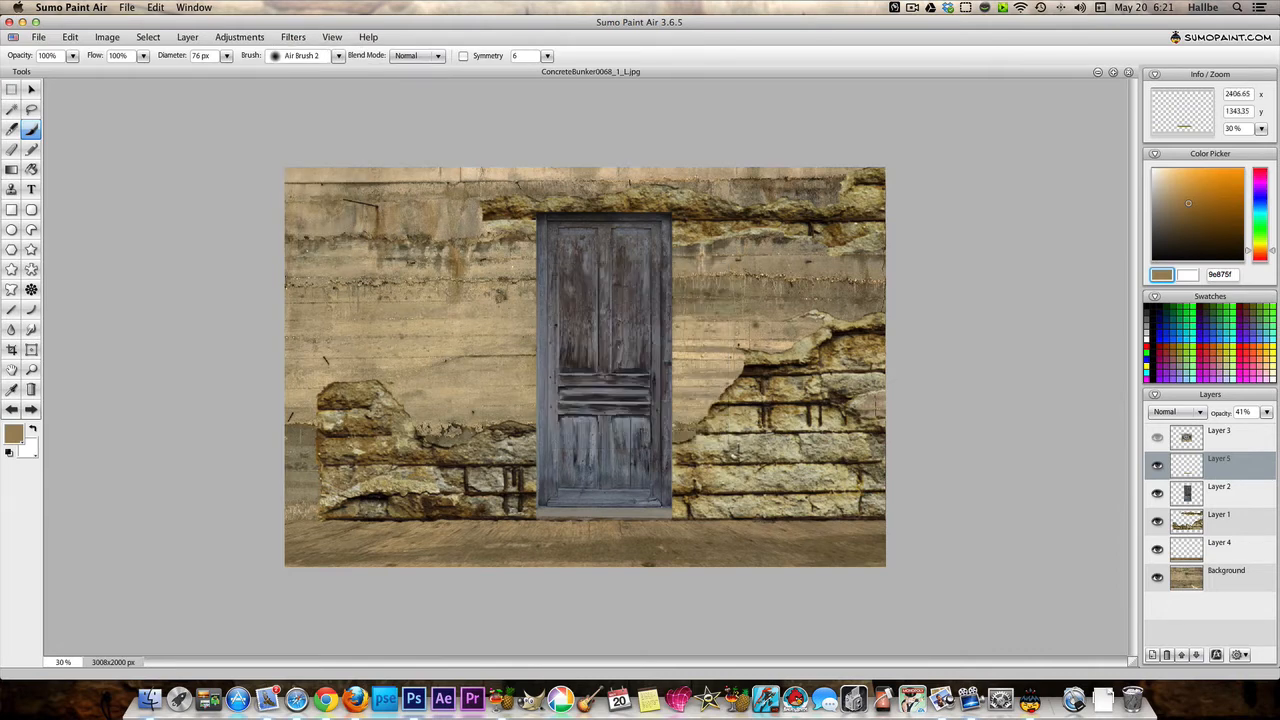
Shift the door layer's Color Temperature slightly towards orange to match the wall.
{"action": "left_click", "coordinate": [1188, 497]}
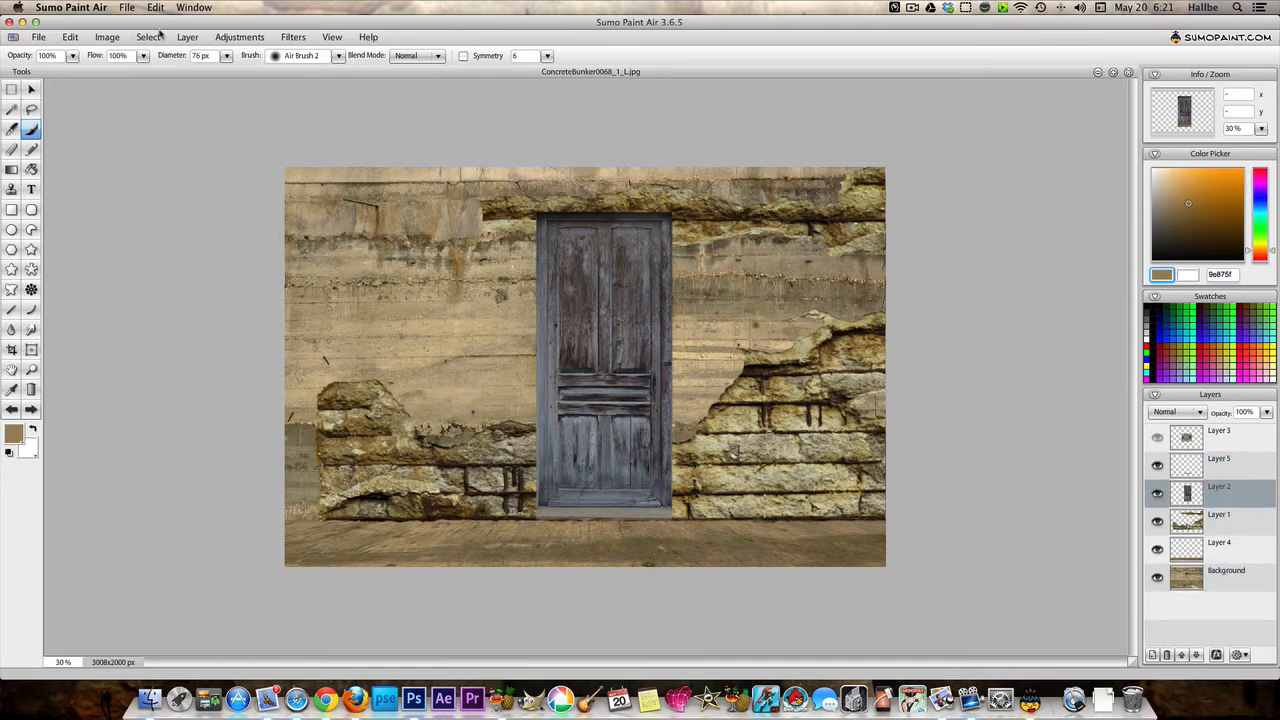
{"action": "left_click", "coordinate": [240, 37]}
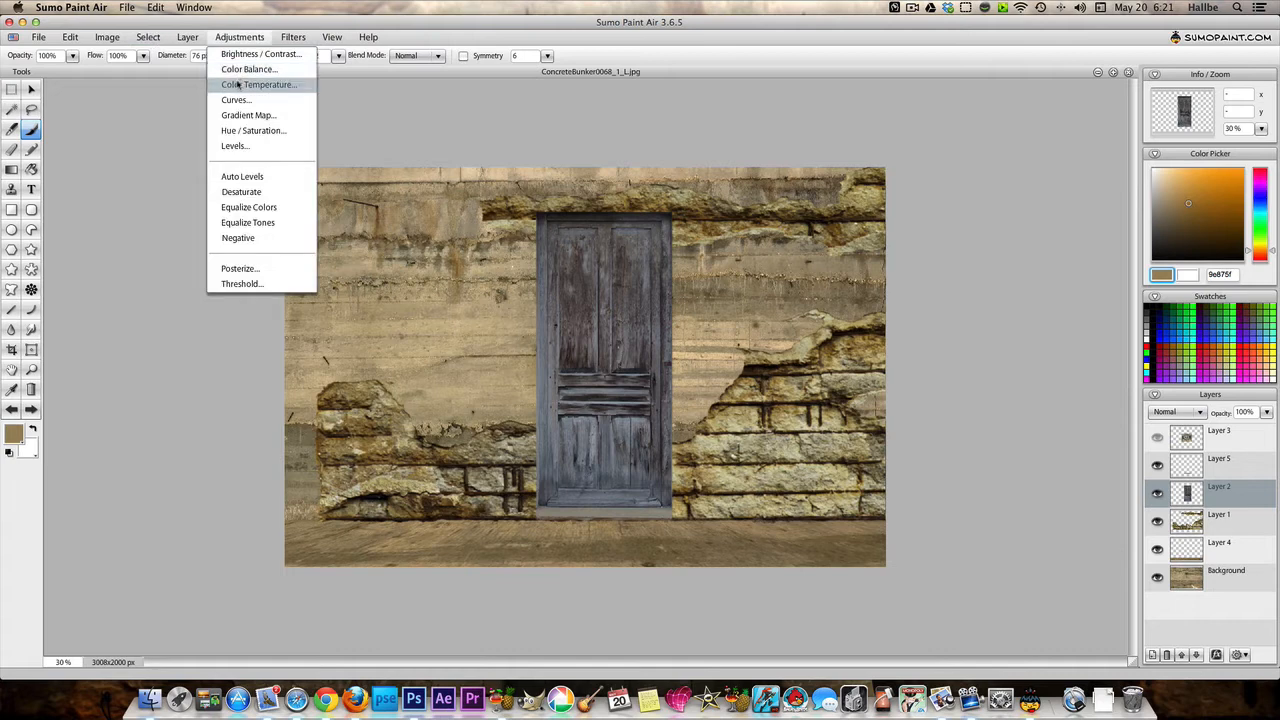
{"action": "left_click", "coordinate": [238, 85]}
{"action": "left_click_drag", "start_coordinate": [673, 314], "coordinate": [906, 321]}
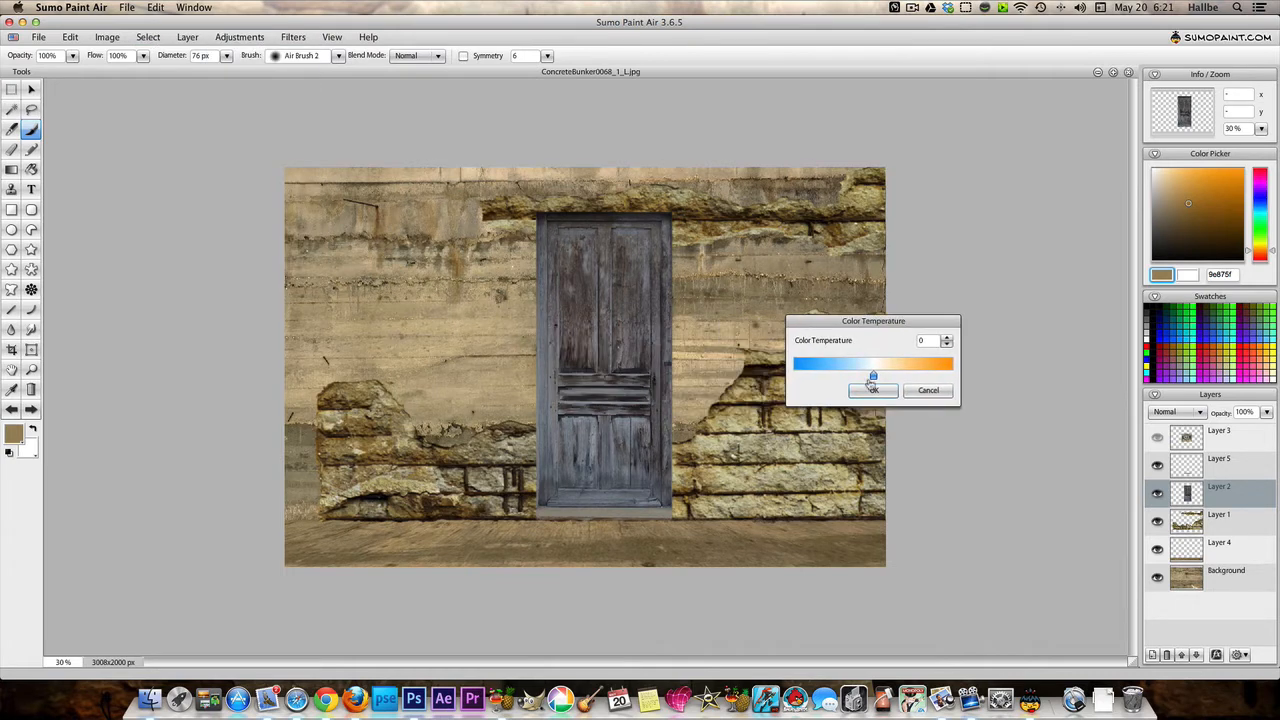
{"action": "left_click_drag", "start_coordinate": [871, 379], "coordinate": [885, 380]}
{"action": "left_click_drag", "start_coordinate": [881, 375], "coordinate": [890, 378]}
{"action": "left_click", "coordinate": [873, 390]}
Compare the threshold with the painted strip's layer hidden and shown, and lower that layer's opacity to 16%.
{"action": "left_click", "coordinate": [1160, 466]}
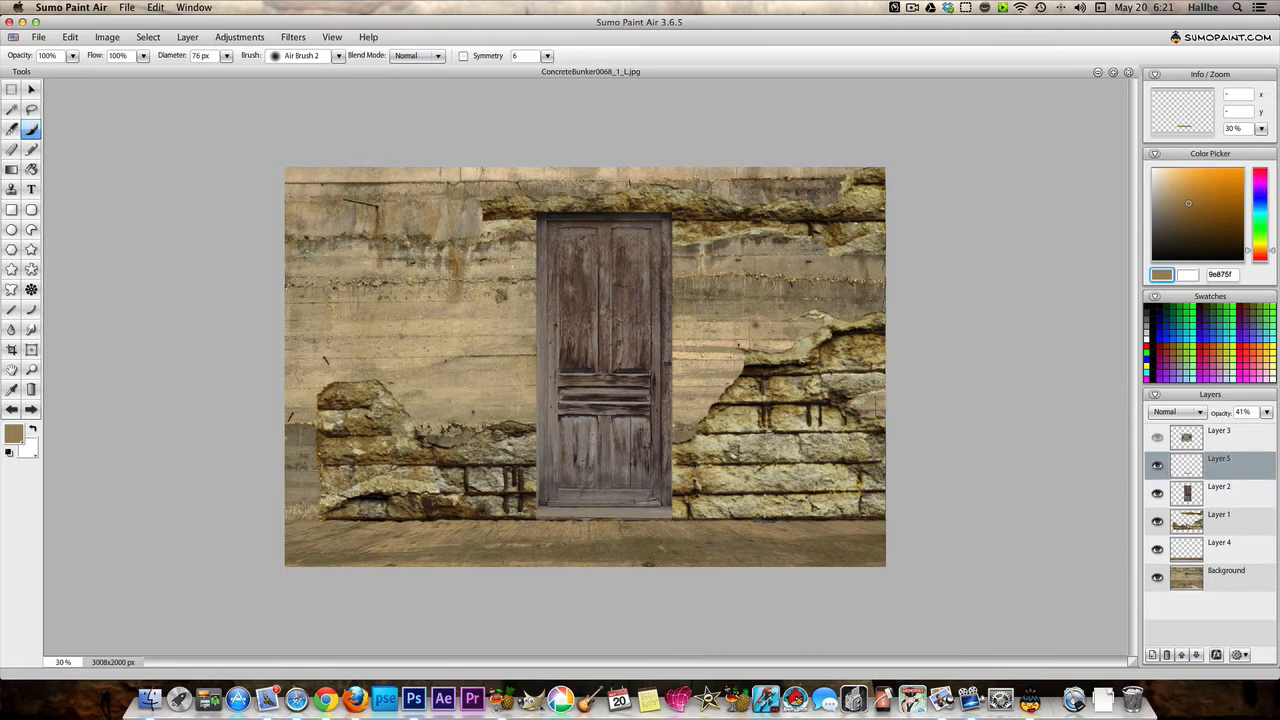
{"action": "left_click", "coordinate": [1157, 466]}
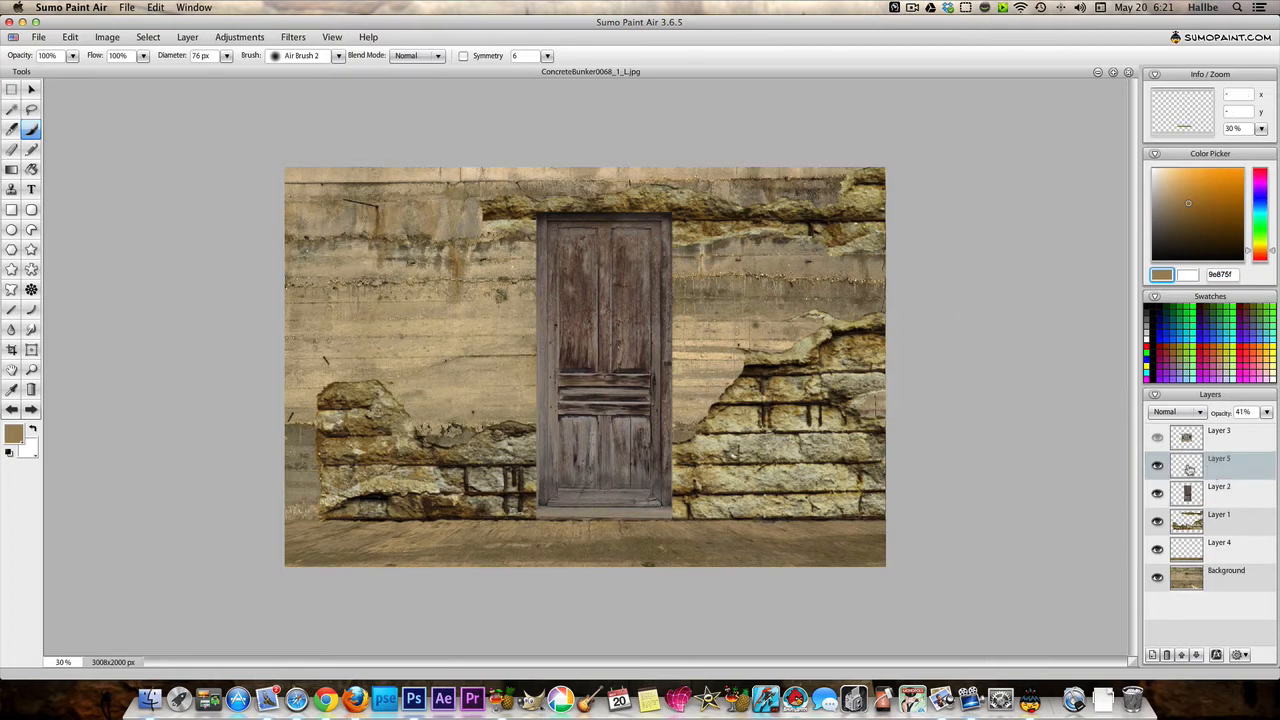
{"action": "left_click", "coordinate": [1266, 412]}
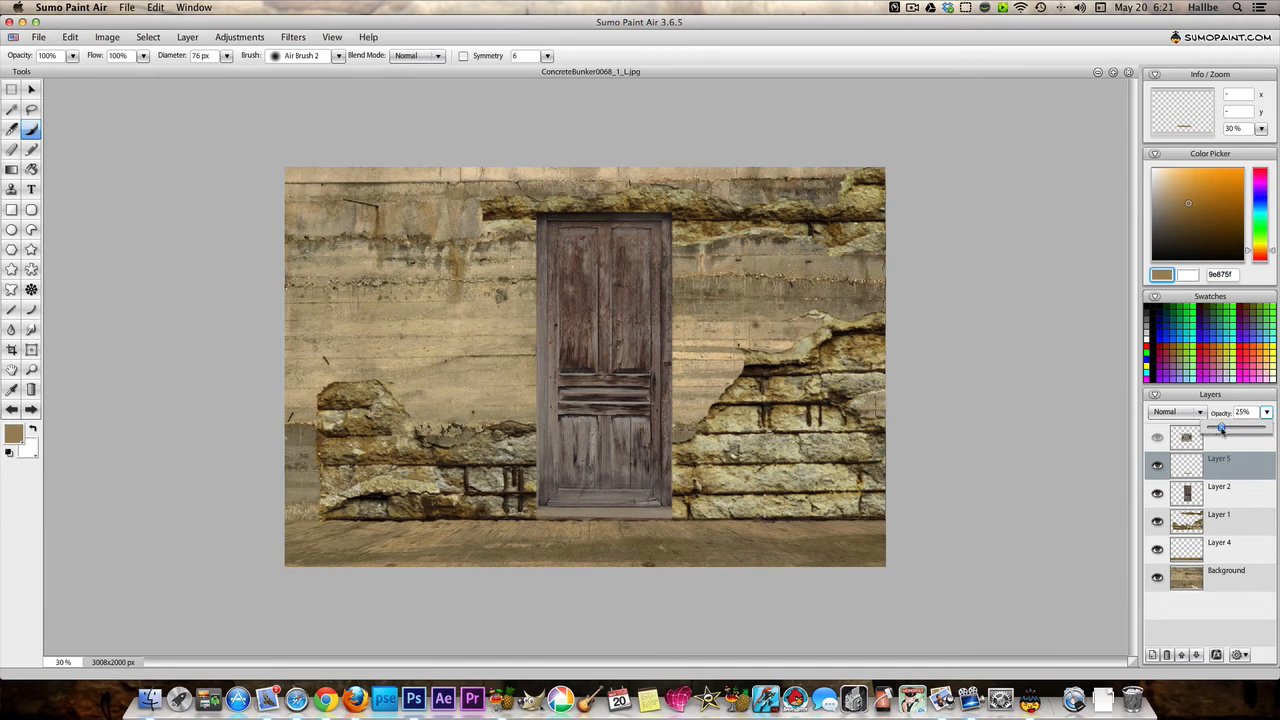
{"action": "left_click_drag", "start_coordinate": [1221, 430], "coordinate": [1217, 430]}
{"action": "left_click", "coordinate": [1044, 405]}
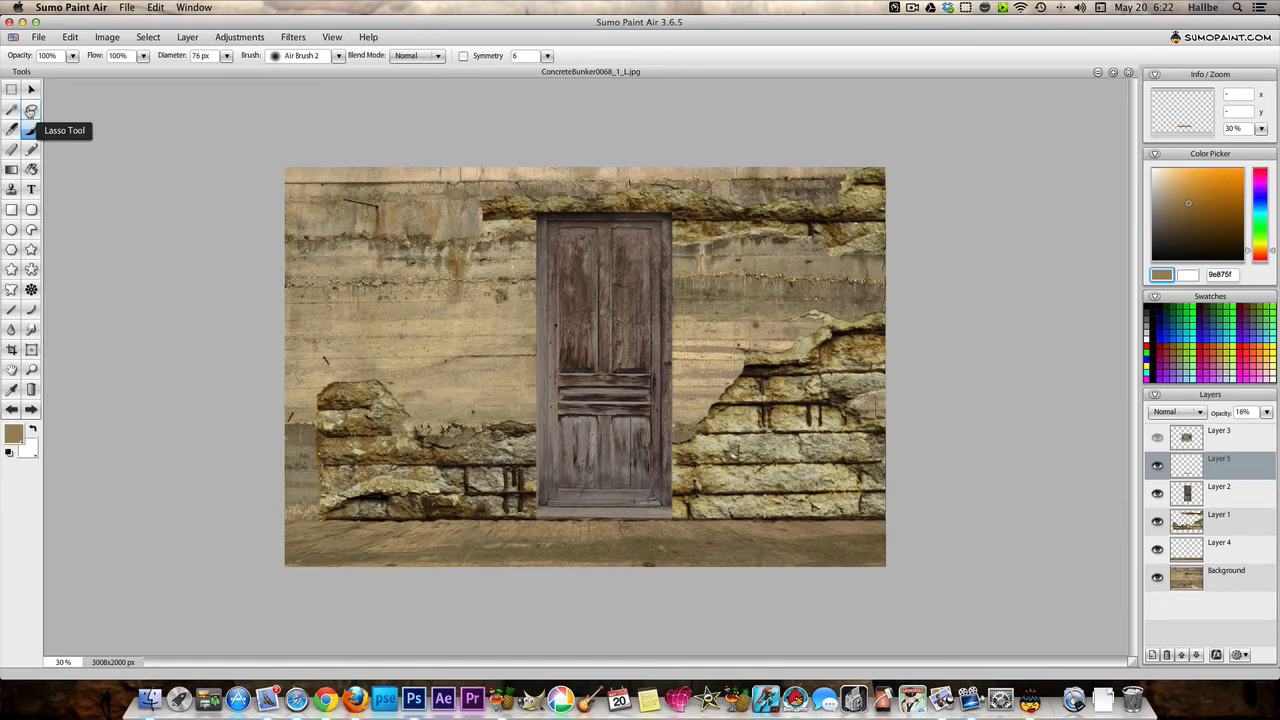
Outline a rounded patch of the Background wall beside the door with the Polygonal Lasso, invert the selection, and cut the surrounding area.
{"action": "left_click", "coordinate": [31, 111]}
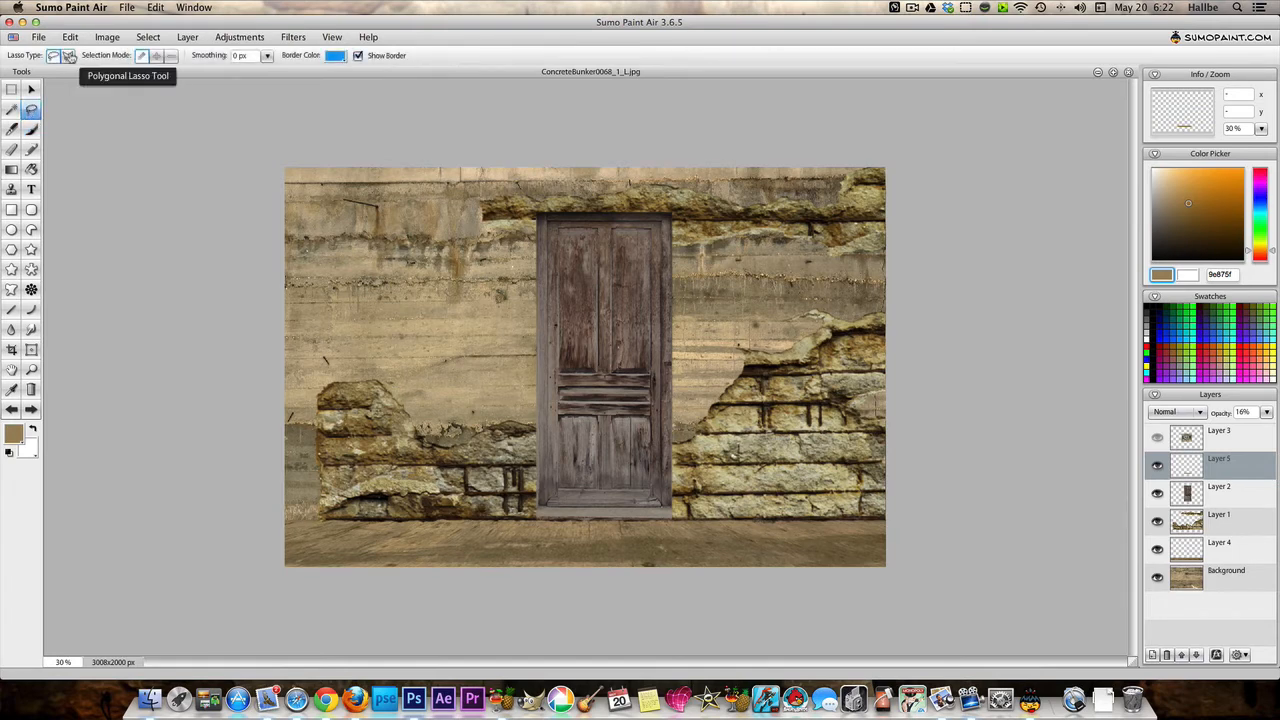
{"action": "left_click", "coordinate": [68, 56]}
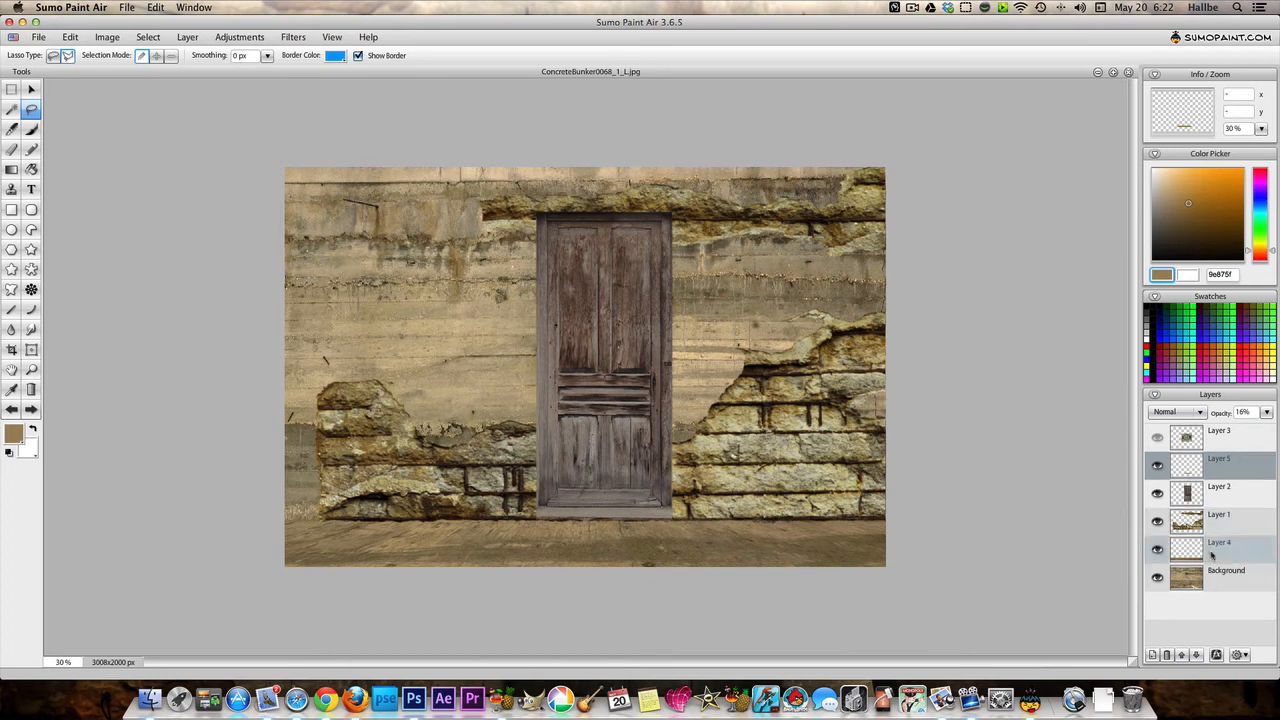
{"action": "left_click", "coordinate": [1144, 568]}
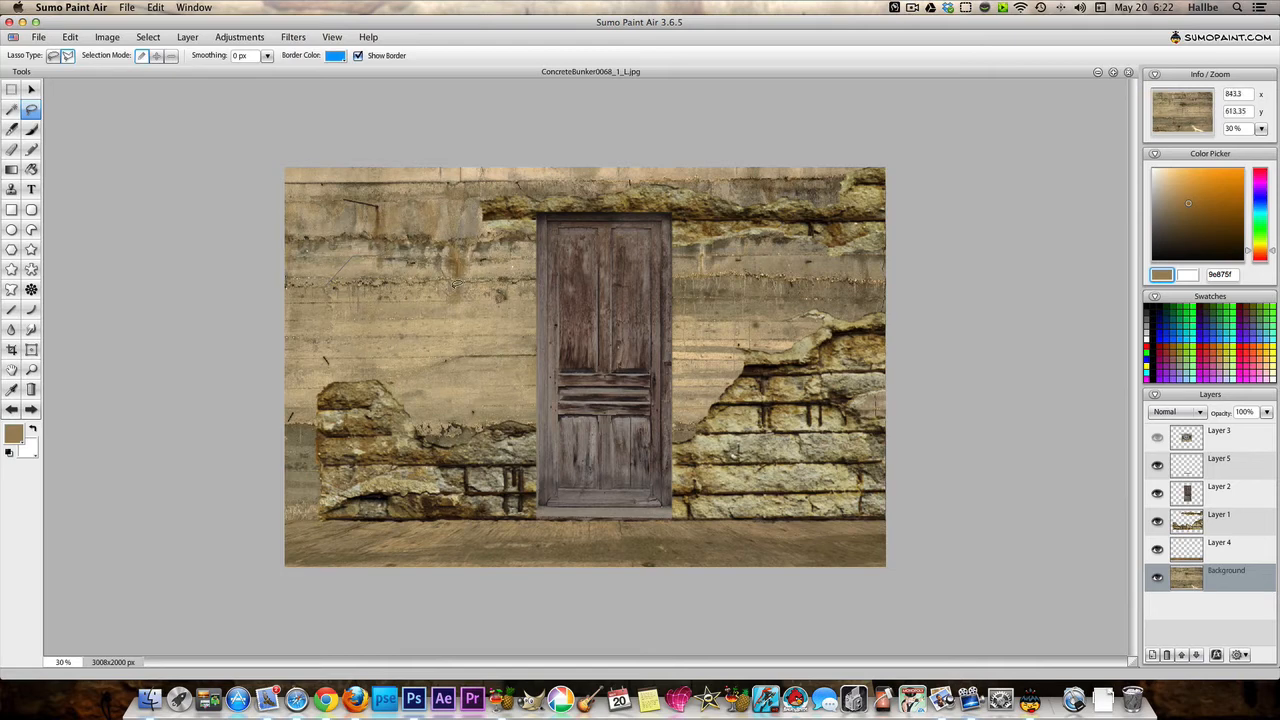
{"action": "mouse_move", "coordinate": [441, 334]}
{"action": "left_mouse_down"}
{"action": "mouse_move", "coordinate": [350, 331]}
{"action": "mouse_move", "coordinate": [333, 305]}
{"action": "left_mouse_up"}
{"action": "left_click_drag", "start_coordinate": [330, 277], "coordinate": [333, 270]}
{"action": "left_click", "coordinate": [148, 37]}
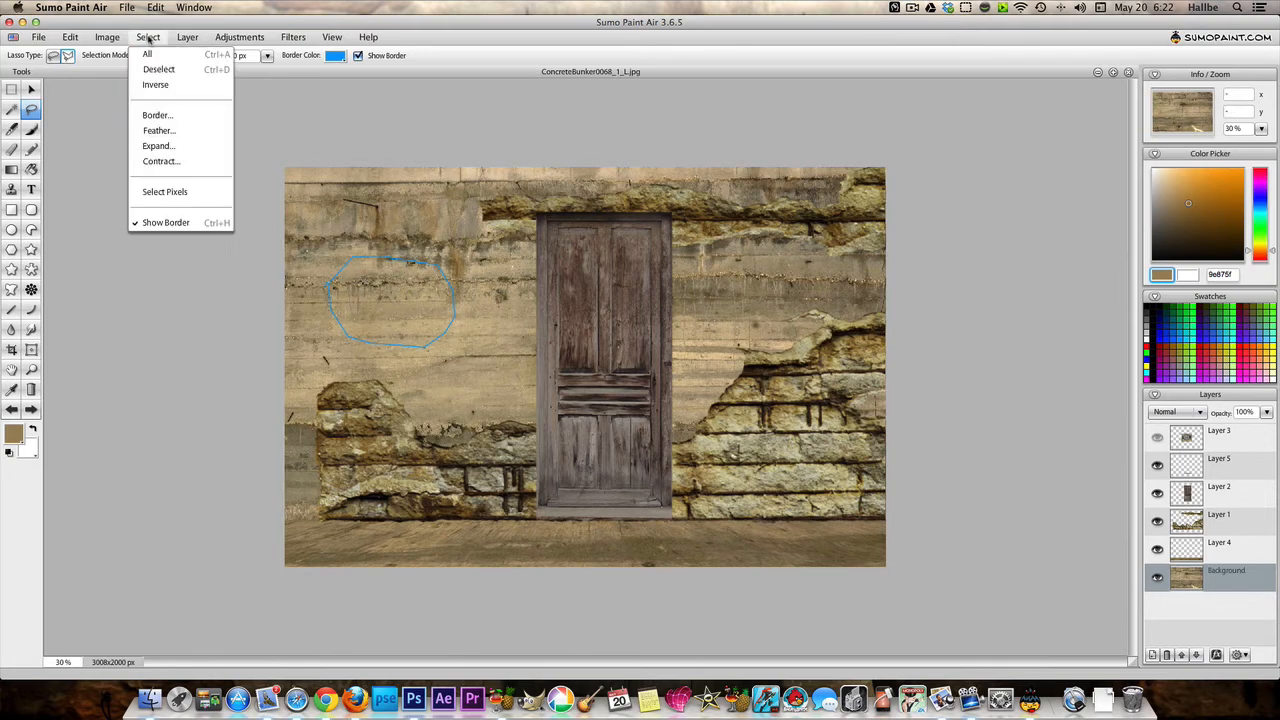
{"action": "left_click", "coordinate": [155, 86]}
{"action": "left_click", "coordinate": [72, 38]}
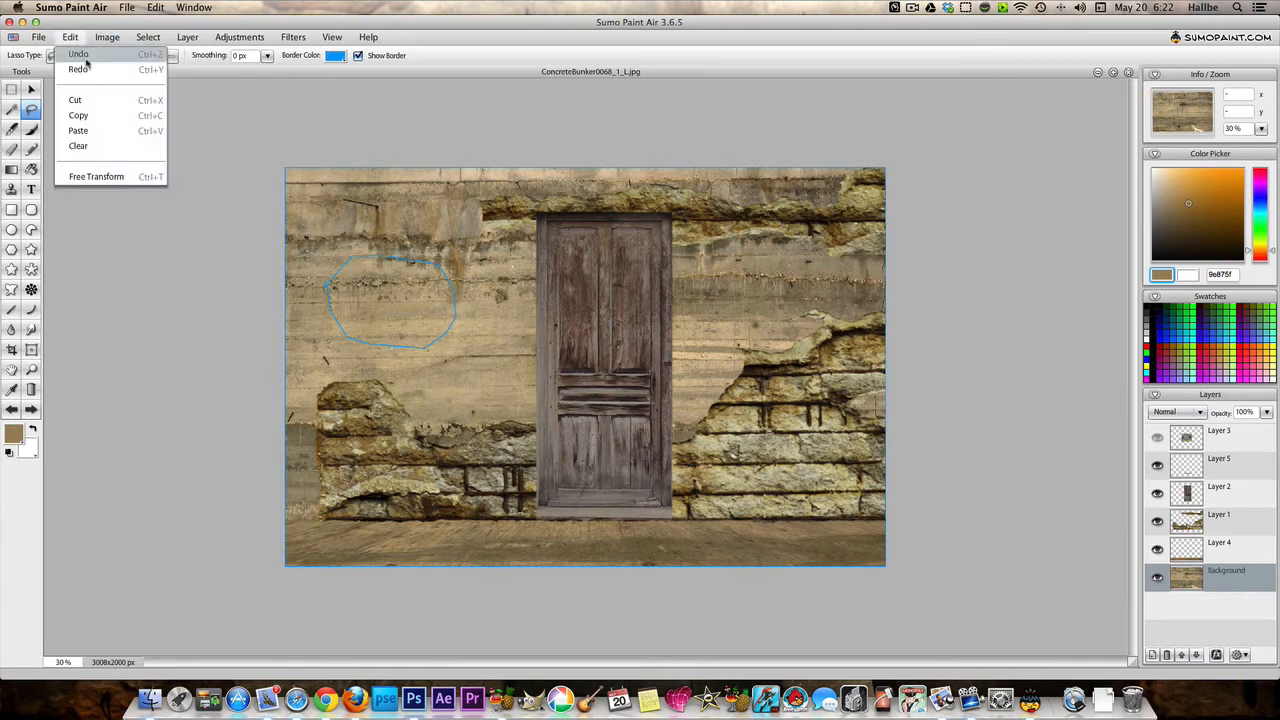
{"action": "left_click", "coordinate": [94, 100]}
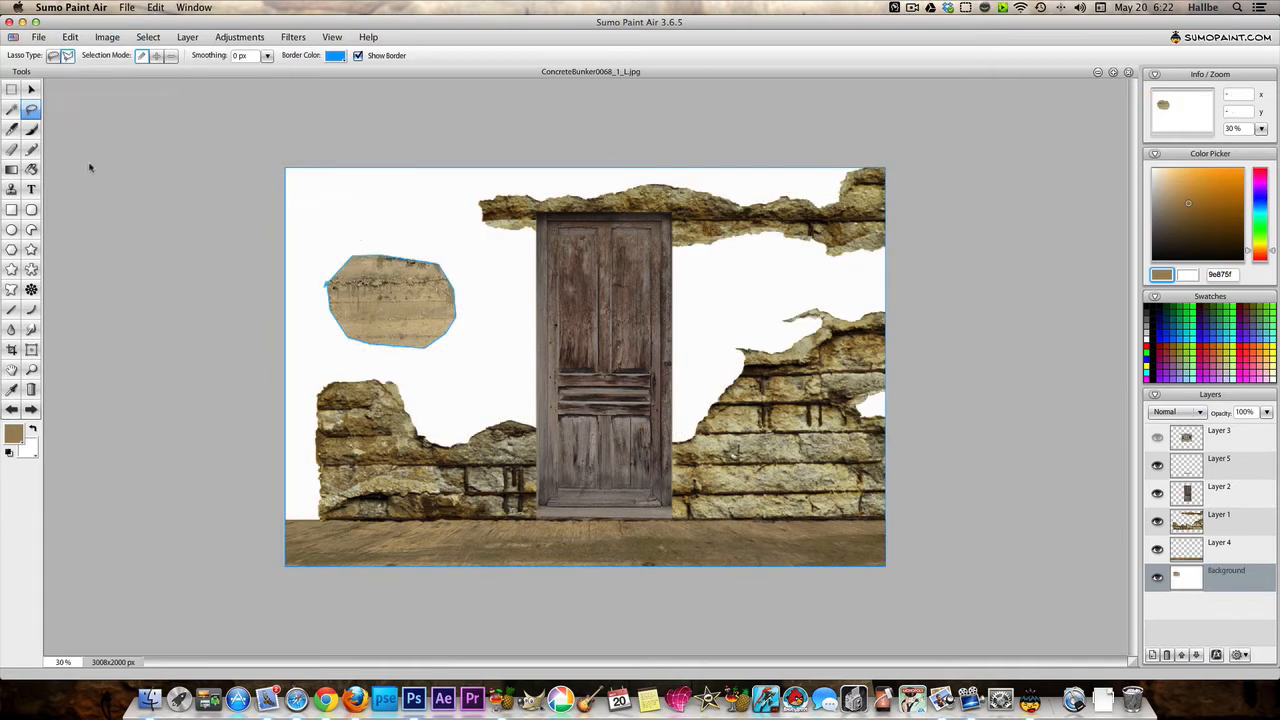
Undo the cut on the Background layer and clear the selection.
{"action": "left_click", "coordinate": [14, 409]}
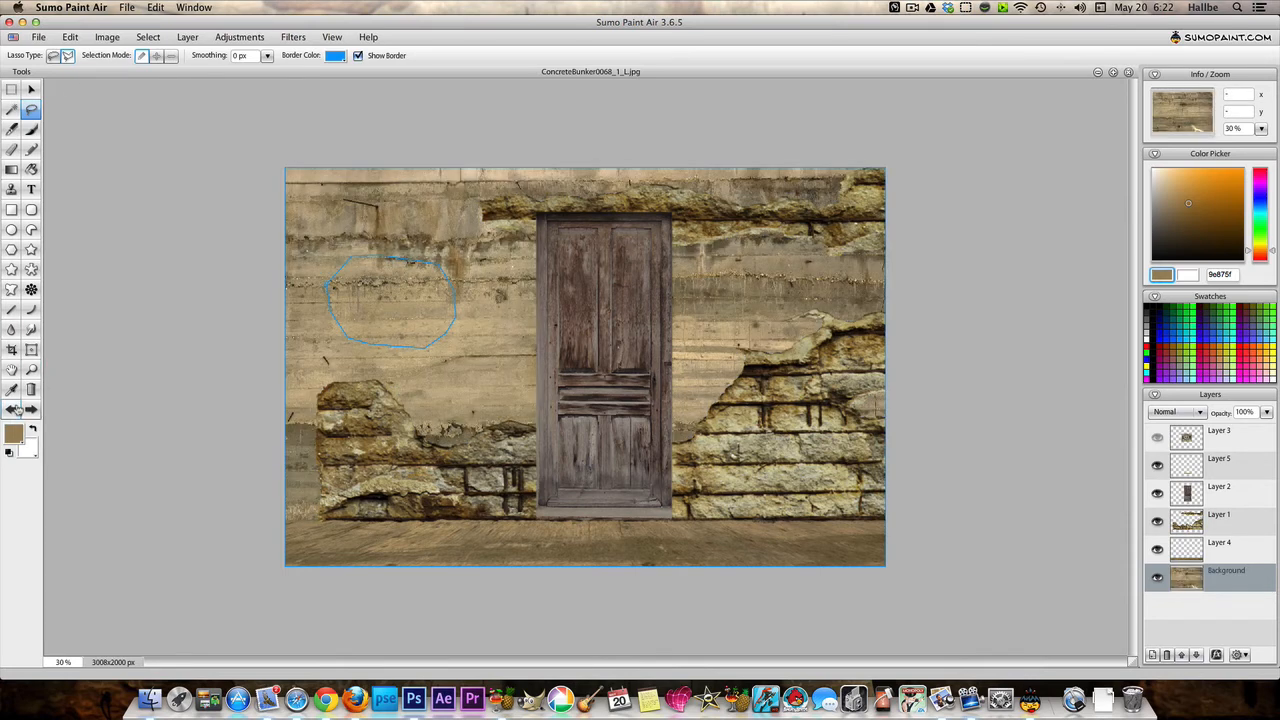
{"action": "left_click", "coordinate": [135, 37]}
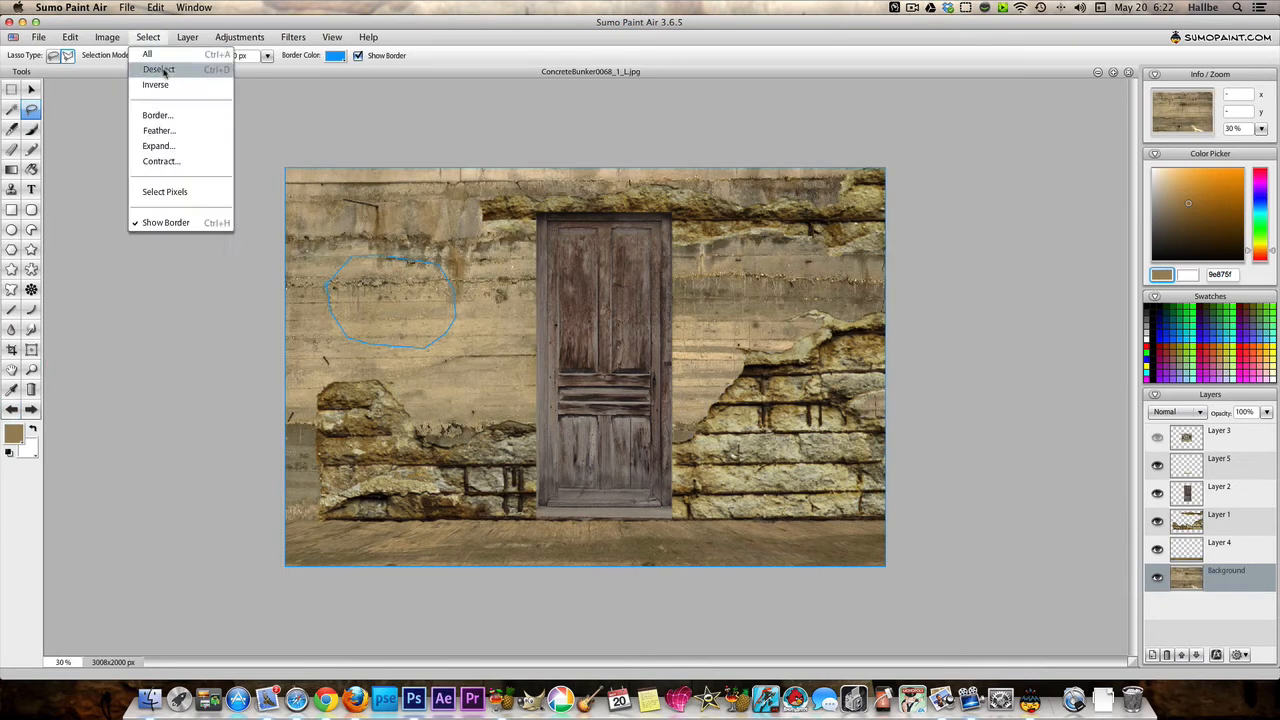
{"action": "left_click", "coordinate": [164, 70]}
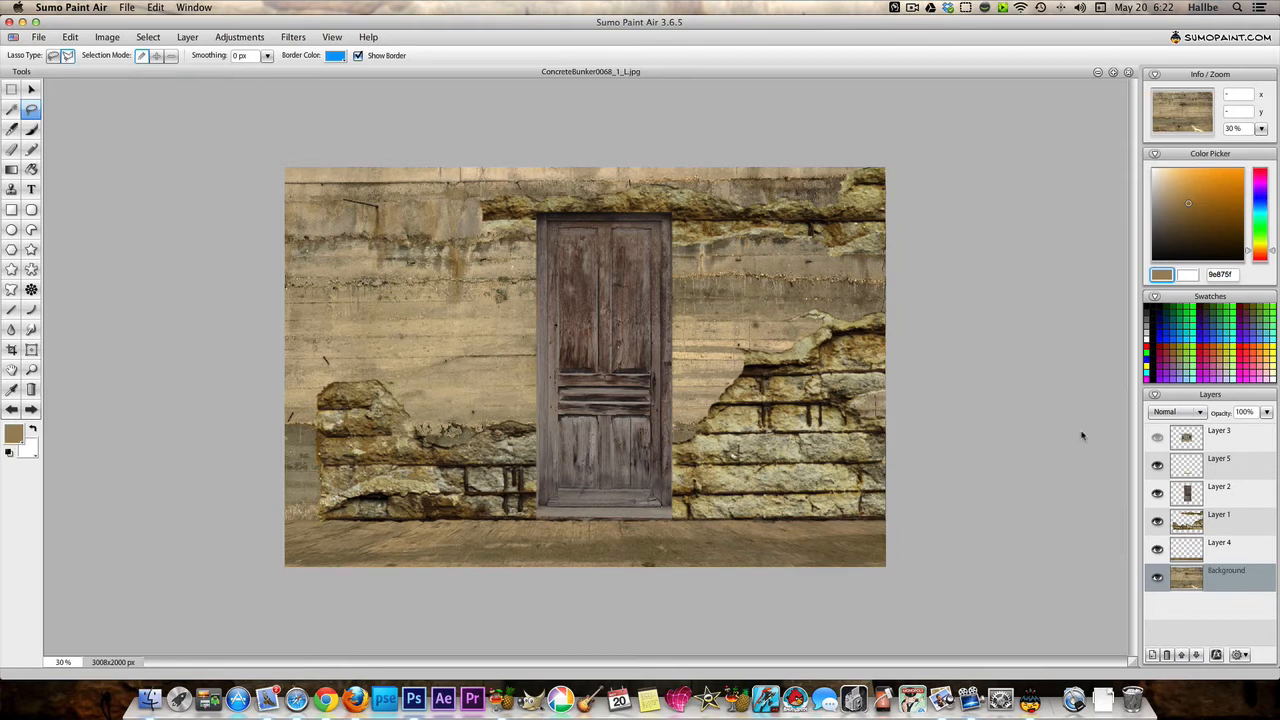
Show the window layer, Layer 3, and move it onto the concrete wall left of the door.
{"action": "left_click", "coordinate": [1215, 436]}
{"action": "left_click", "coordinate": [1157, 437]}
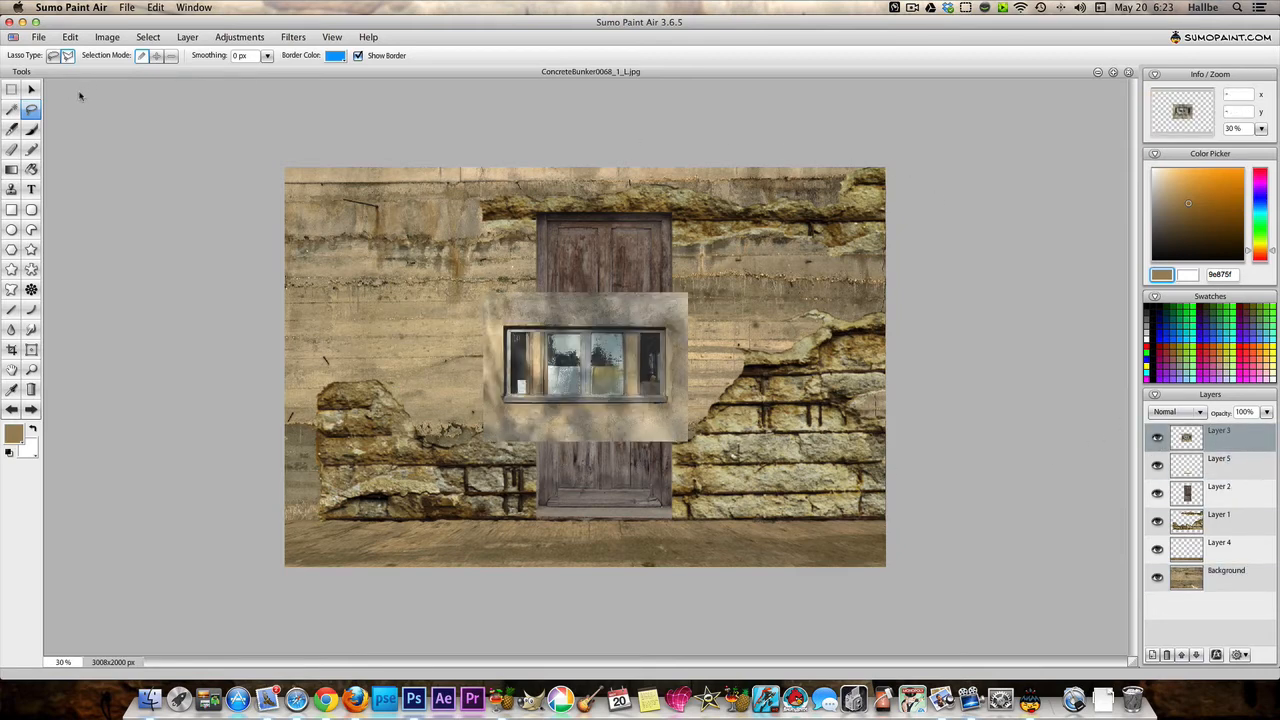
{"action": "left_click", "coordinate": [31, 89]}
{"action": "left_click_drag", "start_coordinate": [560, 316], "coordinate": [378, 274]}
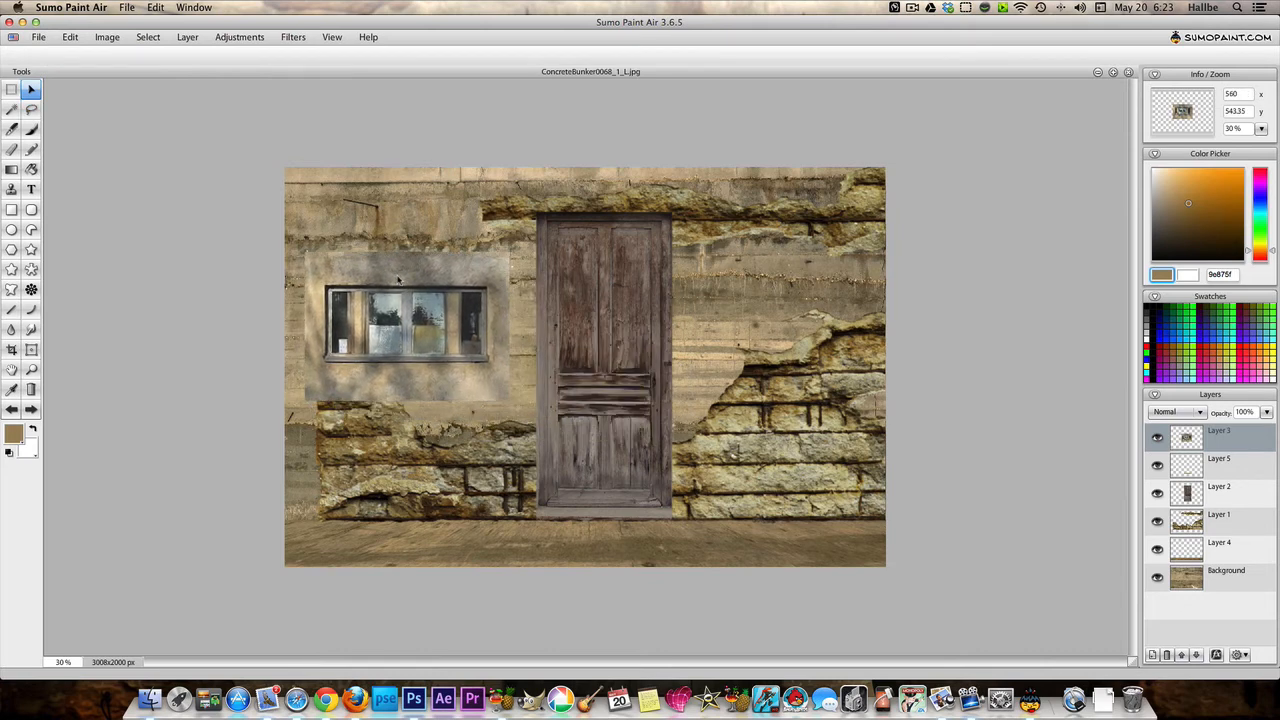
Free-transform the window layer to make it wider and much taller, filling the wall left of the door, and apply the transform.
{"action": "right_click", "coordinate": [449, 283]}
{"action": "left_click", "coordinate": [482, 282]}
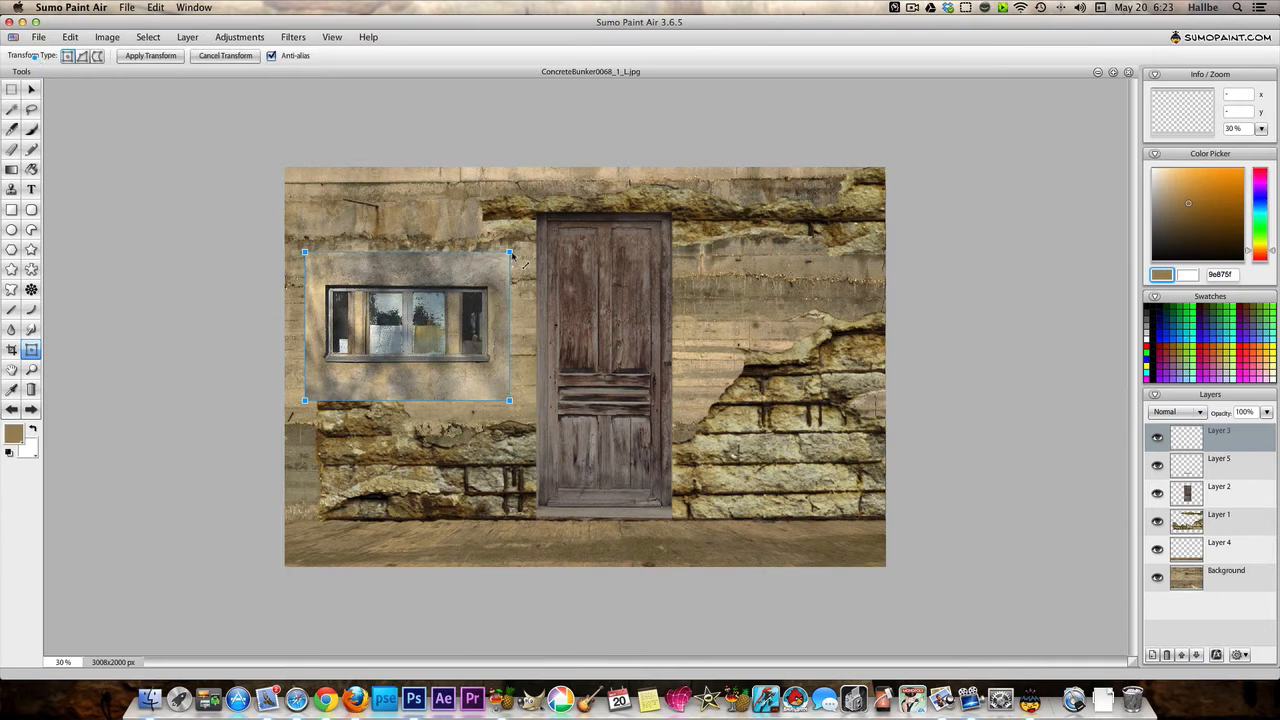
{"action": "left_click_drag", "start_coordinate": [511, 251], "coordinate": [559, 237]}
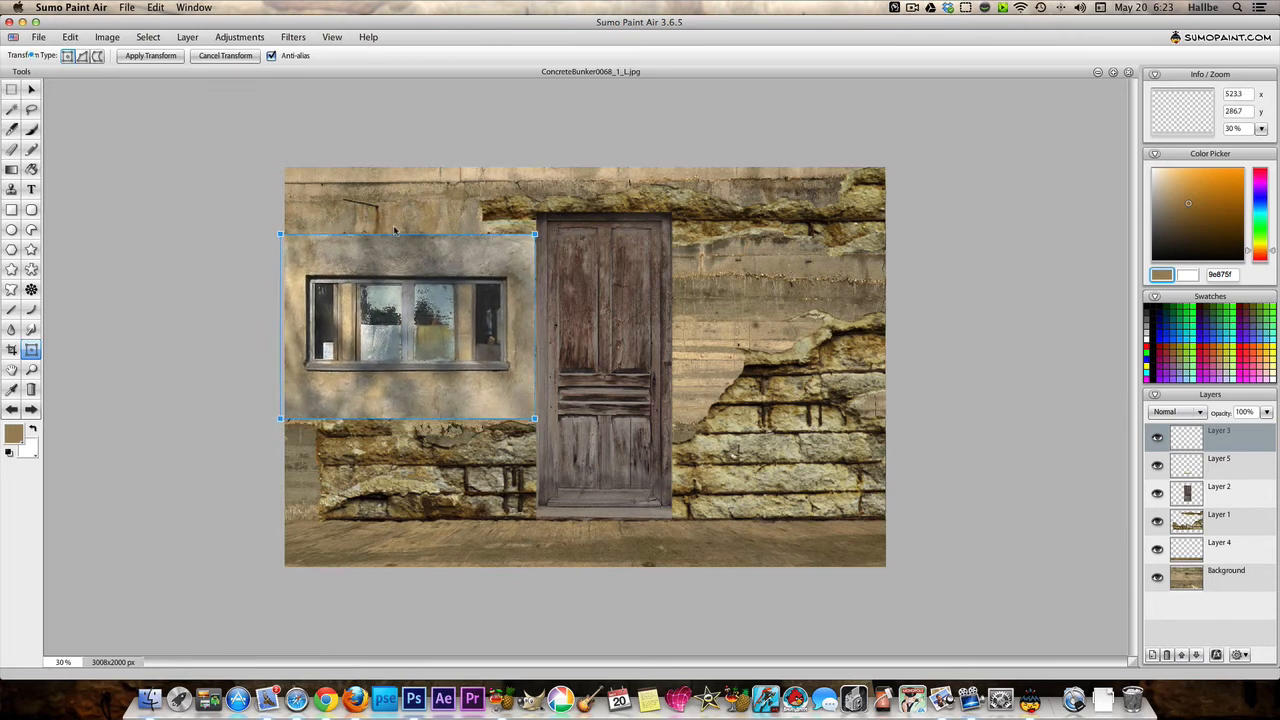
{"action": "left_click_drag", "start_coordinate": [535, 238], "coordinate": [538, 180]}
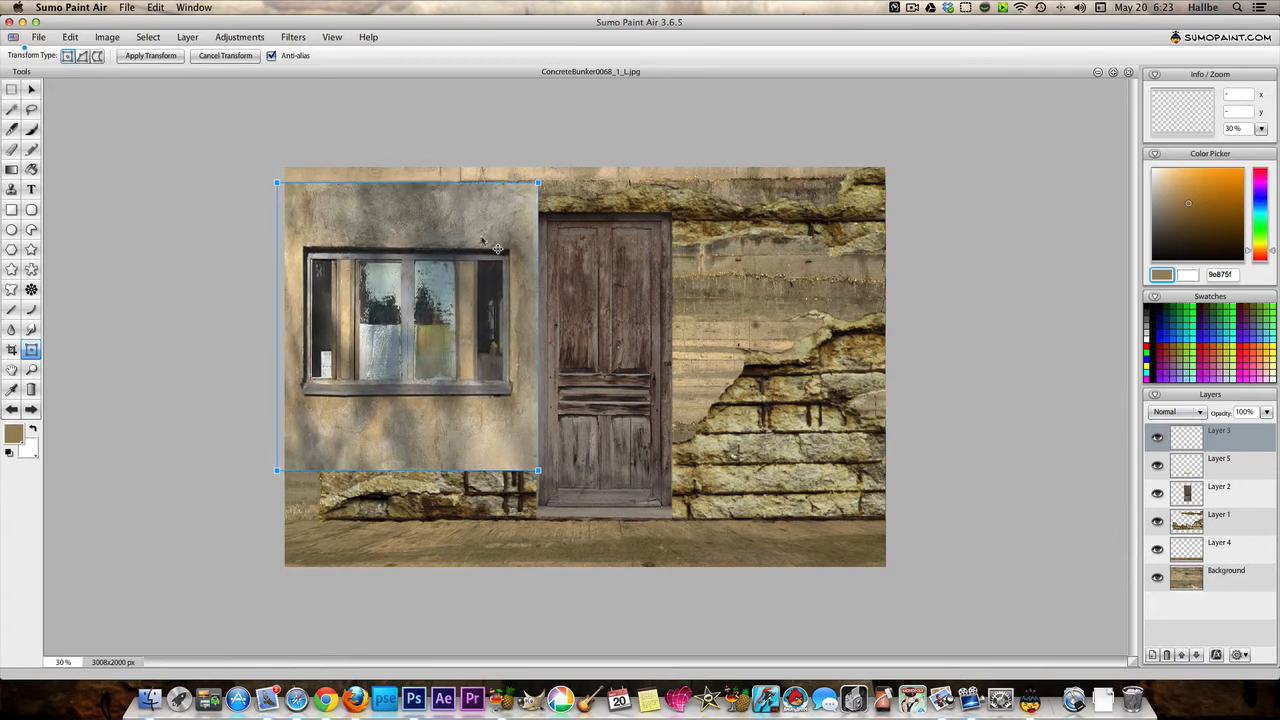
{"action": "left_click_drag", "start_coordinate": [477, 267], "coordinate": [475, 264]}
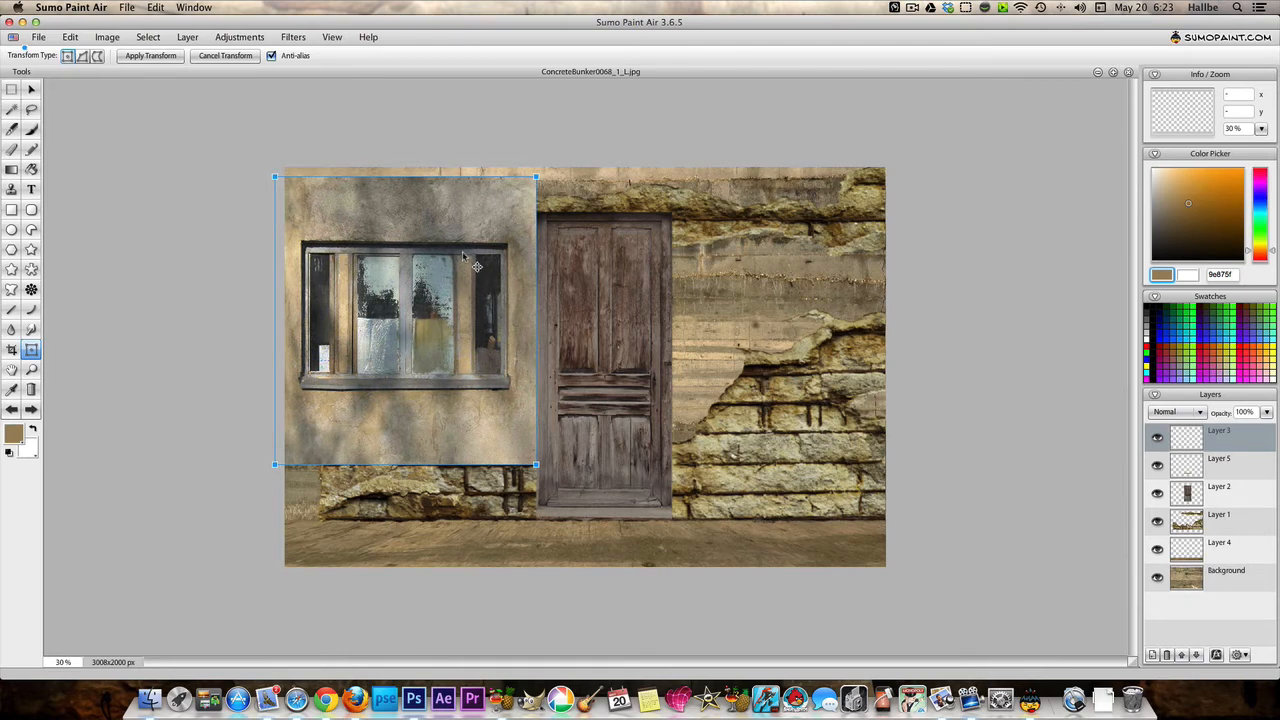
{"action": "key", "text": "Return"}
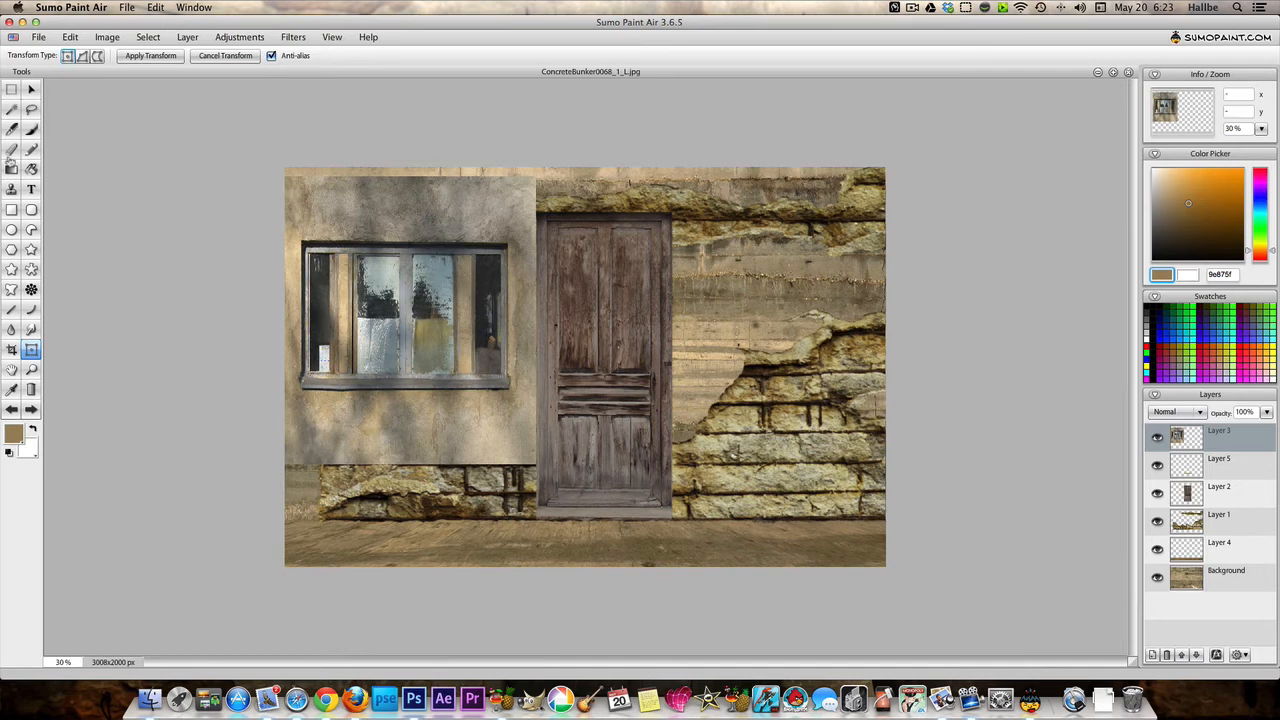
Select a rectangle closely around the window frame on Layer 3, invert the selection, cut the surrounding wall, and deselect.
{"action": "left_click", "coordinate": [11, 89]}
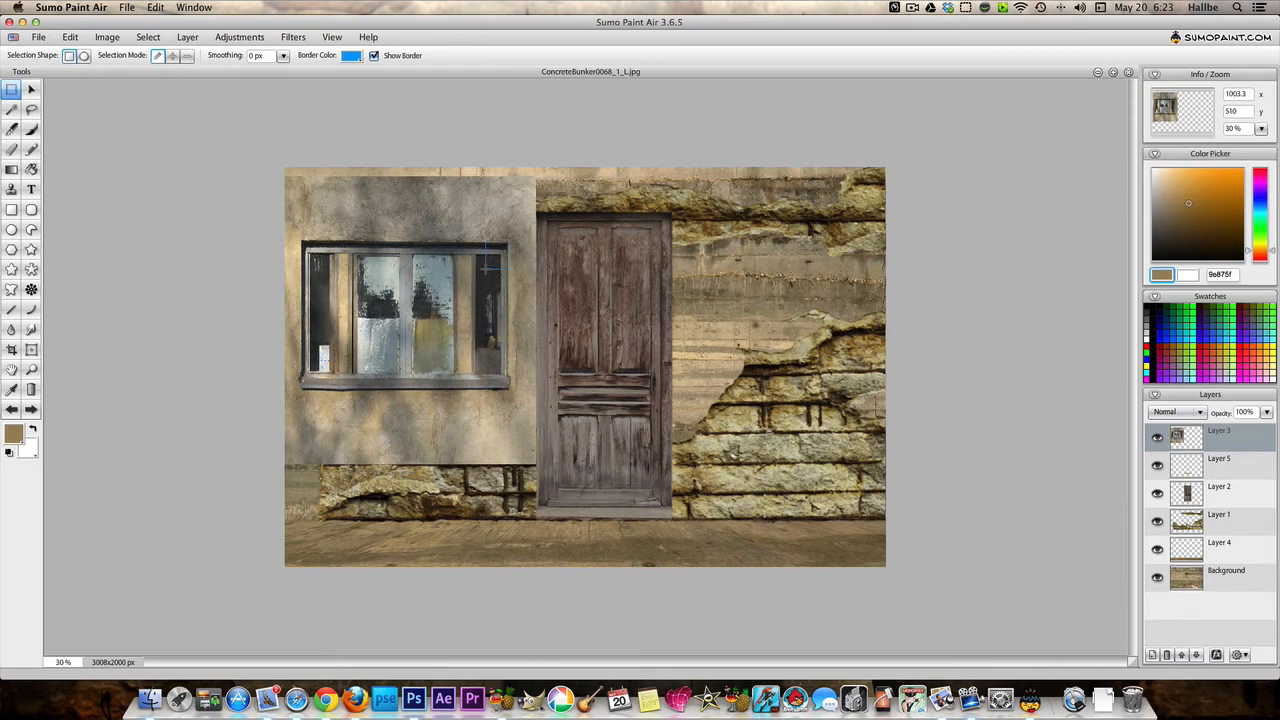
{"action": "left_click_drag", "start_coordinate": [332, 394], "coordinate": [299, 391]}
{"action": "left_click", "coordinate": [11, 409]}
{"action": "left_click_drag", "start_coordinate": [502, 240], "coordinate": [294, 394]}
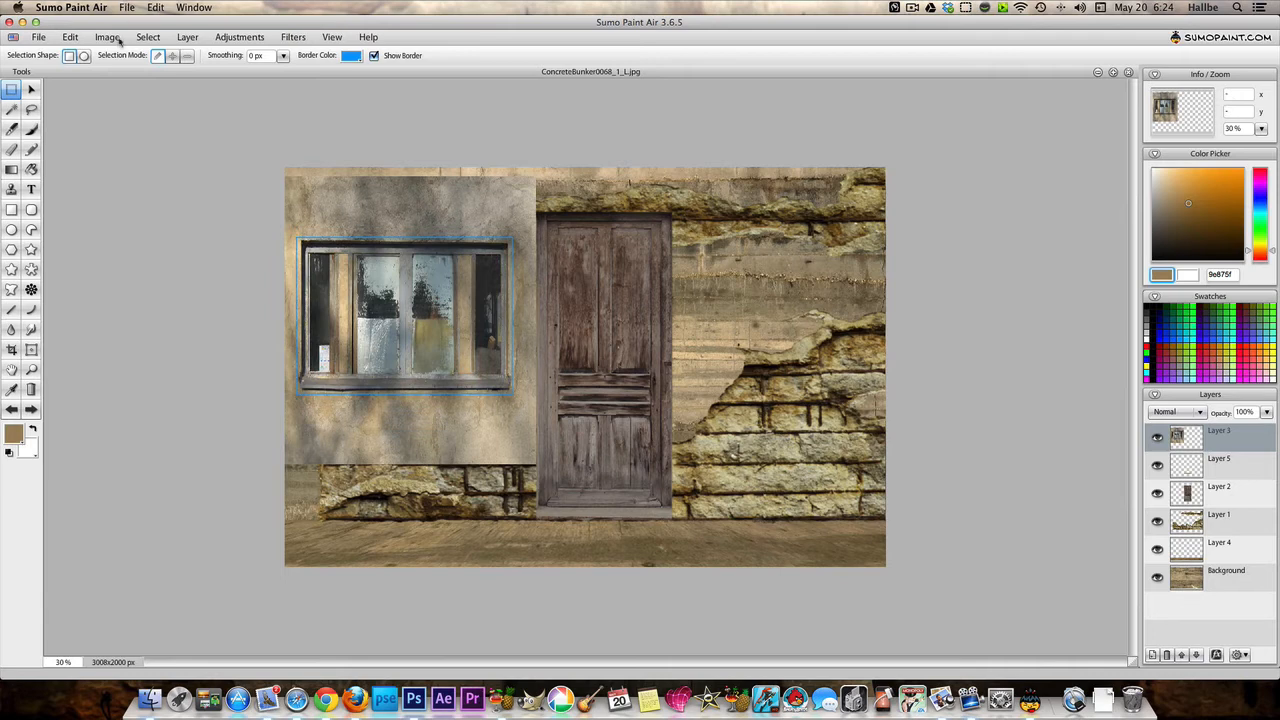
{"action": "left_click", "coordinate": [148, 37]}
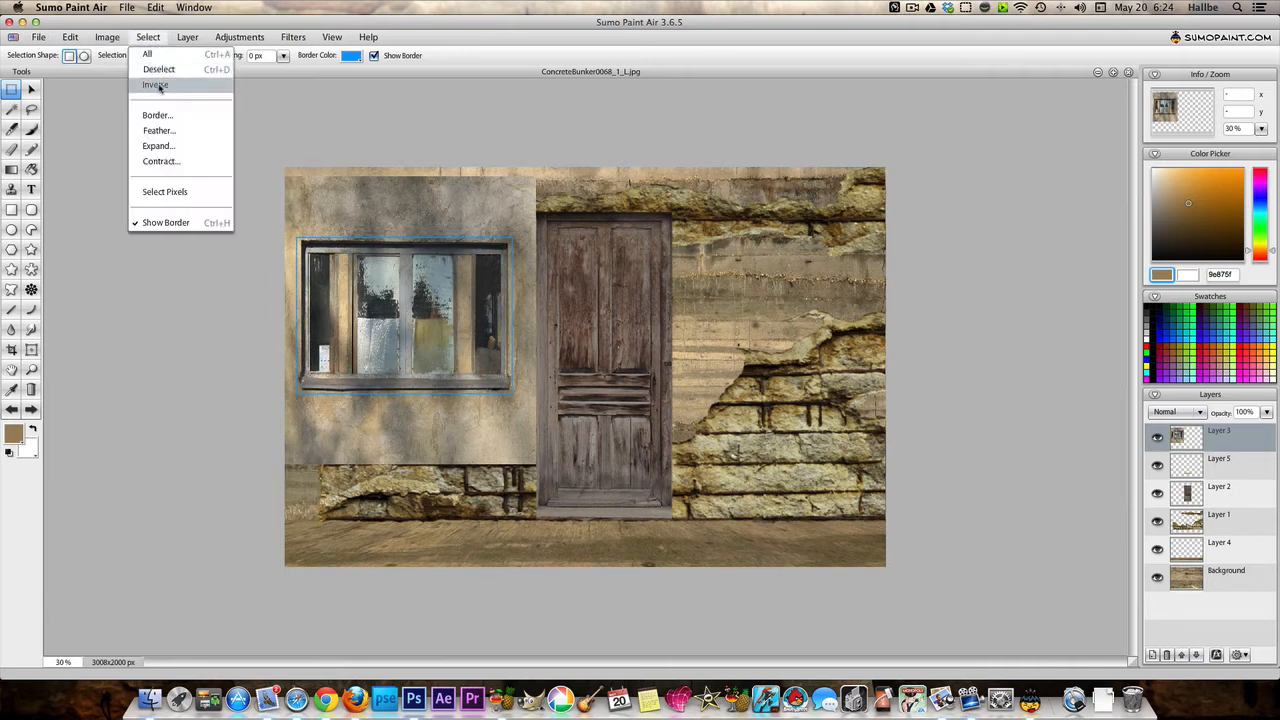
{"action": "left_click", "coordinate": [160, 84]}
{"action": "left_click", "coordinate": [70, 37]}
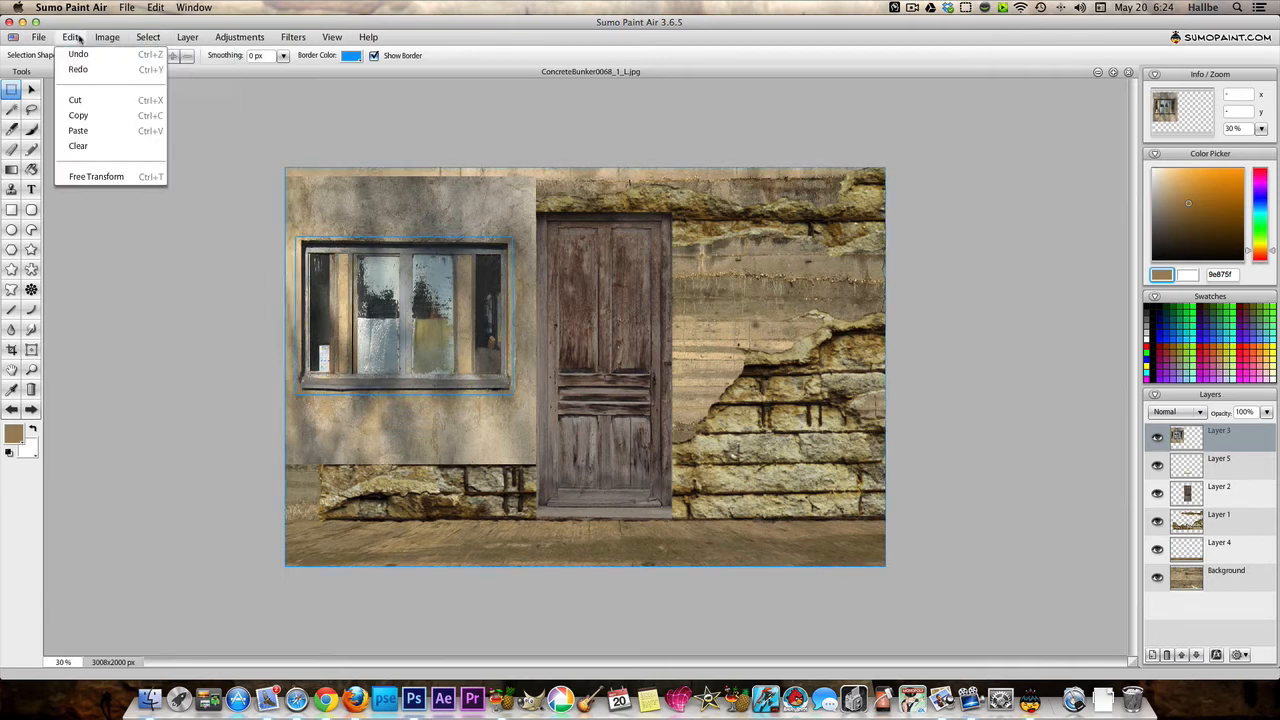
{"action": "left_click", "coordinate": [78, 104]}
{"action": "left_click", "coordinate": [148, 37]}
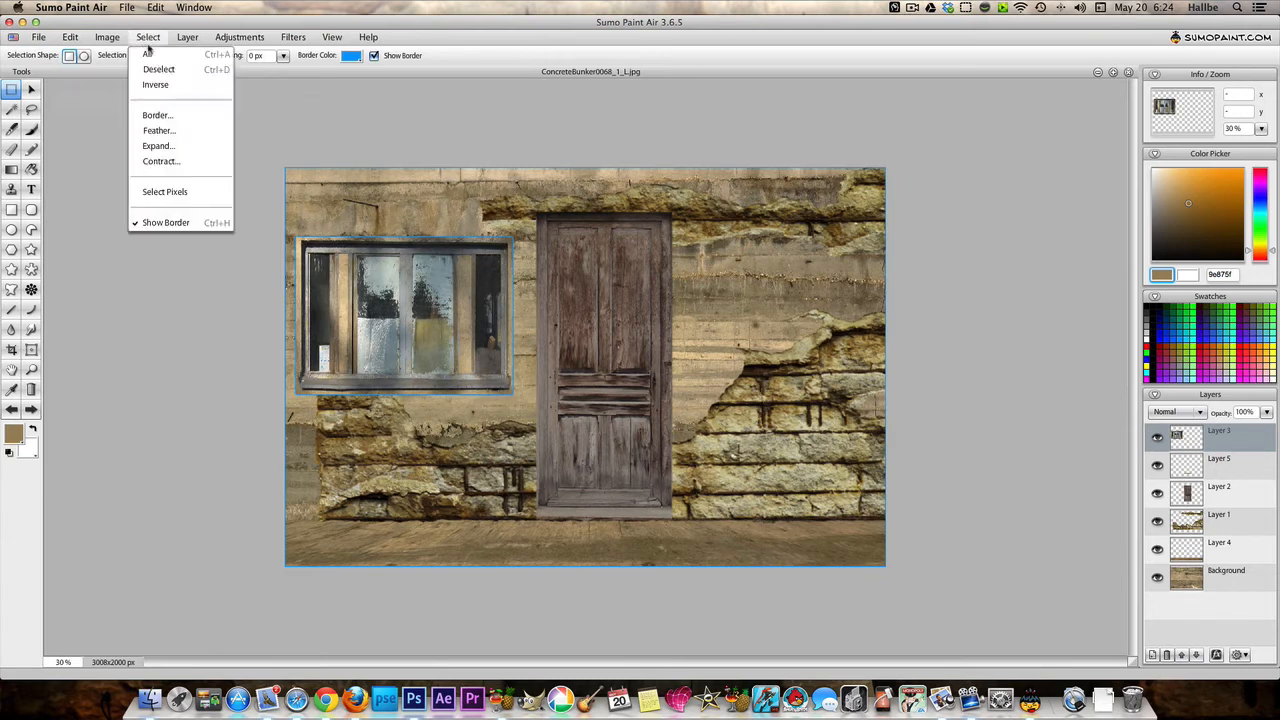
{"action": "left_click", "coordinate": [160, 68]}
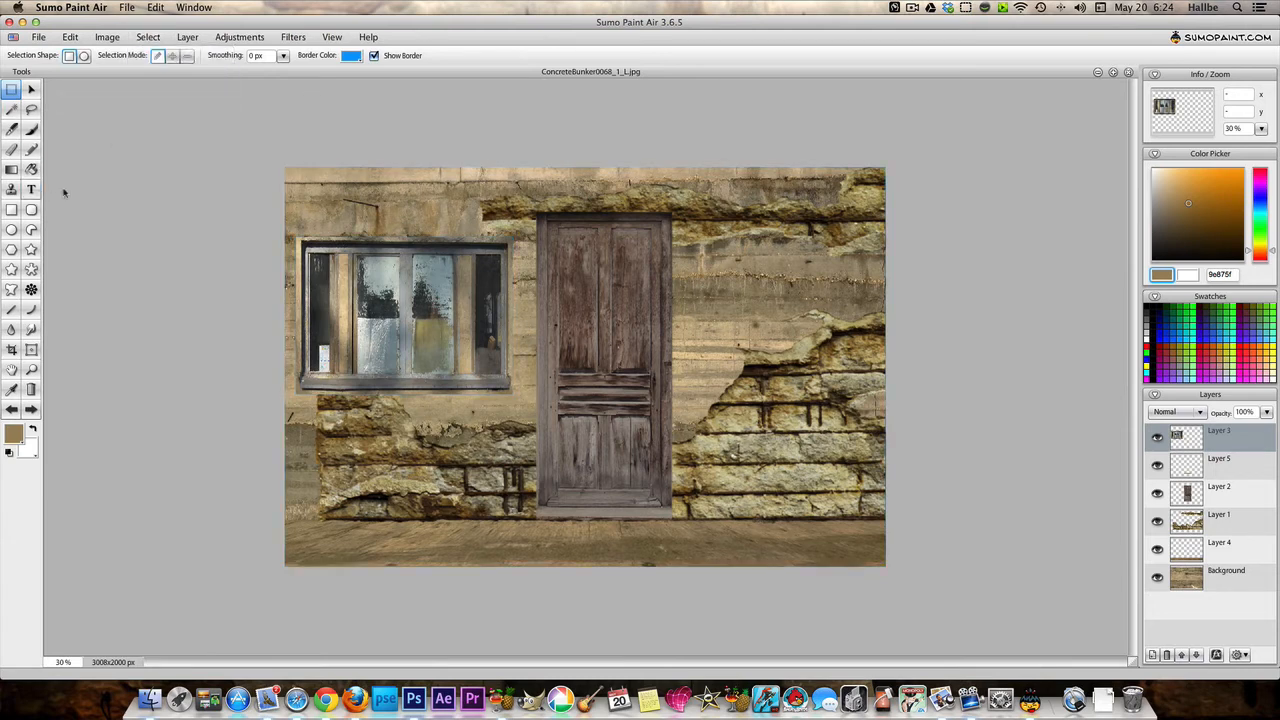
Shift the window slightly closer to the door, free-transform it a little taller, raise it towards the door's top edge, and apply.
{"action": "left_click", "coordinate": [31, 89]}
{"action": "left_click_drag", "start_coordinate": [394, 359], "coordinate": [405, 362]}
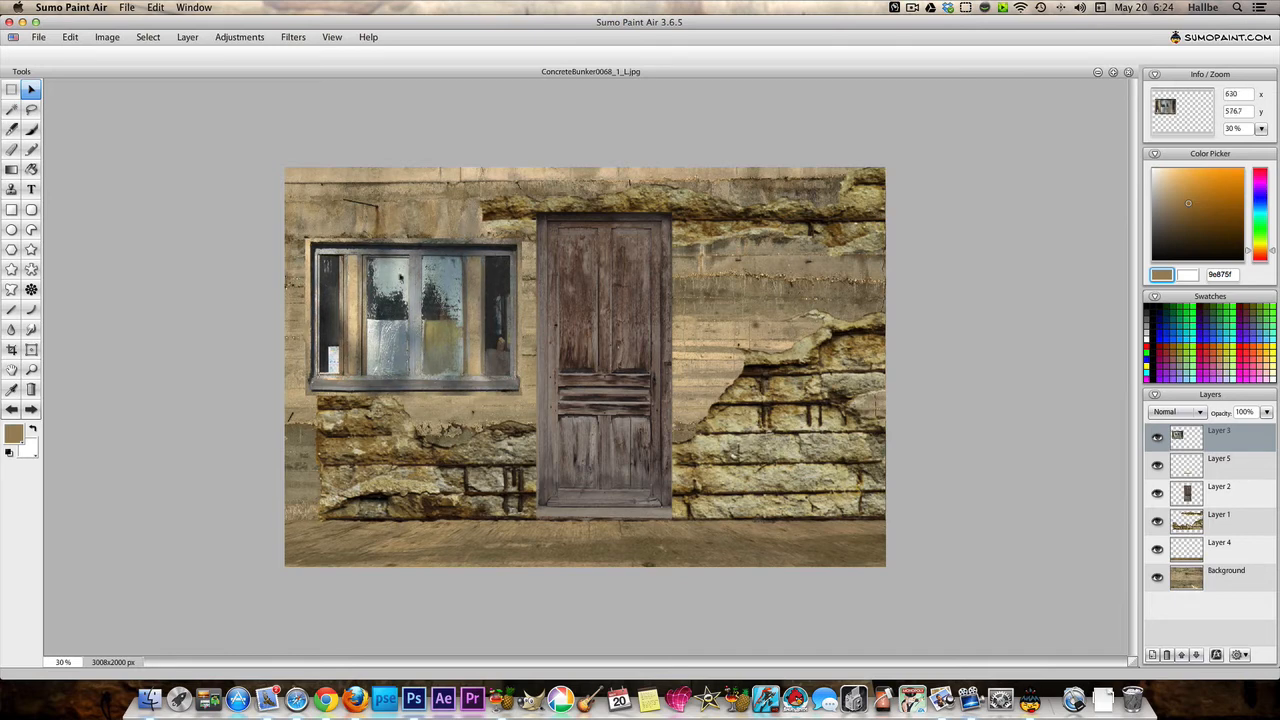
{"action": "right_click", "coordinate": [410, 281]}
{"action": "left_click", "coordinate": [431, 290]}
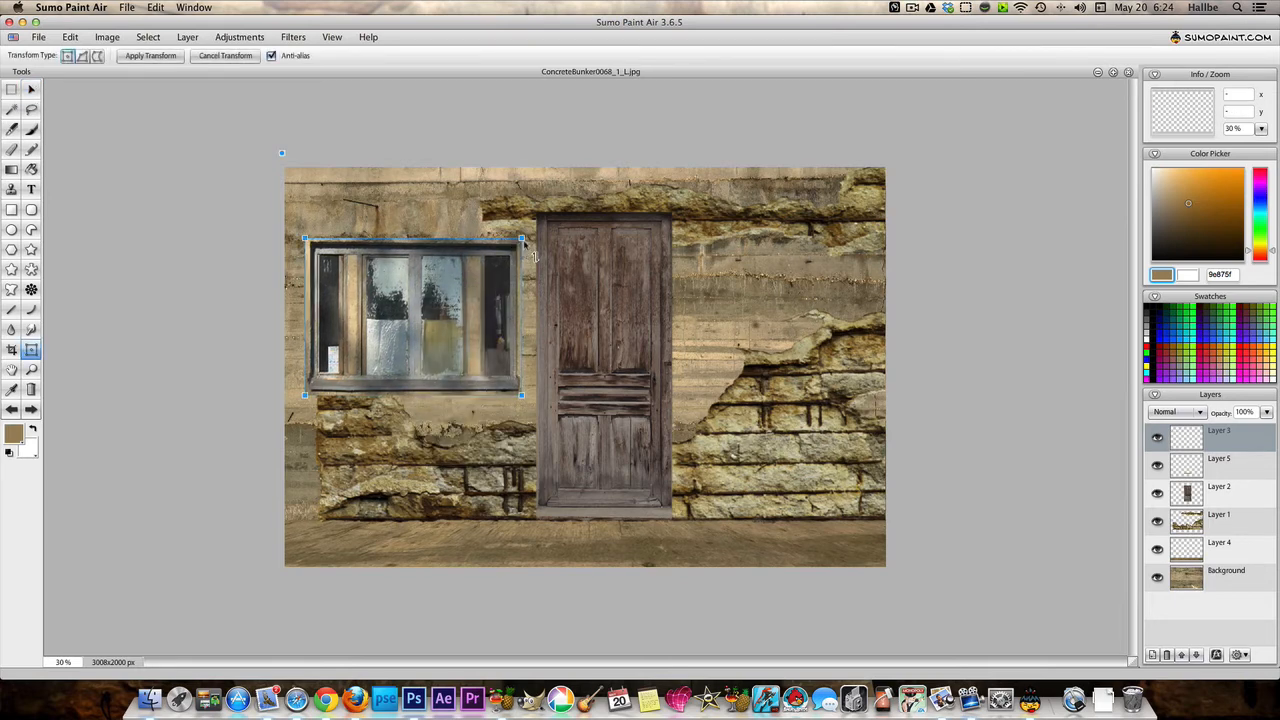
{"action": "left_click_drag", "start_coordinate": [521, 240], "coordinate": [523, 229]}
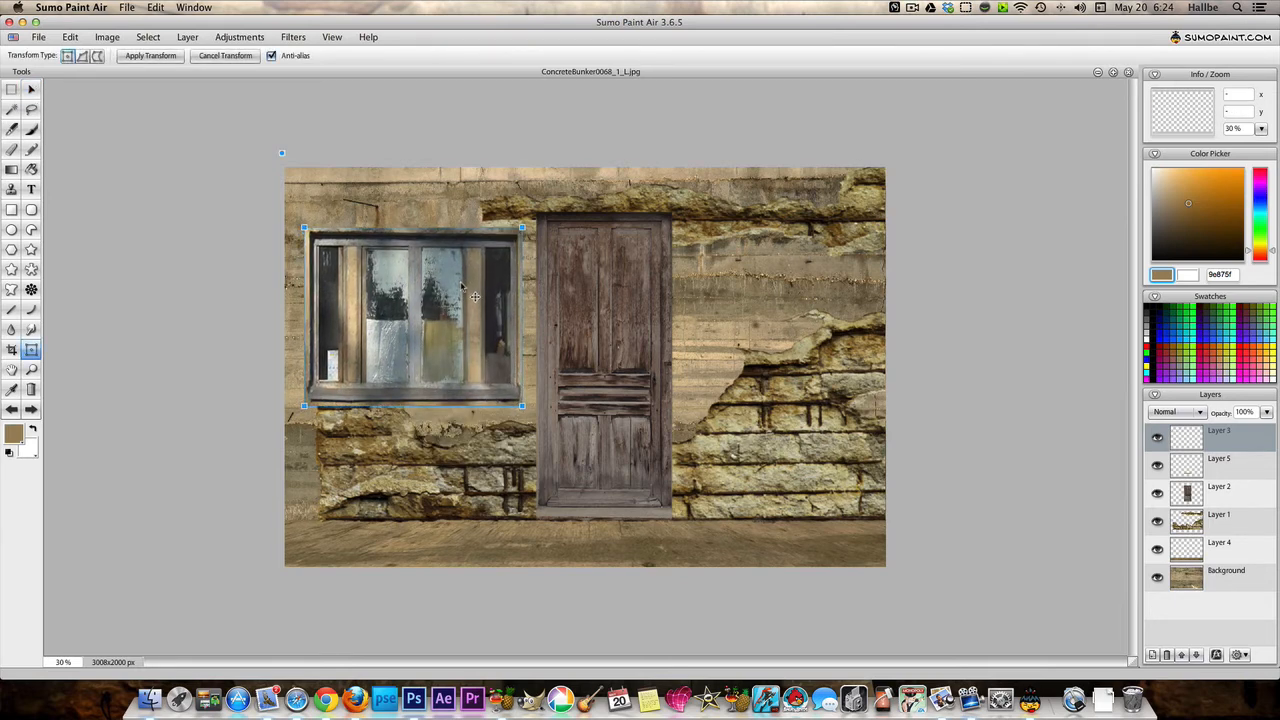
{"action": "left_click_drag", "start_coordinate": [461, 282], "coordinate": [464, 276]}
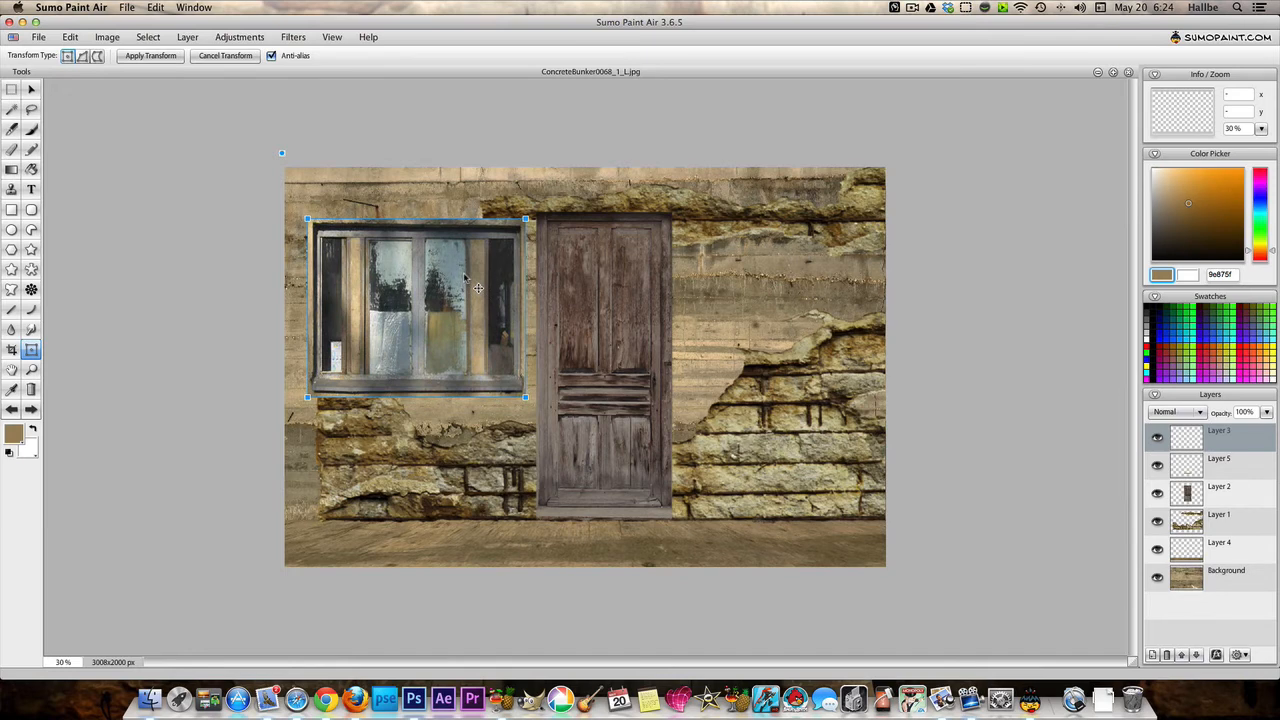
{"action": "key", "text": "Return"}
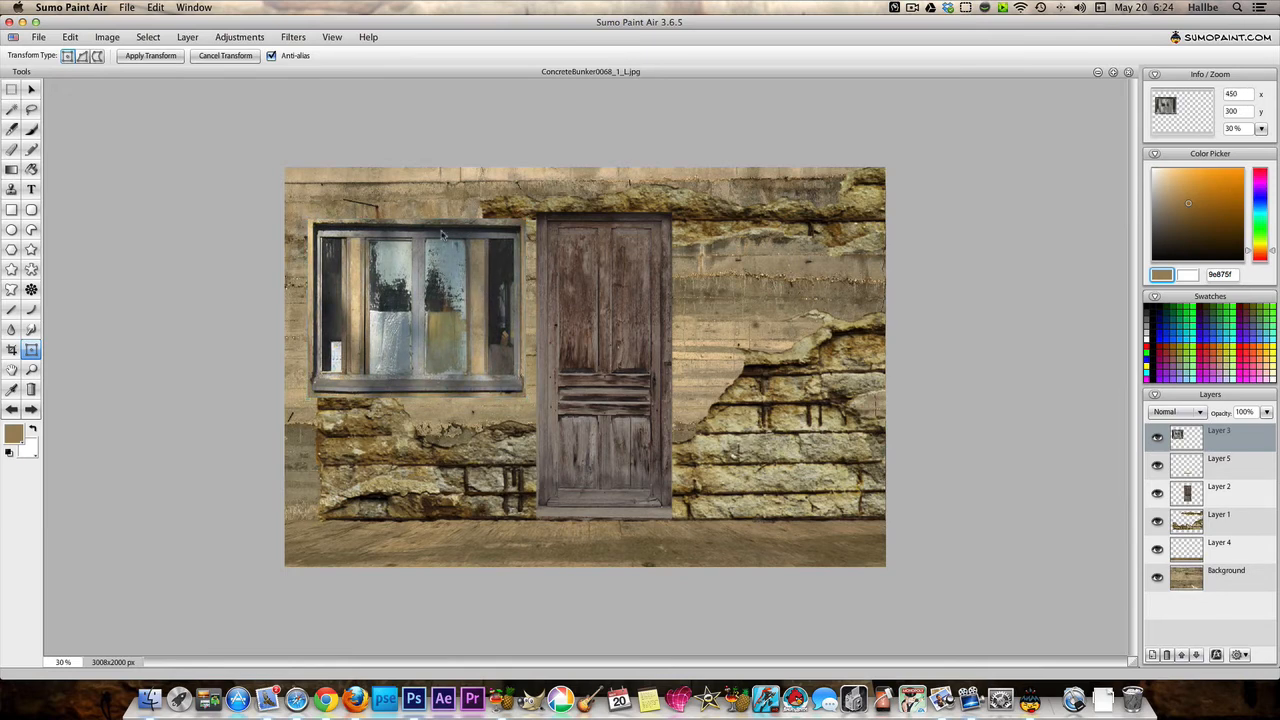
Set the Eraser to 65% flow and 63% opacity for blending the window's edges at close range.
{"action": "left_click", "coordinate": [33, 371]}
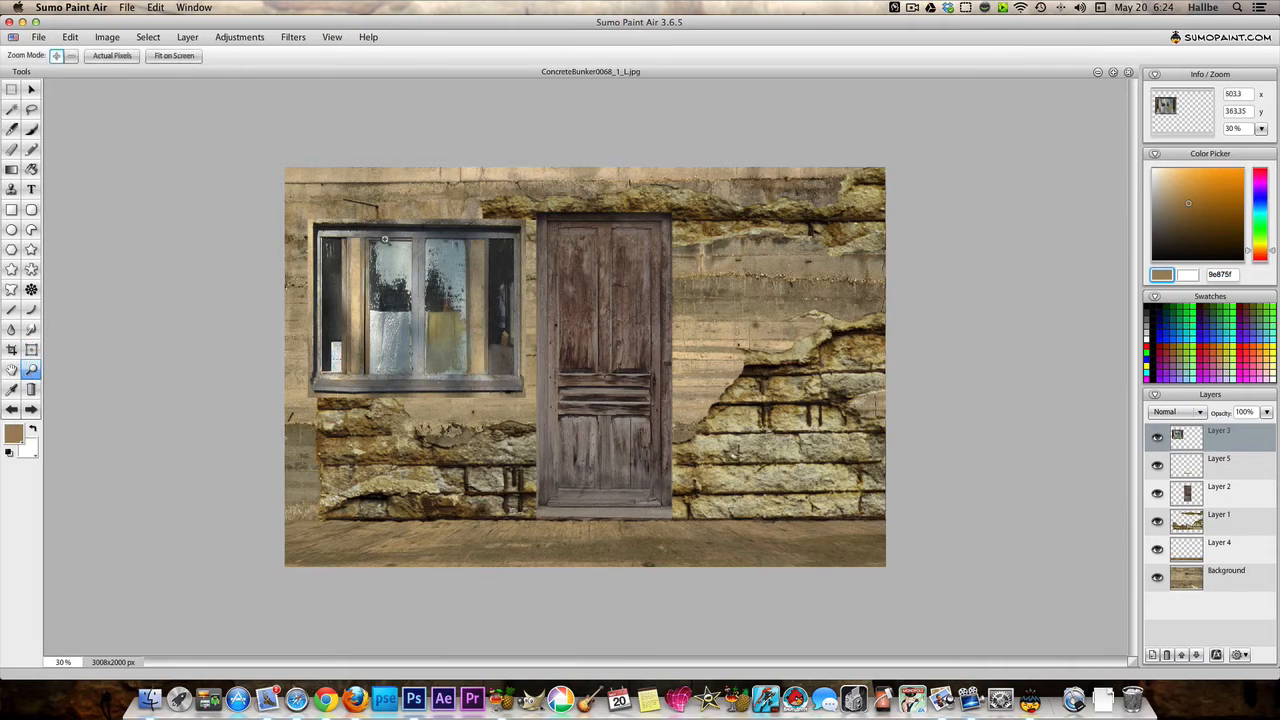
{"action": "left_click", "coordinate": [385, 243]}
{"action": "left_click", "coordinate": [369, 145]}
{"action": "left_click", "coordinate": [290, 166]}
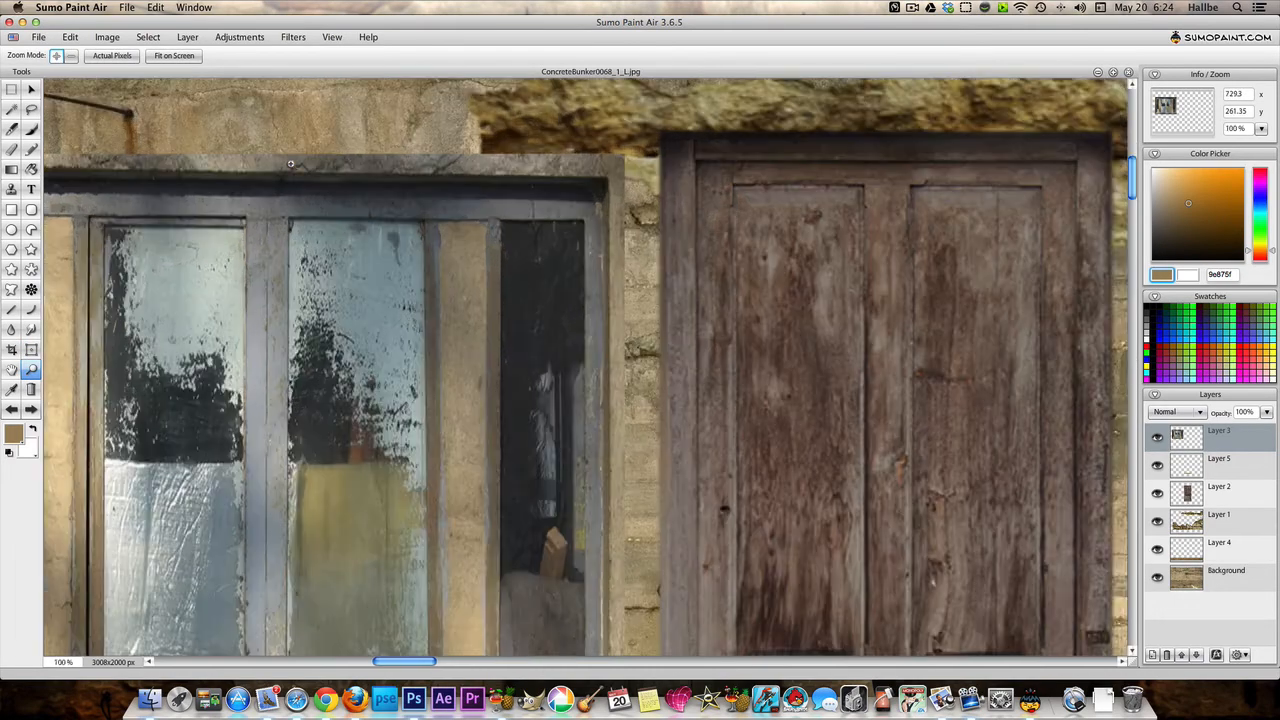
{"action": "left_click", "coordinate": [288, 164]}
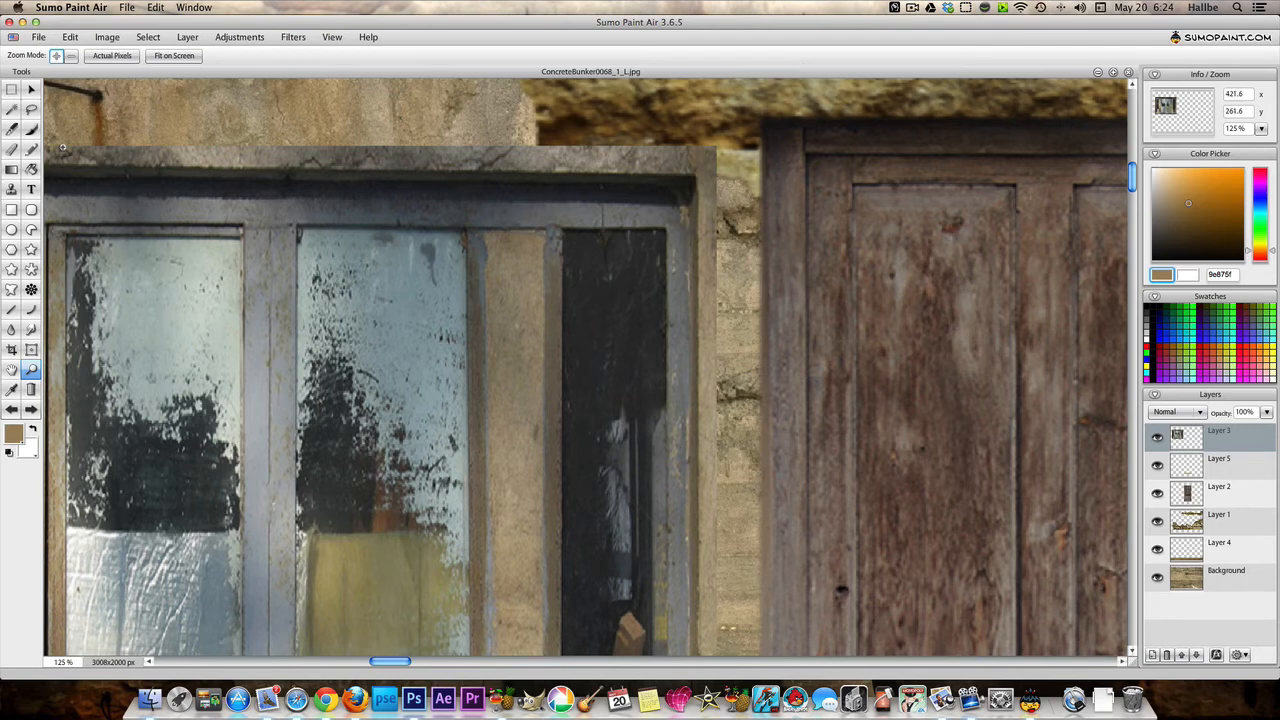
{"action": "left_click", "coordinate": [12, 149]}
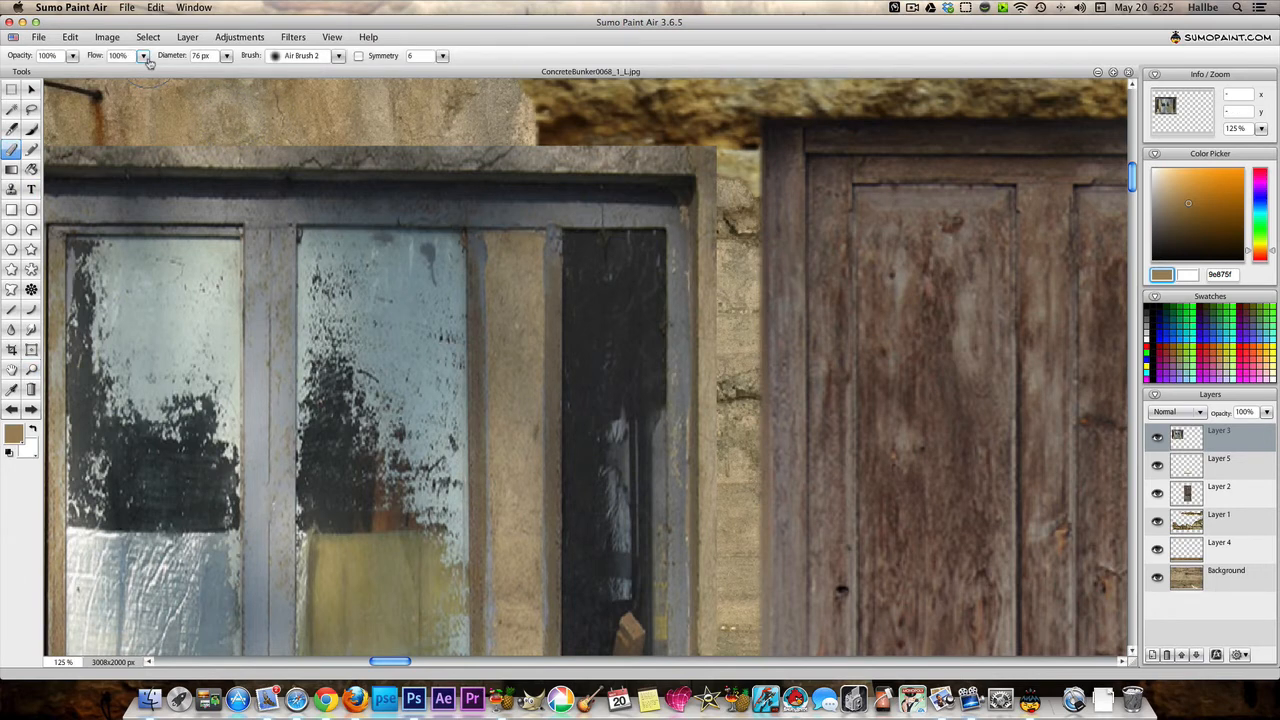
{"action": "left_click", "coordinate": [144, 59]}
{"action": "left_click", "coordinate": [139, 71]}
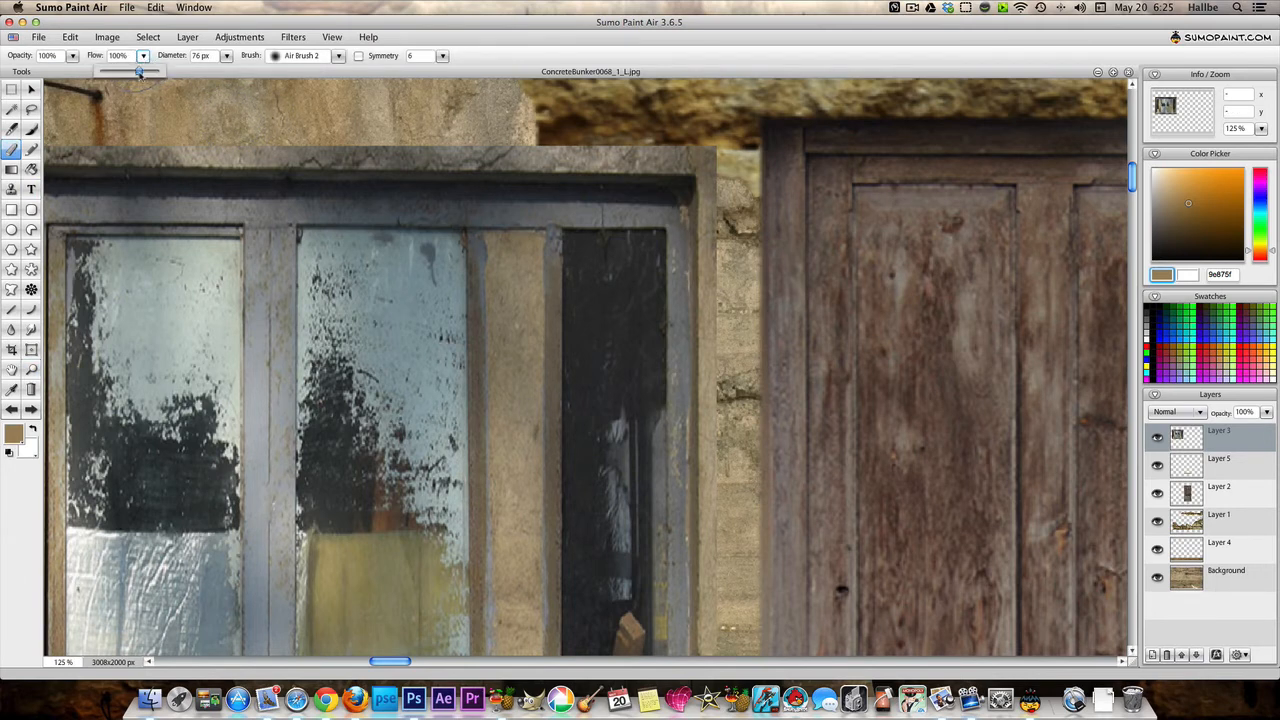
{"action": "left_click", "coordinate": [73, 58]}
{"action": "left_click", "coordinate": [67, 72]}
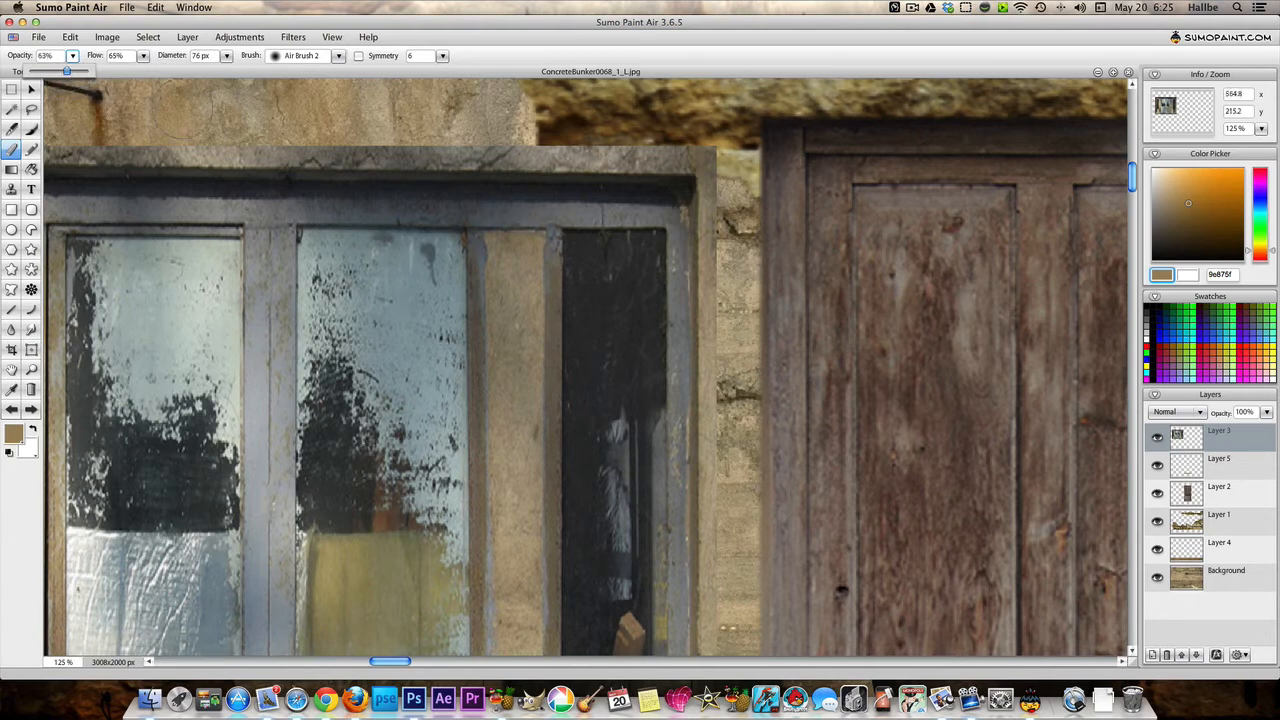
Erase the leftover concrete strip along the window's top edge with the Air Brush 2 eraser at 44 px diameter.
{"action": "left_click_drag", "start_coordinate": [247, 126], "coordinate": [247, 165]}
{"action": "mouse_move", "coordinate": [378, 140]}
{"action": "left_mouse_down"}
{"action": "mouse_move", "coordinate": [410, 143]}
{"action": "mouse_move", "coordinate": [368, 132]}
{"action": "mouse_move", "coordinate": [726, 142]}
{"action": "left_mouse_up"}
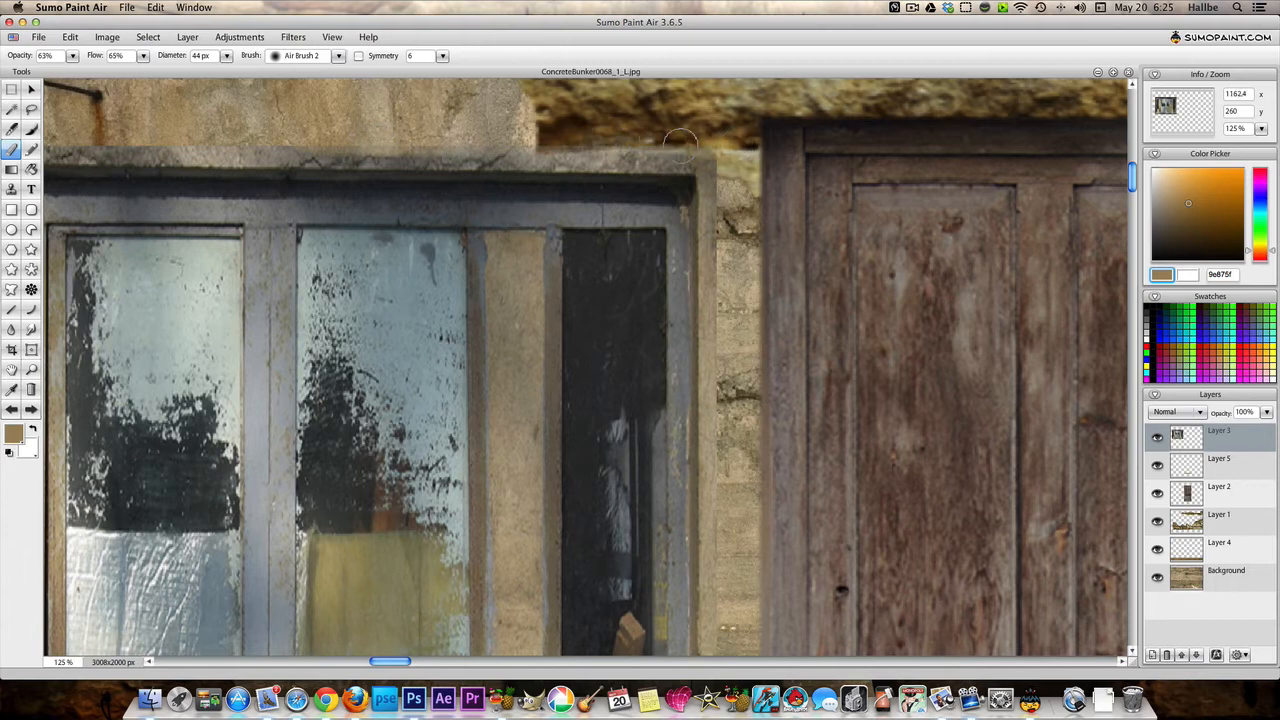
{"action": "mouse_move", "coordinate": [355, 134]}
{"action": "left_mouse_down"}
{"action": "mouse_move", "coordinate": [385, 143]}
{"action": "mouse_move", "coordinate": [741, 148]}
{"action": "mouse_move", "coordinate": [486, 162]}
{"action": "mouse_move", "coordinate": [334, 144]}
{"action": "left_mouse_up"}
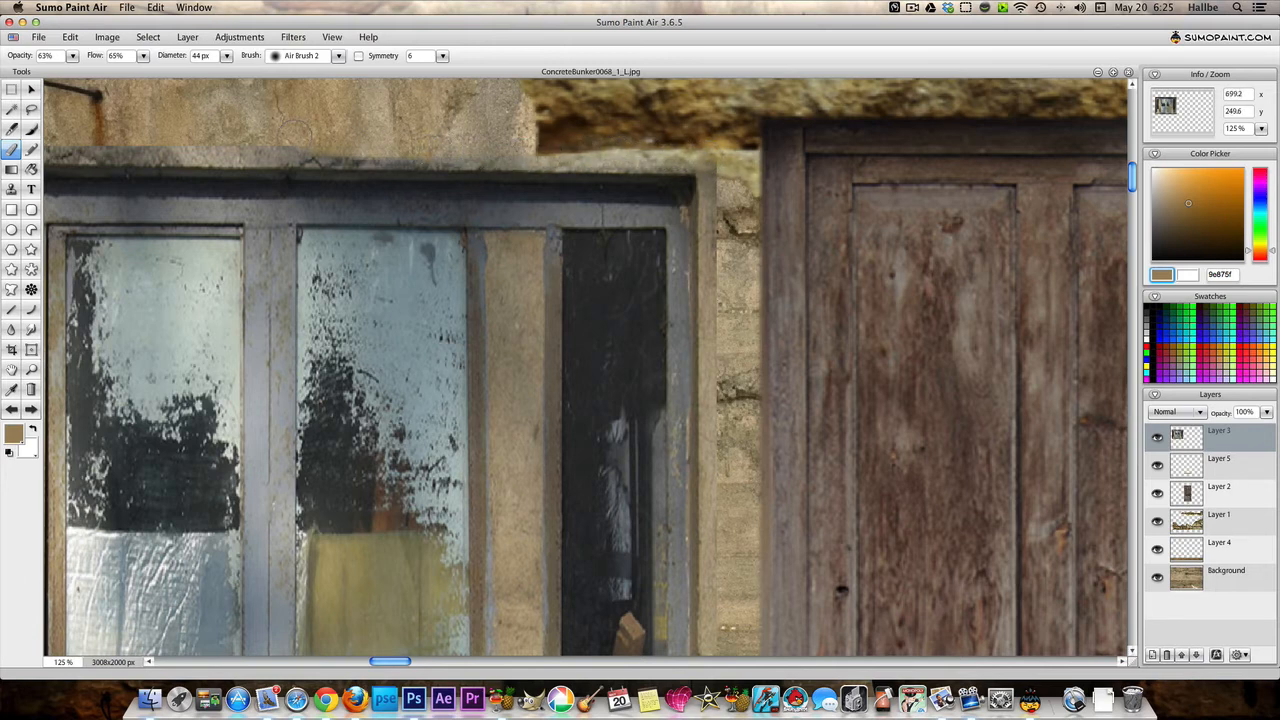
{"action": "left_click_drag", "start_coordinate": [534, 134], "coordinate": [722, 157]}
{"action": "mouse_move", "coordinate": [110, 142]}
{"action": "left_mouse_down"}
{"action": "mouse_move", "coordinate": [453, 152]}
{"action": "mouse_move", "coordinate": [268, 150]}
{"action": "mouse_move", "coordinate": [432, 145]}
{"action": "mouse_move", "coordinate": [348, 147]}
{"action": "left_mouse_up"}
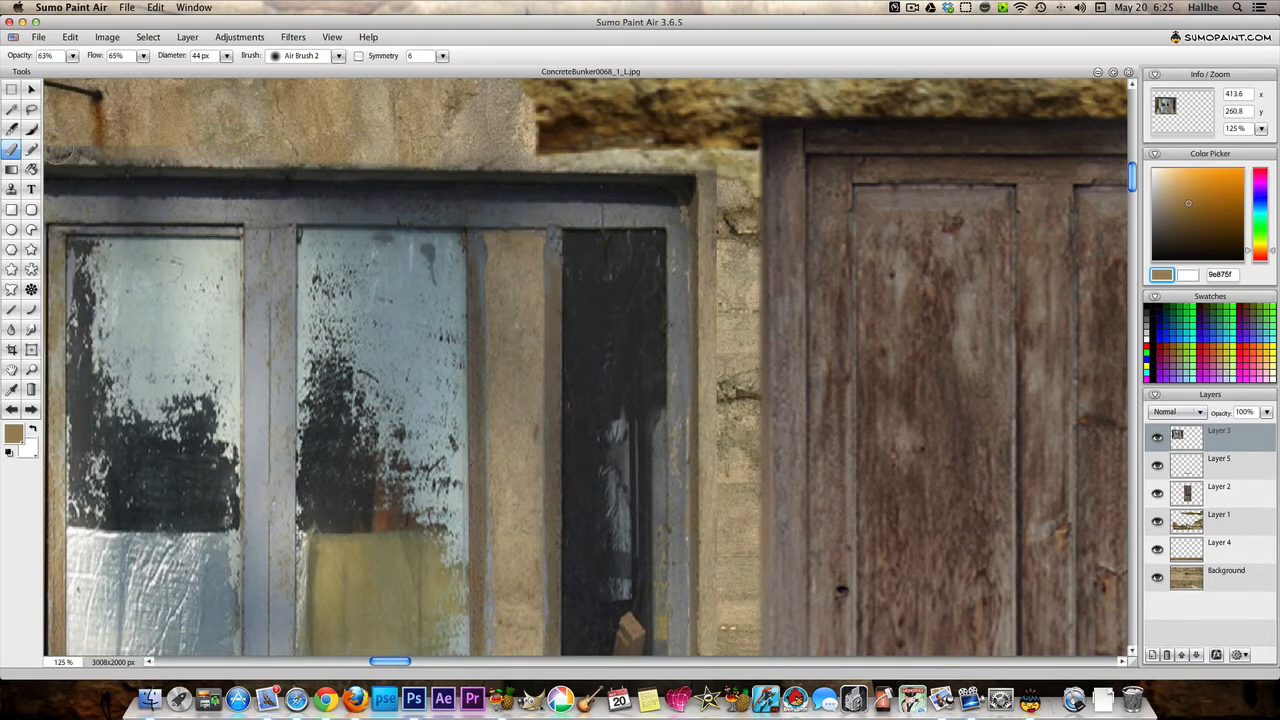
{"action": "left_click_drag", "start_coordinate": [58, 152], "coordinate": [186, 150]}
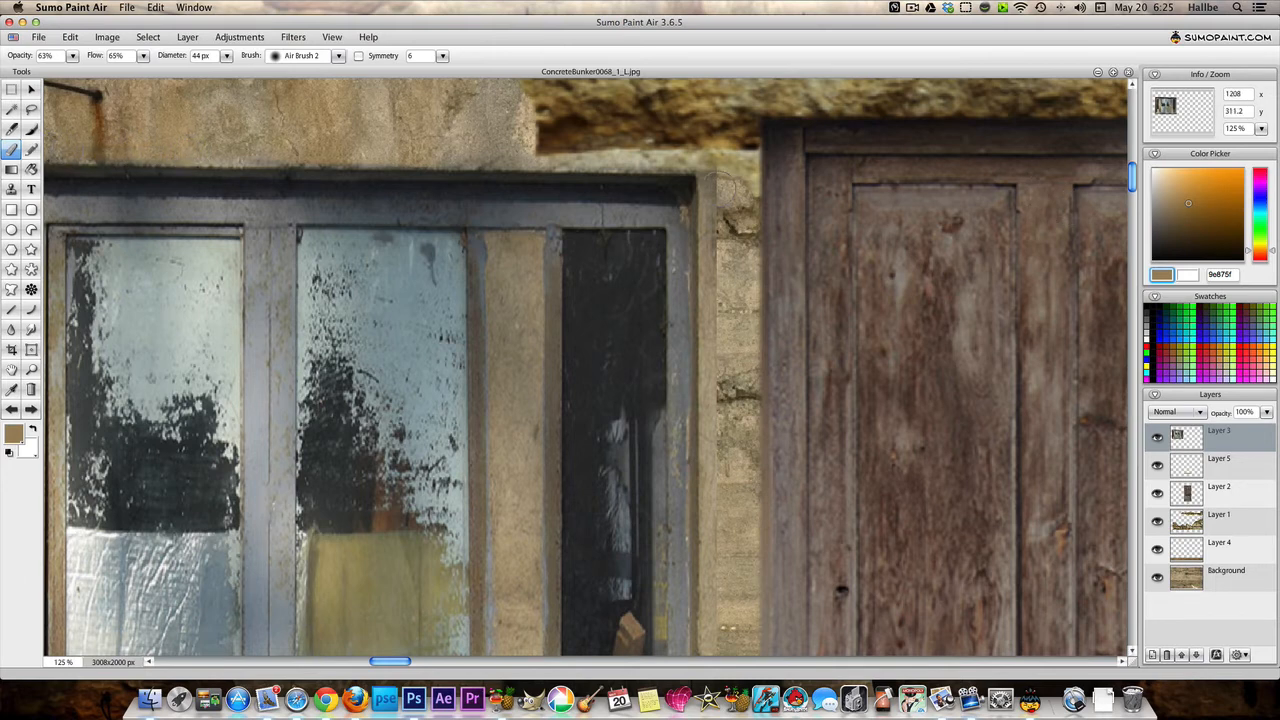
Erase the leftover concrete down the side of the window frame facing the door, following the full edge to the sill.
{"action": "mouse_move", "coordinate": [718, 165]}
{"action": "left_mouse_down"}
{"action": "mouse_move", "coordinate": [706, 214]}
{"action": "mouse_move", "coordinate": [718, 164]}
{"action": "mouse_move", "coordinate": [720, 265]}
{"action": "left_mouse_up"}
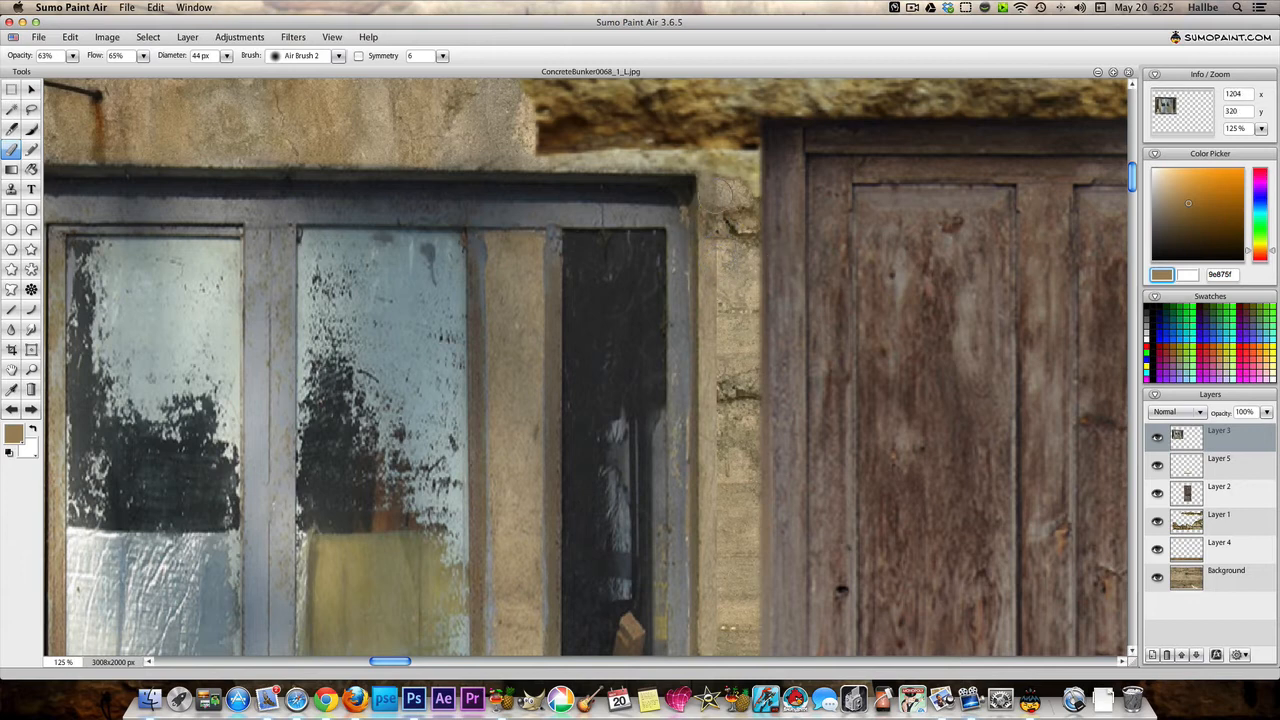
{"action": "left_click_drag", "start_coordinate": [714, 246], "coordinate": [722, 382]}
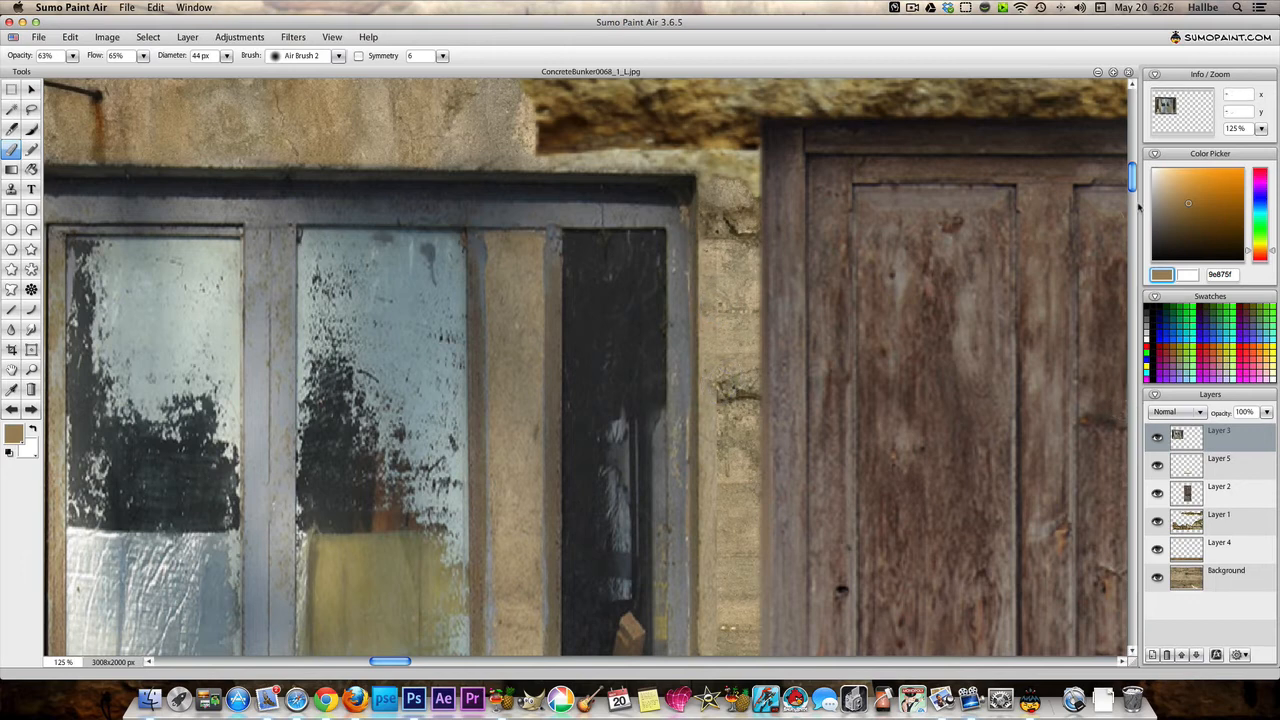
{"action": "left_click_drag", "start_coordinate": [1133, 197], "coordinate": [1132, 240]}
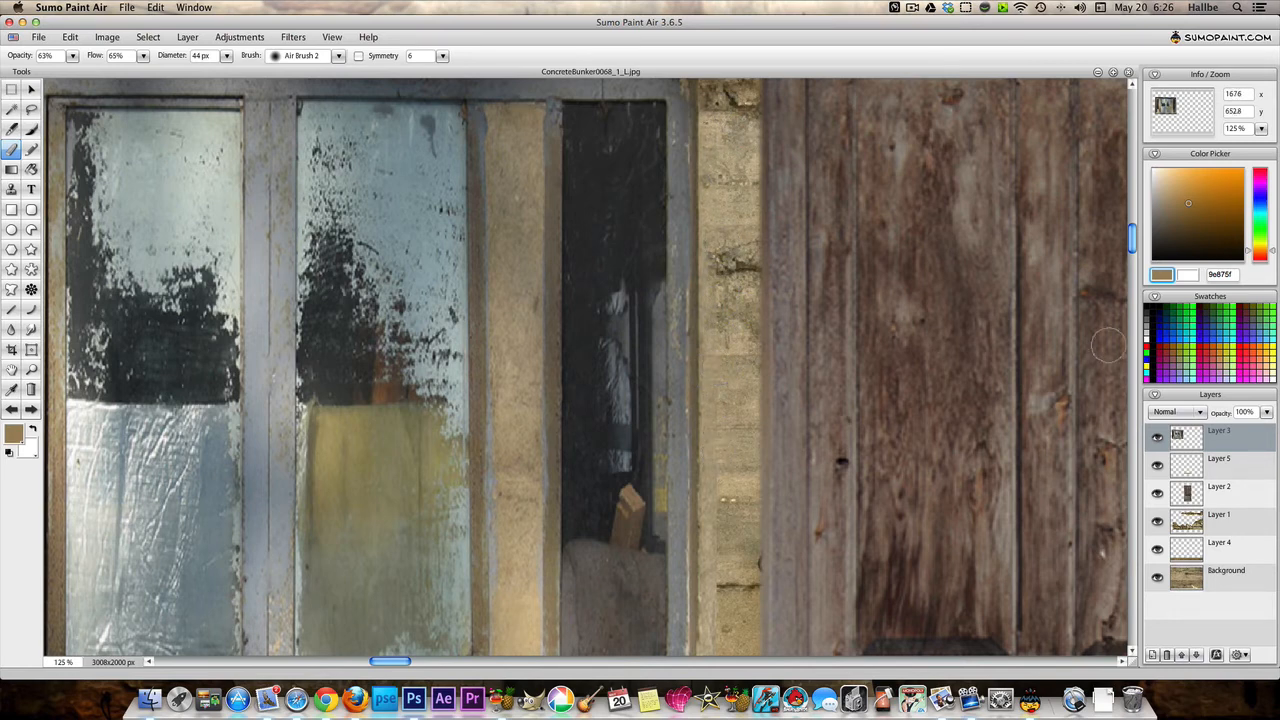
{"action": "left_click_drag", "start_coordinate": [1133, 245], "coordinate": [1131, 300]}
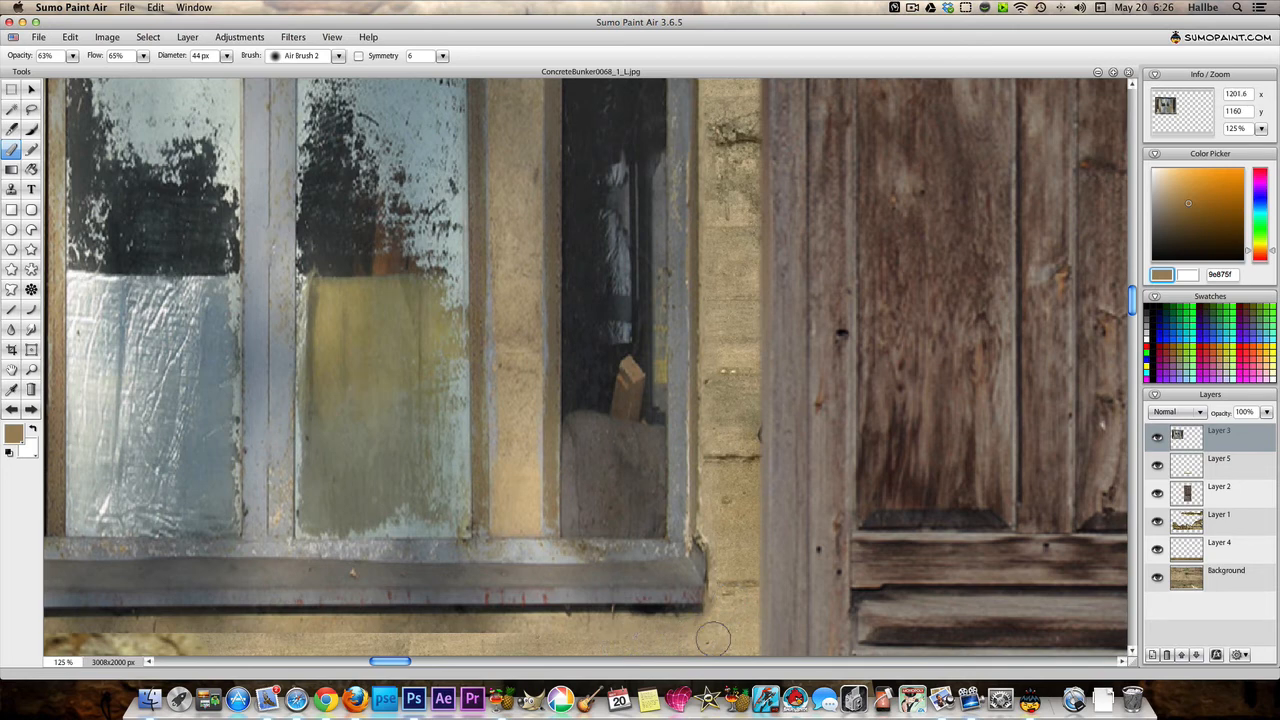
Erase the leftover concrete below the window sill and along the window's left edge up to its upper-left corner.
{"action": "left_click_drag", "start_coordinate": [152, 632], "coordinate": [545, 636]}
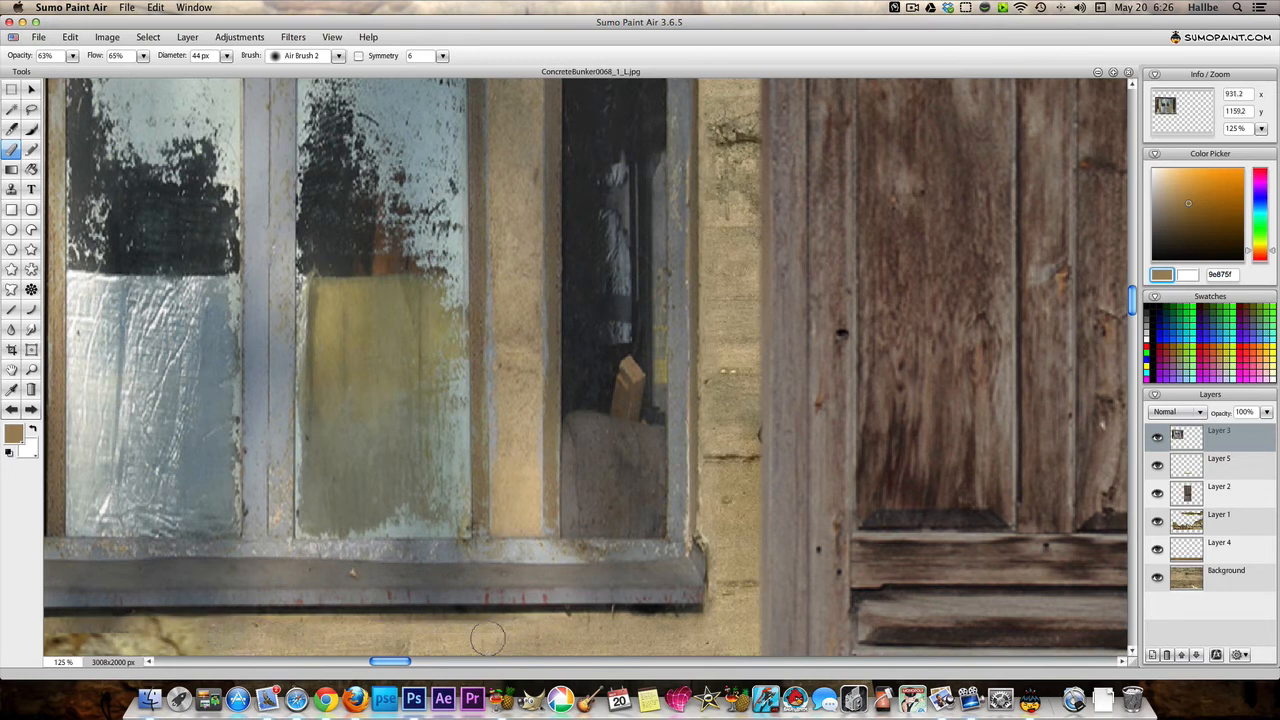
{"action": "left_click_drag", "start_coordinate": [400, 664], "coordinate": [192, 664]}
{"action": "mouse_move", "coordinate": [97, 640]}
{"action": "left_mouse_down"}
{"action": "mouse_move", "coordinate": [421, 637]}
{"action": "mouse_move", "coordinate": [67, 636]}
{"action": "mouse_move", "coordinate": [121, 640]}
{"action": "left_mouse_up"}
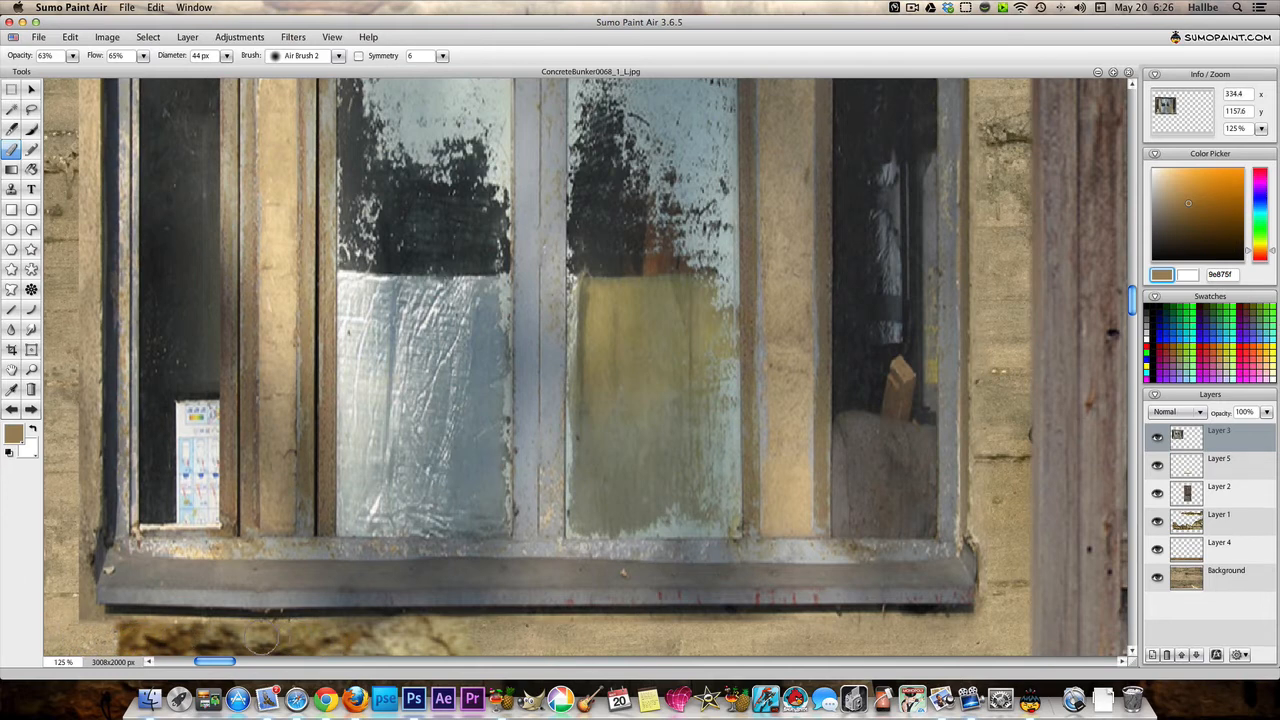
{"action": "mouse_move", "coordinate": [262, 638]}
{"action": "left_mouse_down"}
{"action": "mouse_move", "coordinate": [116, 633]}
{"action": "mouse_move", "coordinate": [226, 636]}
{"action": "left_mouse_up"}
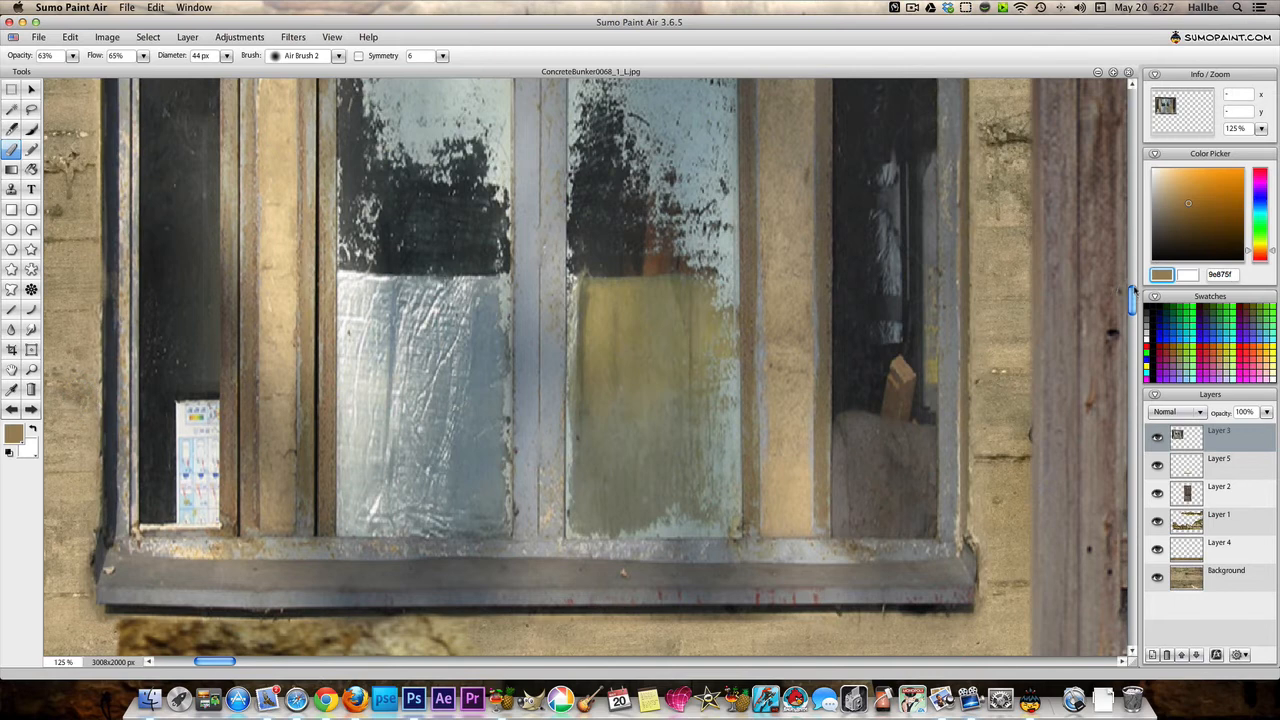
{"action": "left_click_drag", "start_coordinate": [1134, 291], "coordinate": [1135, 184]}
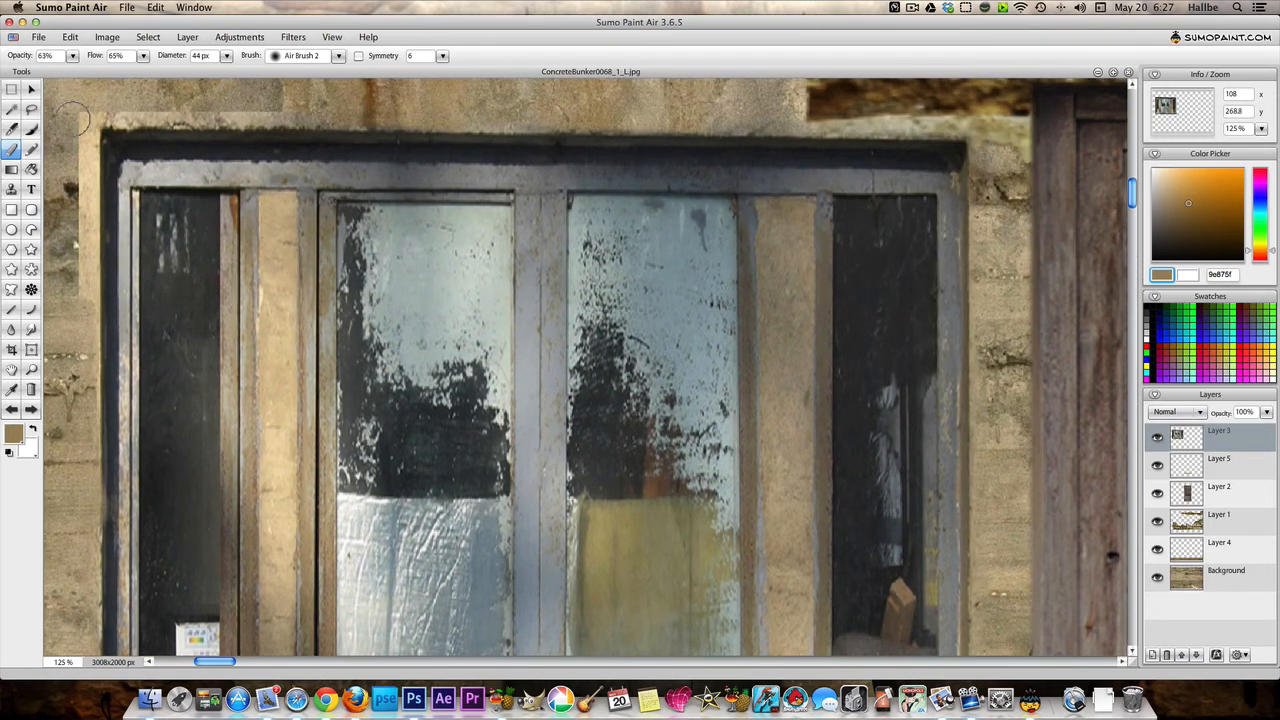
{"action": "mouse_move", "coordinate": [74, 118]}
{"action": "left_mouse_down"}
{"action": "mouse_move", "coordinate": [71, 181]}
{"action": "mouse_move", "coordinate": [71, 112]}
{"action": "mouse_move", "coordinate": [64, 258]}
{"action": "mouse_move", "coordinate": [70, 290]}
{"action": "mouse_move", "coordinate": [70, 243]}
{"action": "mouse_move", "coordinate": [79, 292]}
{"action": "mouse_move", "coordinate": [86, 123]}
{"action": "left_mouse_up"}
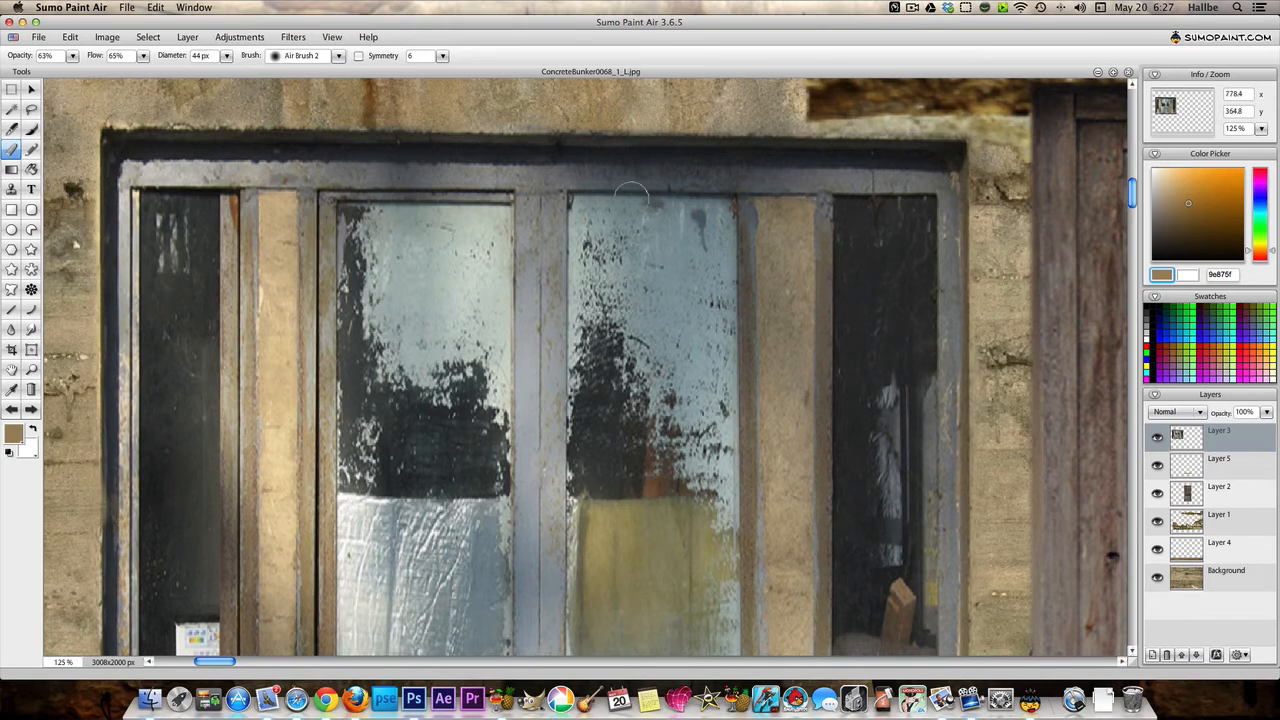
Add an Inner Shadow effect to the door layer, Layer 2, with the whole image in view at 30% zoom.
{"action": "left_click_drag", "start_coordinate": [1249, 131], "coordinate": [1196, 127]}
{"action": "type", "text": "30"}
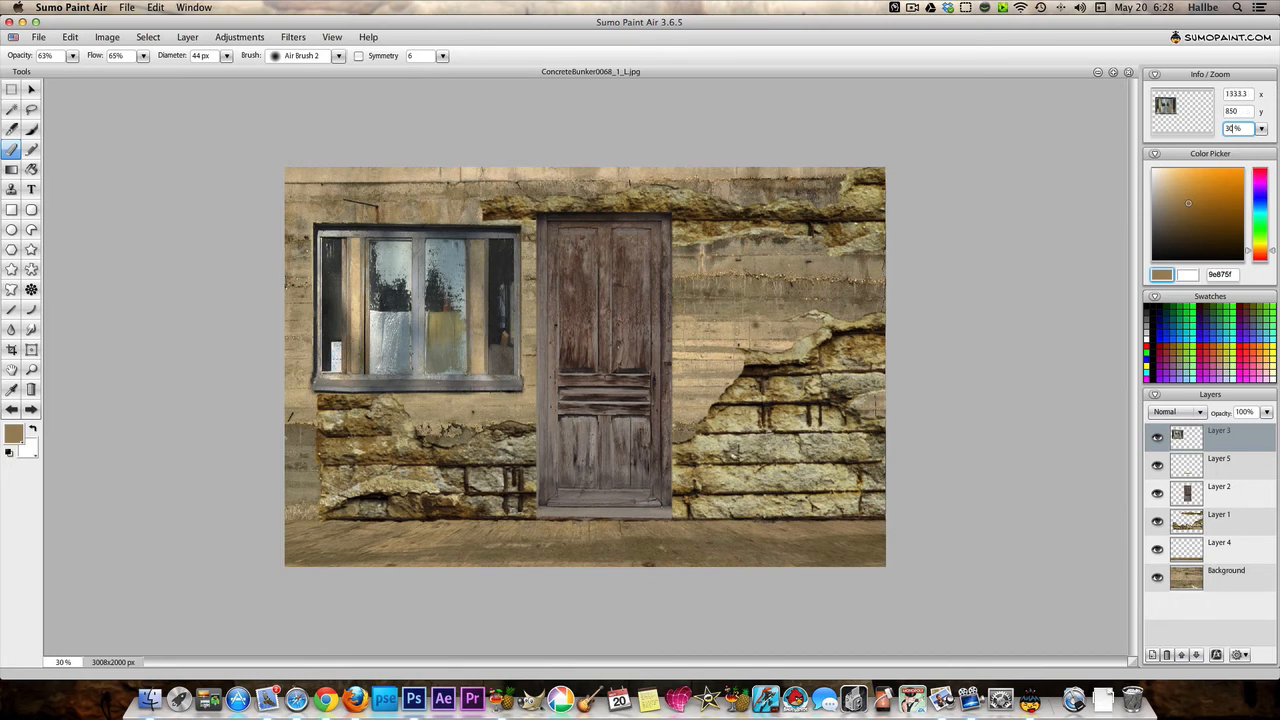
{"action": "left_click", "coordinate": [1182, 488]}
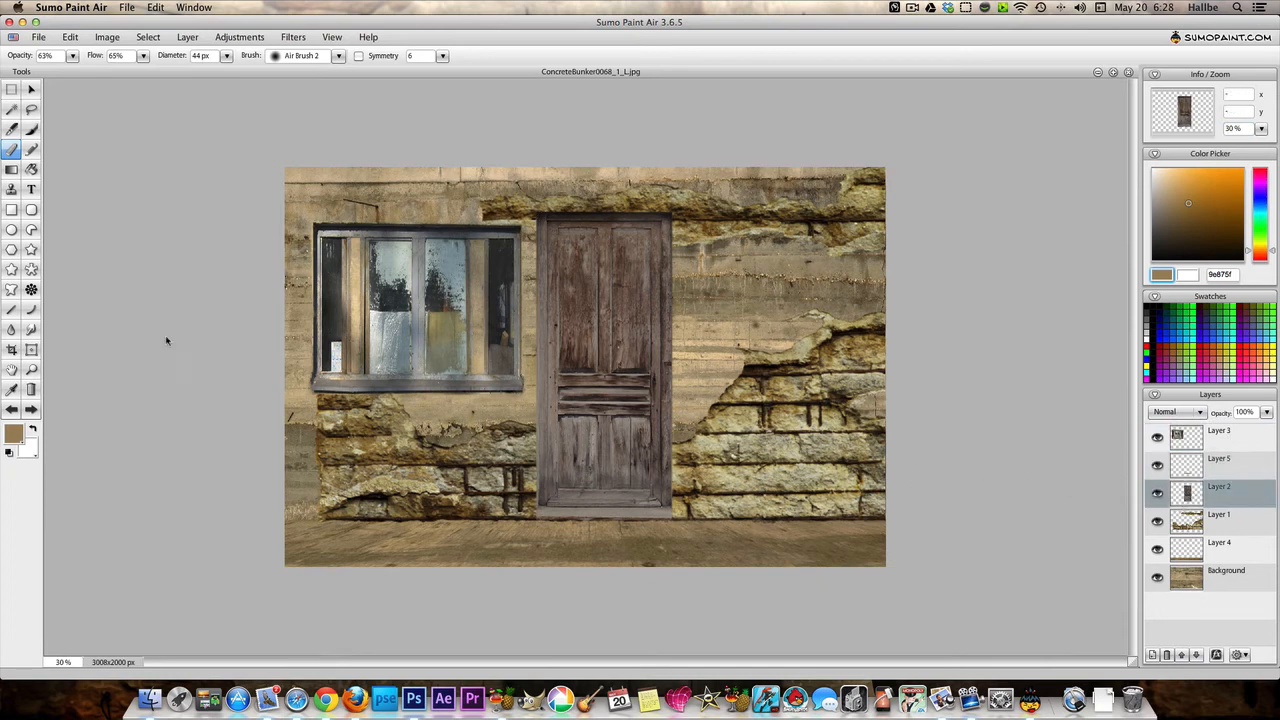
{"action": "left_click", "coordinate": [186, 40]}
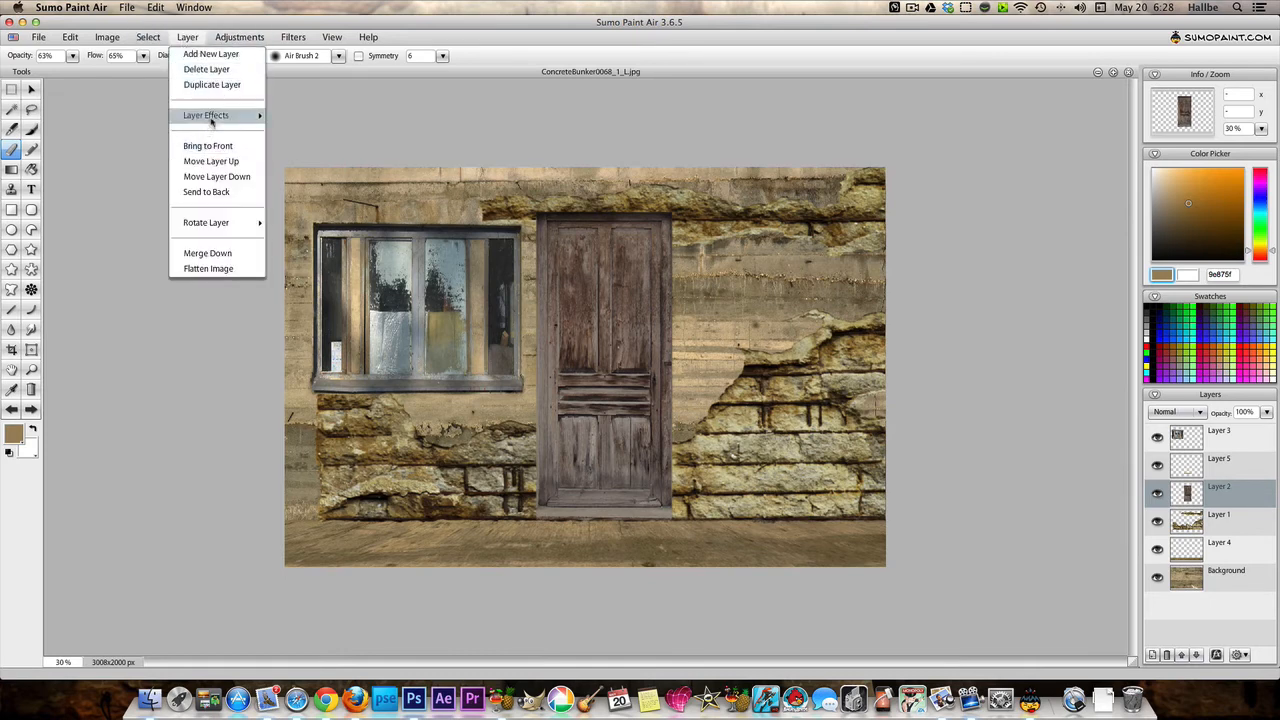
{"action": "mouse_move", "coordinate": [229, 118]}
{"action": "left_click", "coordinate": [285, 132]}
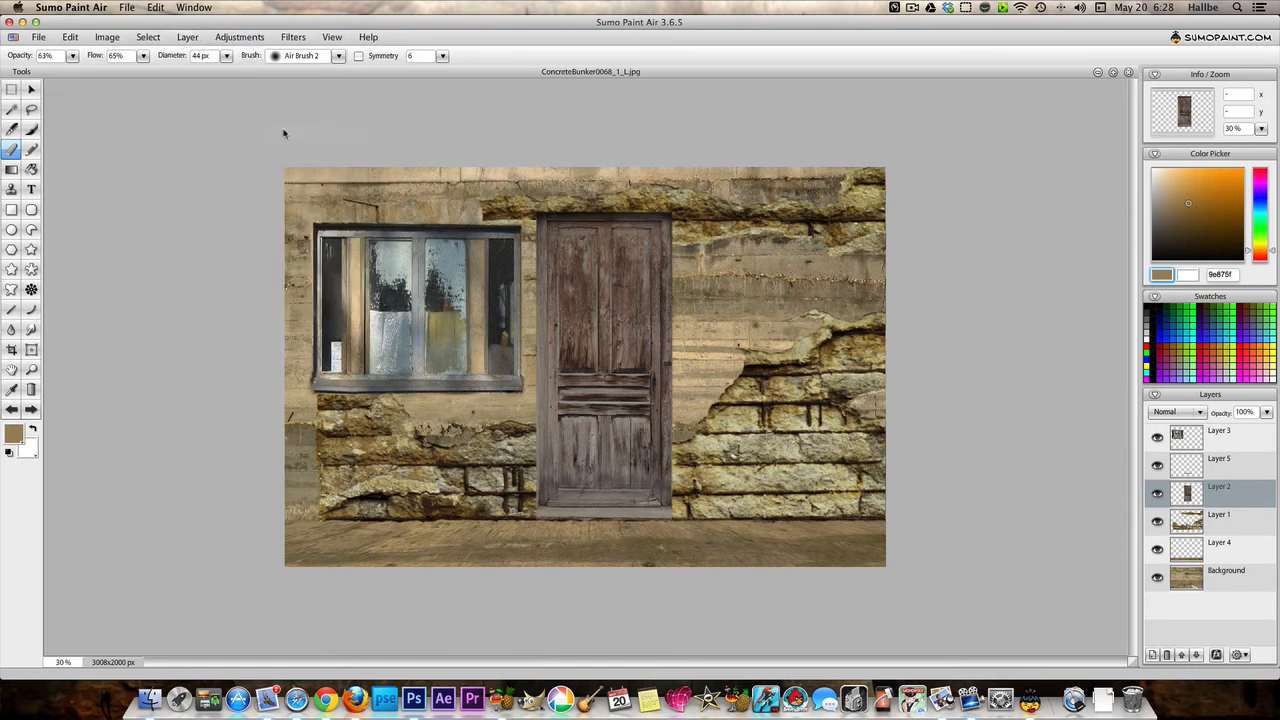
{"action": "left_click_drag", "start_coordinate": [551, 204], "coordinate": [927, 180]}
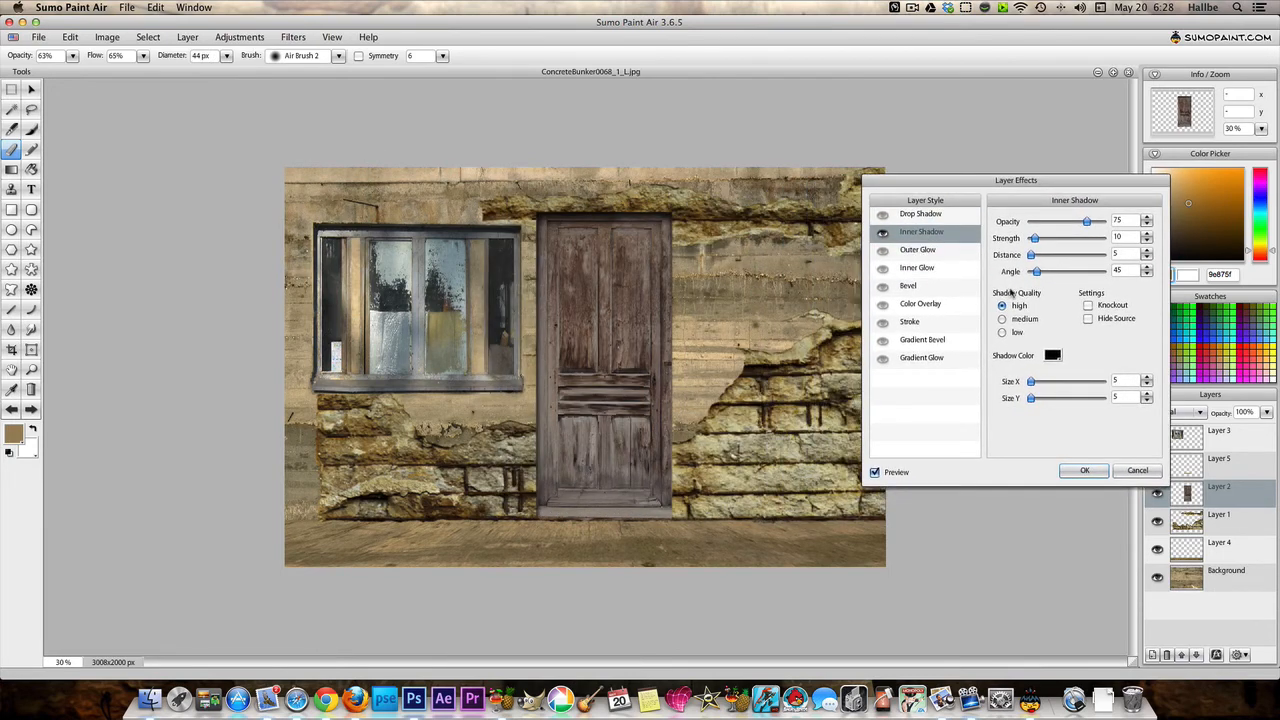
{"action": "left_click", "coordinate": [883, 233]}
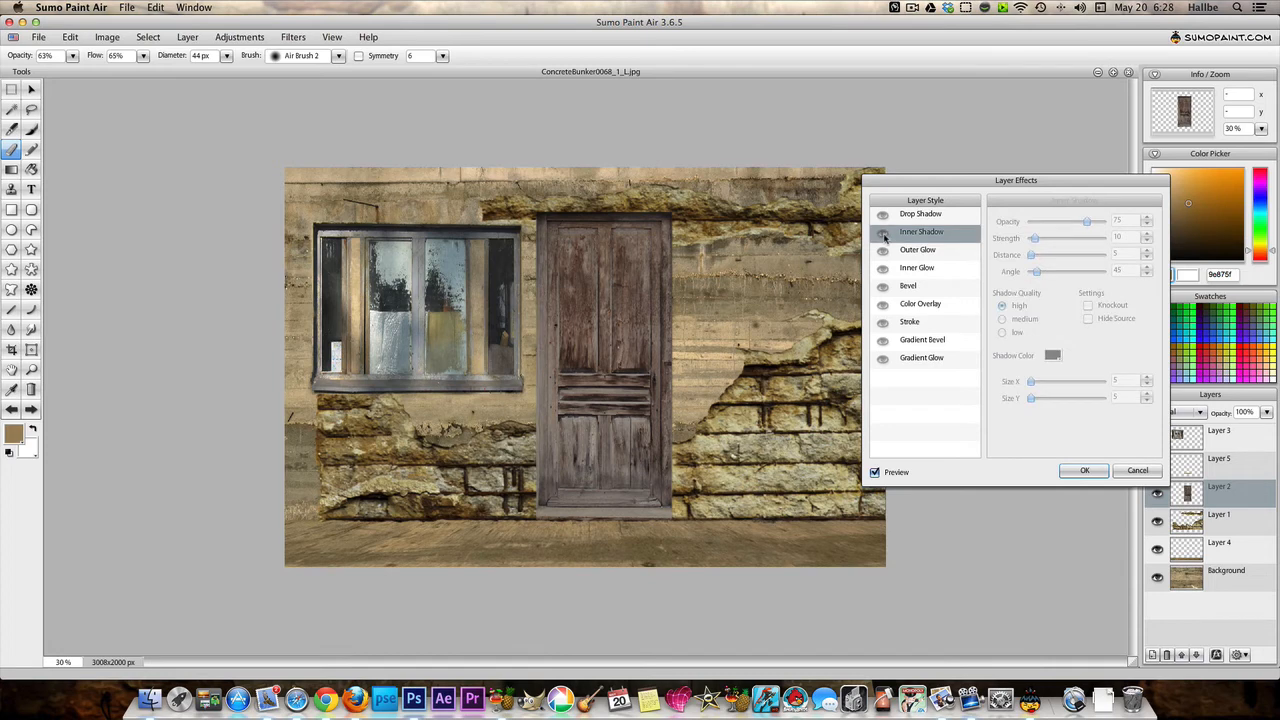
{"action": "left_click", "coordinate": [883, 233]}
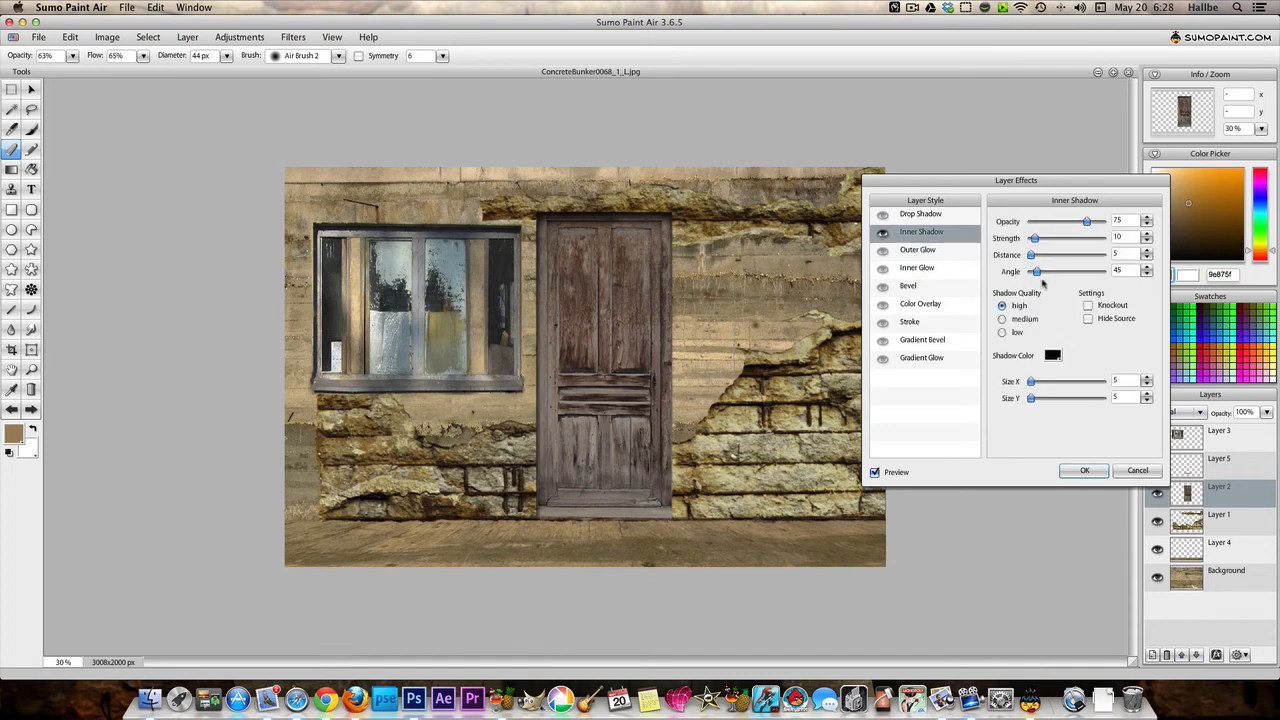
Set the door's inner shadow to distance 10, Size X 14 and Size Y 9, and apply it.
{"action": "left_click_drag", "start_coordinate": [1033, 258], "coordinate": [1037, 258]}
{"action": "left_click_drag", "start_coordinate": [1030, 381], "coordinate": [1035, 398]}
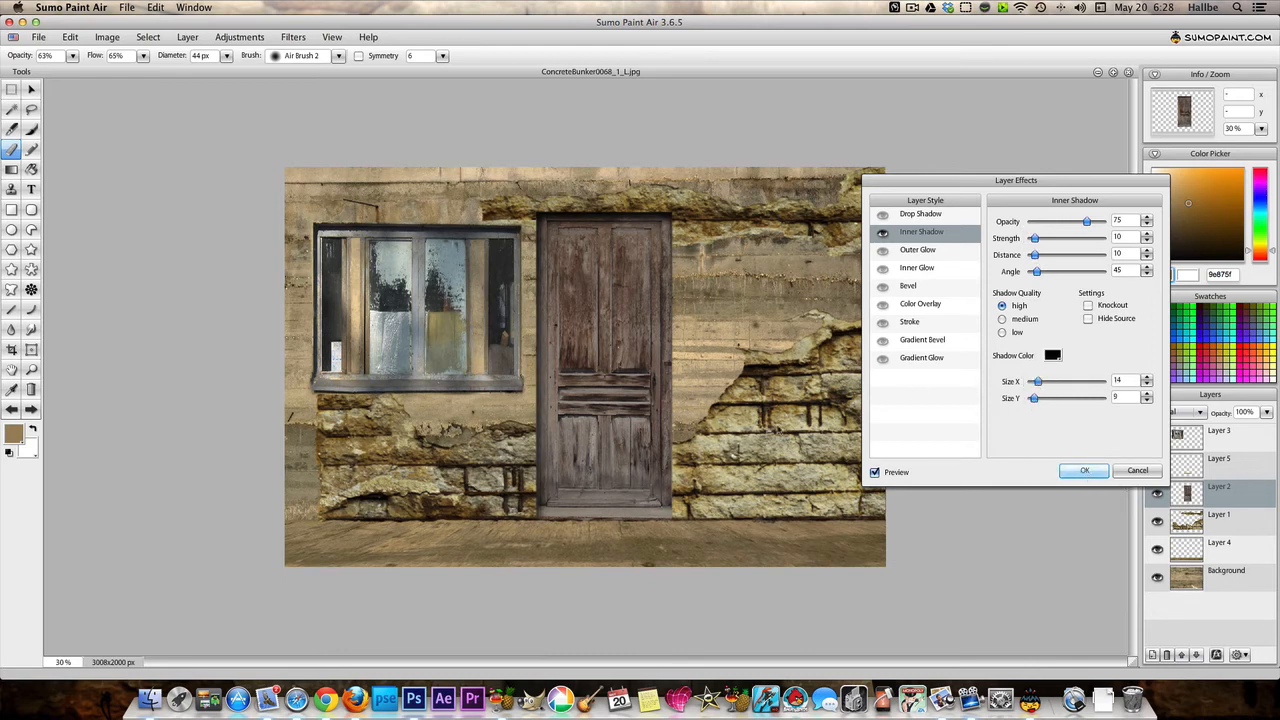
{"action": "left_click", "coordinate": [1084, 470]}
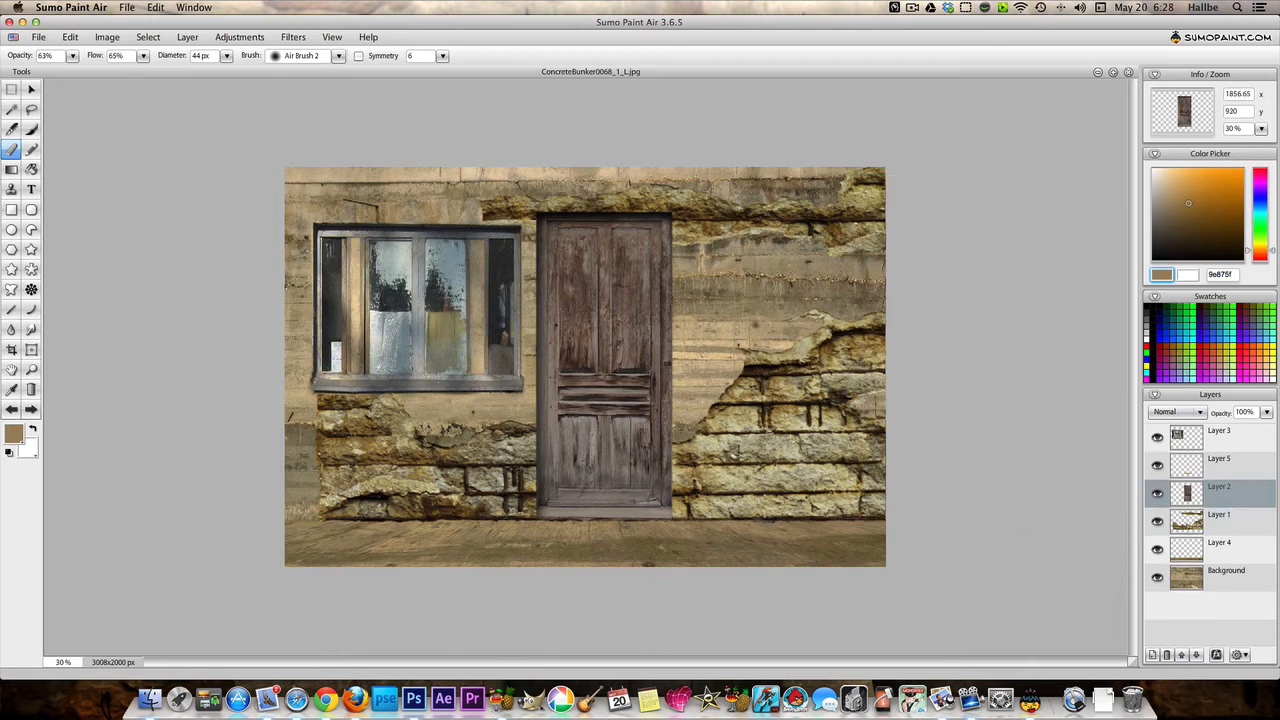
Duplicate the door layer and paste the original Layer 2's layer effects onto the copy.
{"action": "right_click", "coordinate": [1195, 497]}
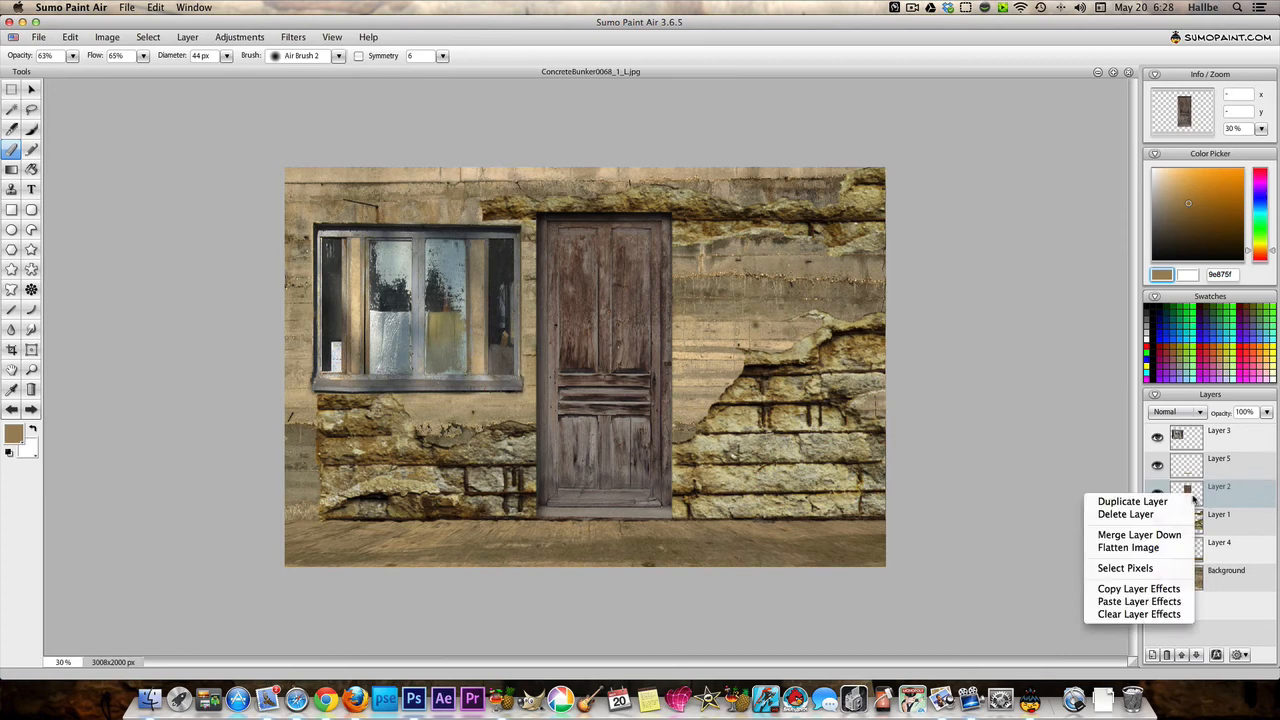
{"action": "left_click", "coordinate": [1181, 499]}
{"action": "left_click", "coordinate": [1205, 514]}
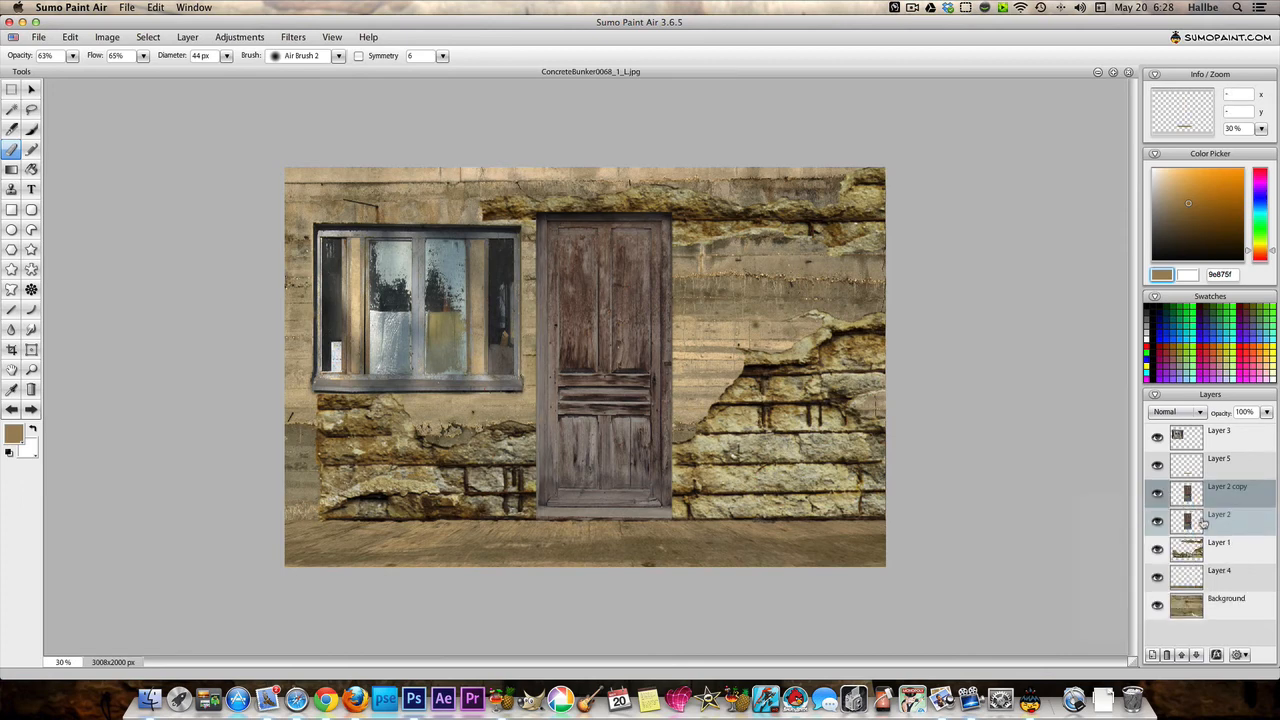
{"action": "right_click", "coordinate": [1205, 518]}
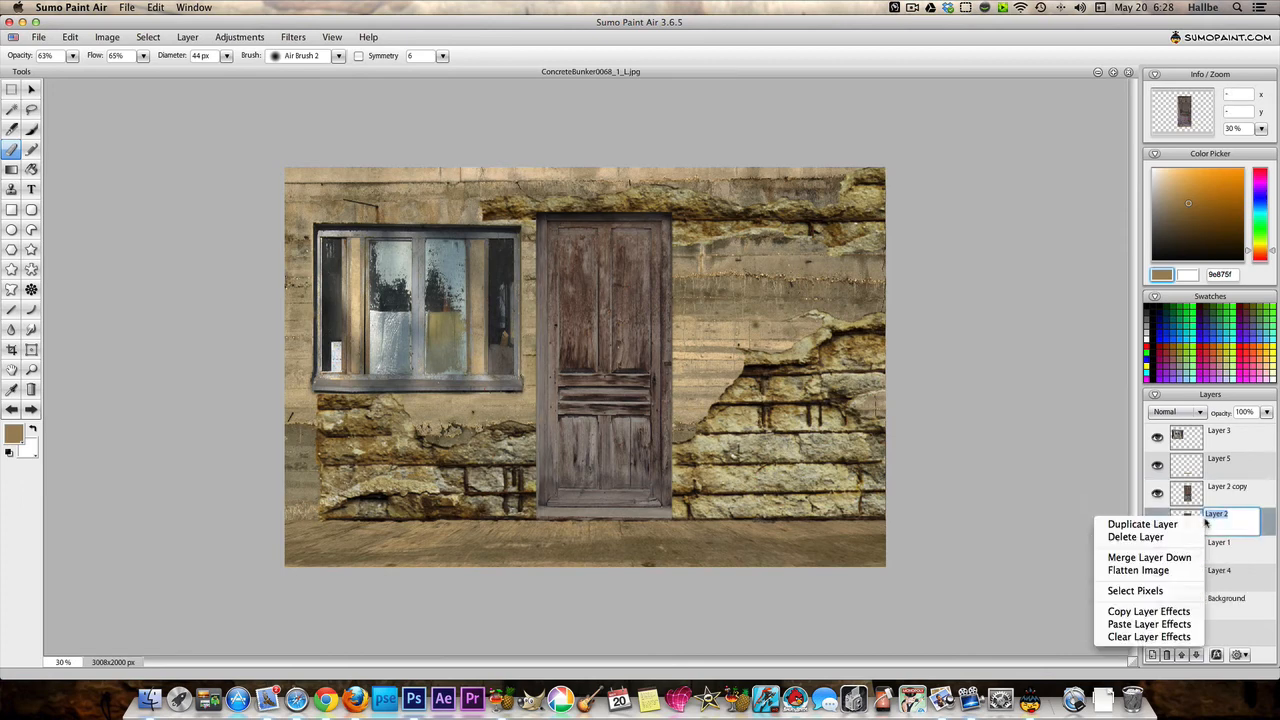
{"action": "left_click", "coordinate": [1162, 612]}
{"action": "left_click", "coordinate": [1210, 487]}
{"action": "right_click", "coordinate": [1210, 490]}
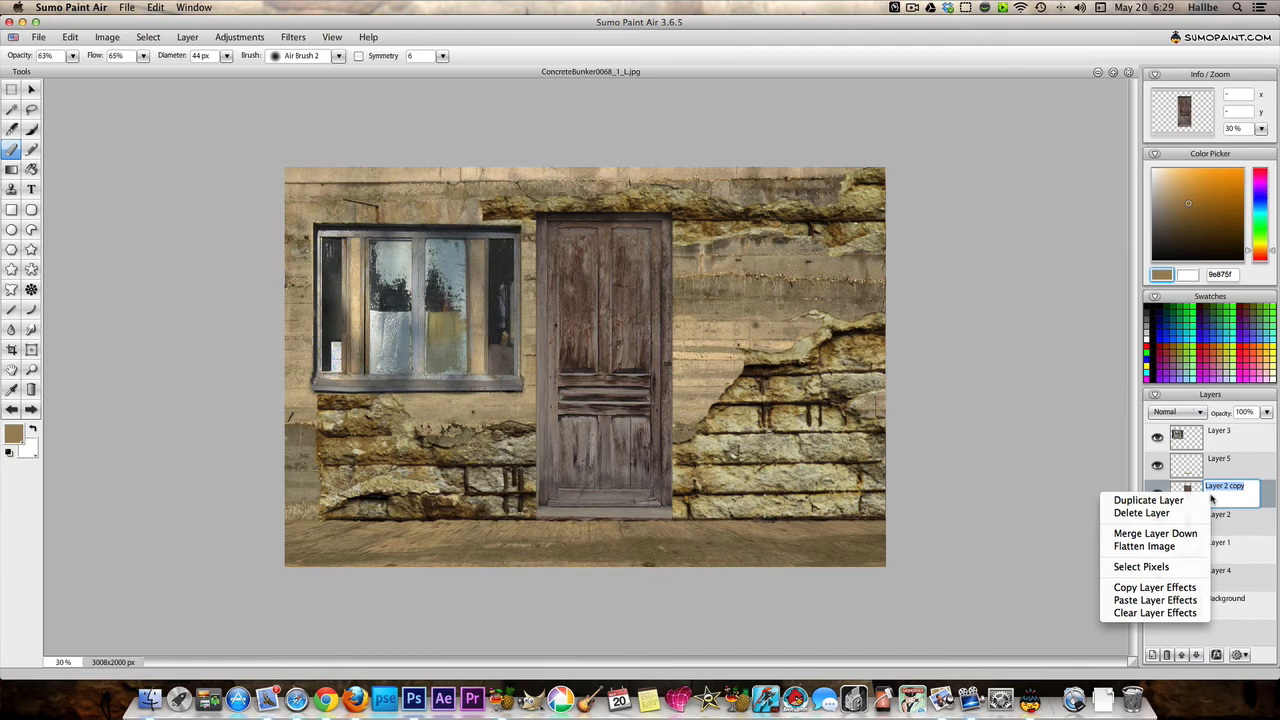
{"action": "left_click", "coordinate": [1160, 601]}
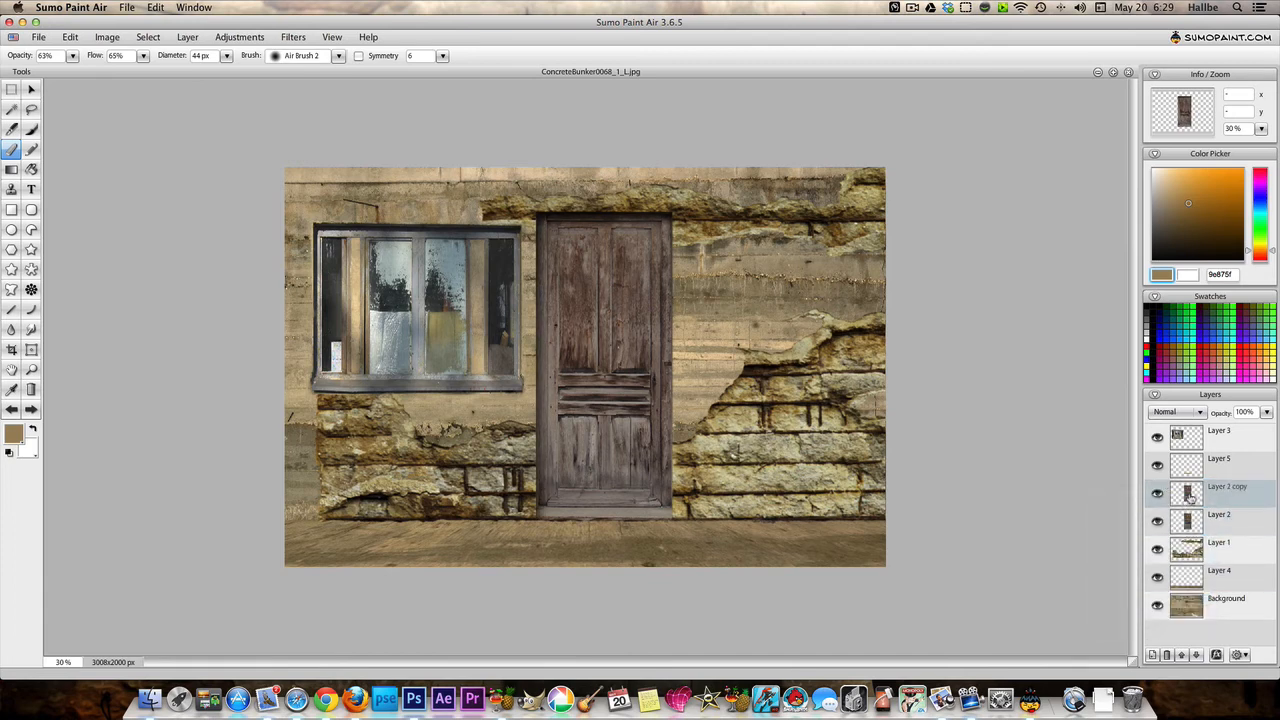
Set the inner shadow on Layer 2 copy to distance 8 and angle 195 so it falls from the opposite side.
{"action": "left_click", "coordinate": [186, 37]}
{"action": "mouse_move", "coordinate": [237, 113]}
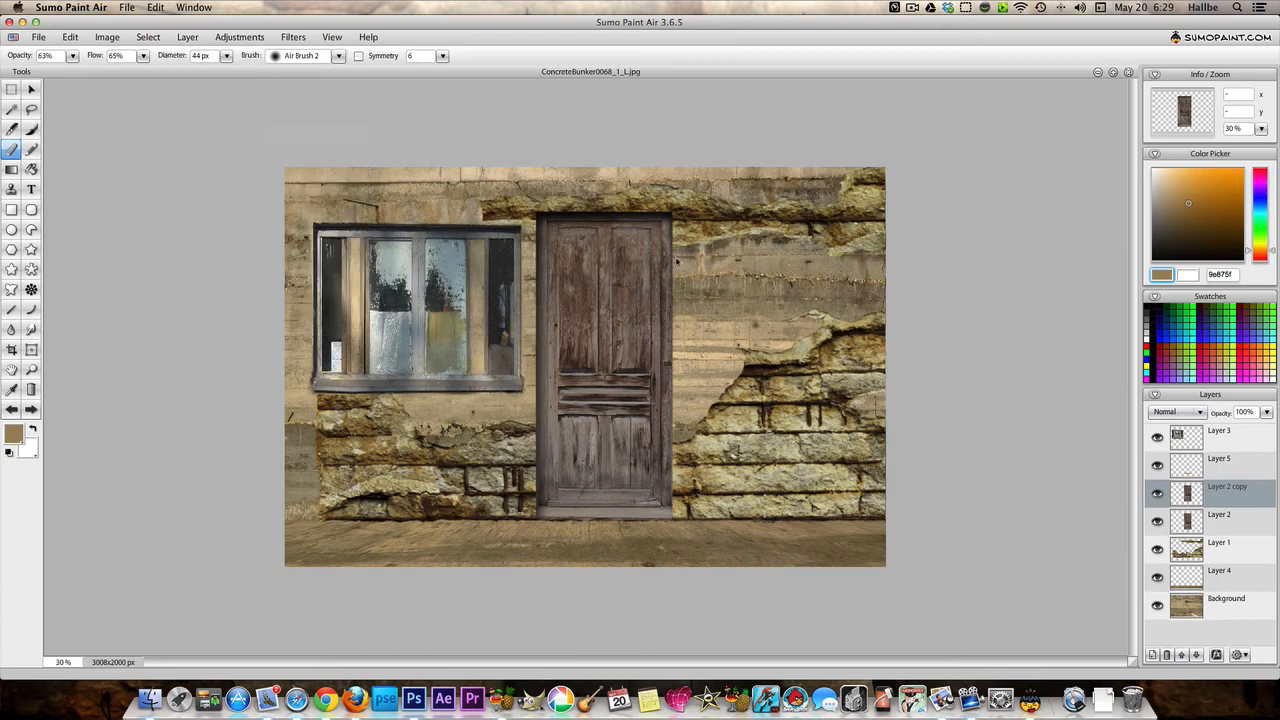
{"action": "left_click_drag", "start_coordinate": [668, 209], "coordinate": [972, 200]}
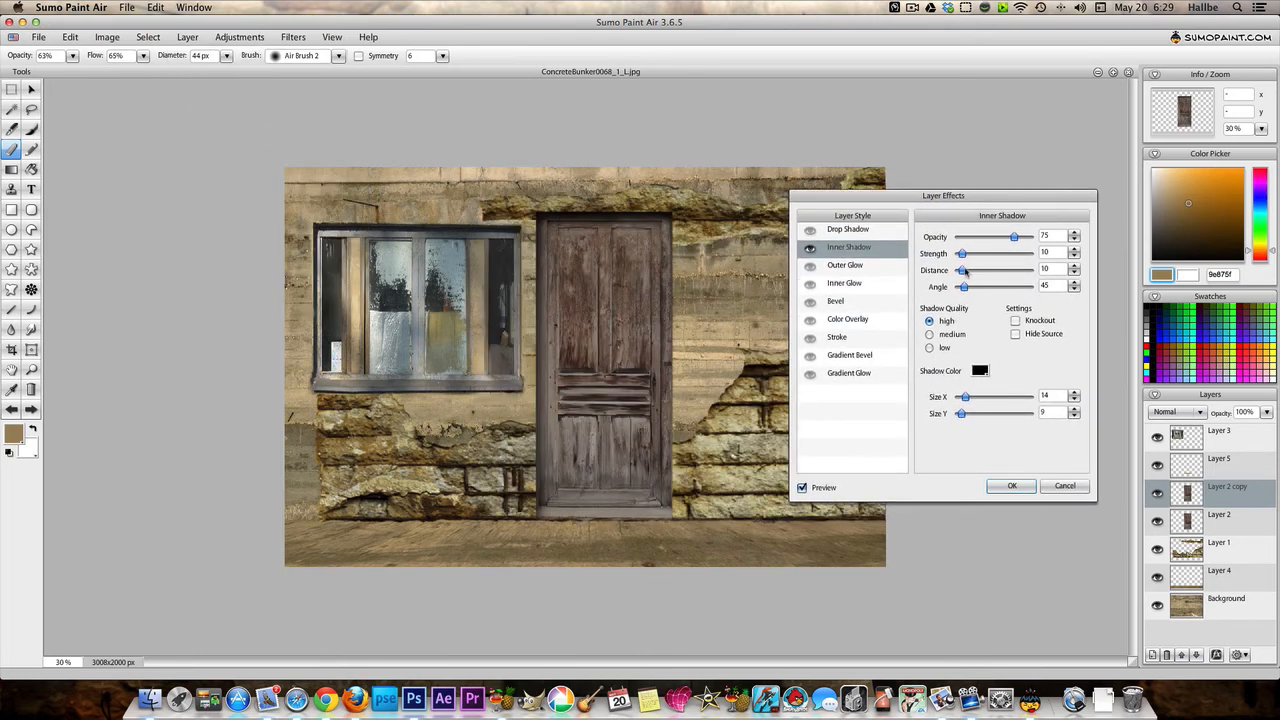
{"action": "left_click_drag", "start_coordinate": [966, 272], "coordinate": [999, 289]}
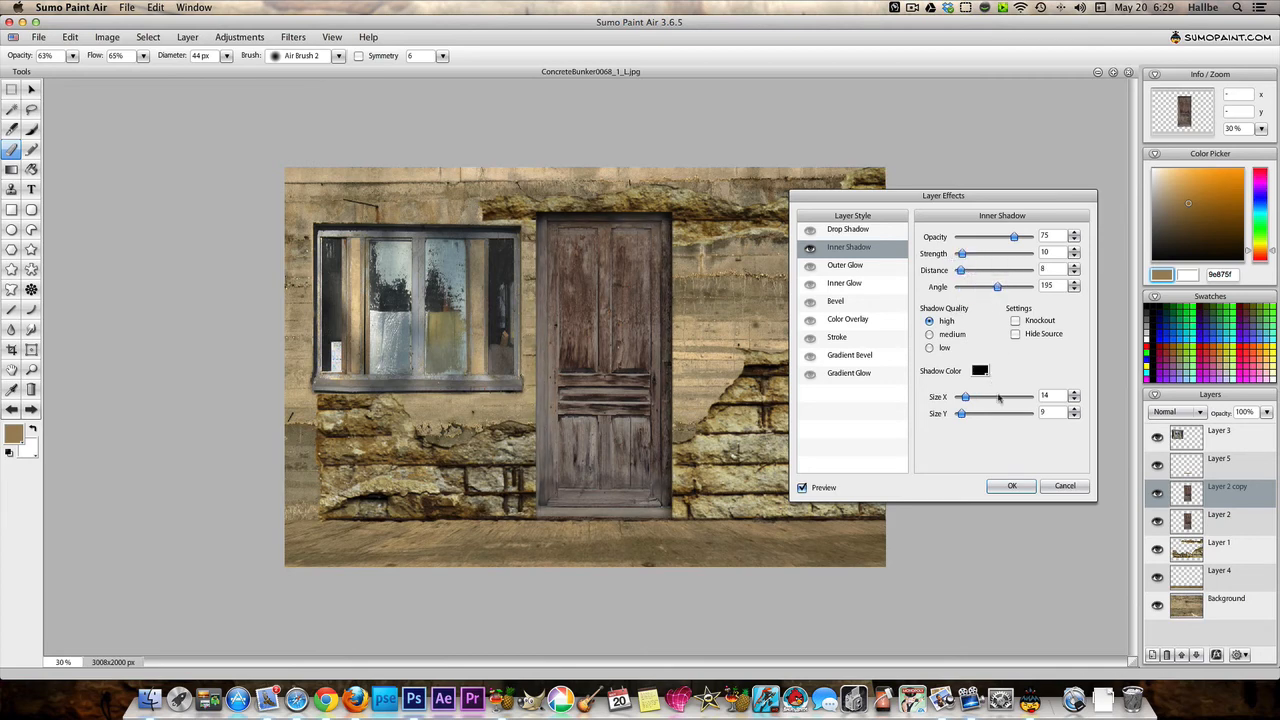
{"action": "left_click", "coordinate": [1008, 486]}
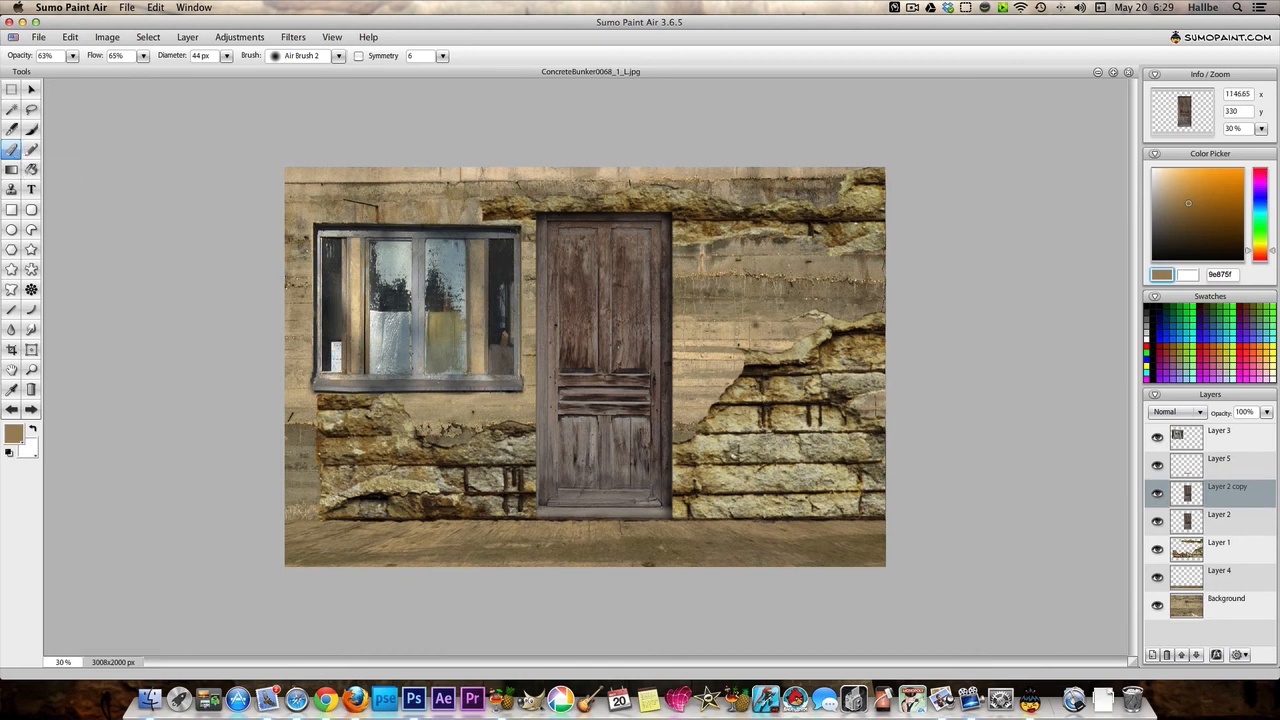
Erase along the left edge of the door copy with the Air Brush 2 eraser at 256 px diameter, exposing the shaded original beneath.
{"action": "left_click_drag", "start_coordinate": [513, 233], "coordinate": [521, 170]}
{"action": "left_click_drag", "start_coordinate": [534, 424], "coordinate": [545, 221]}
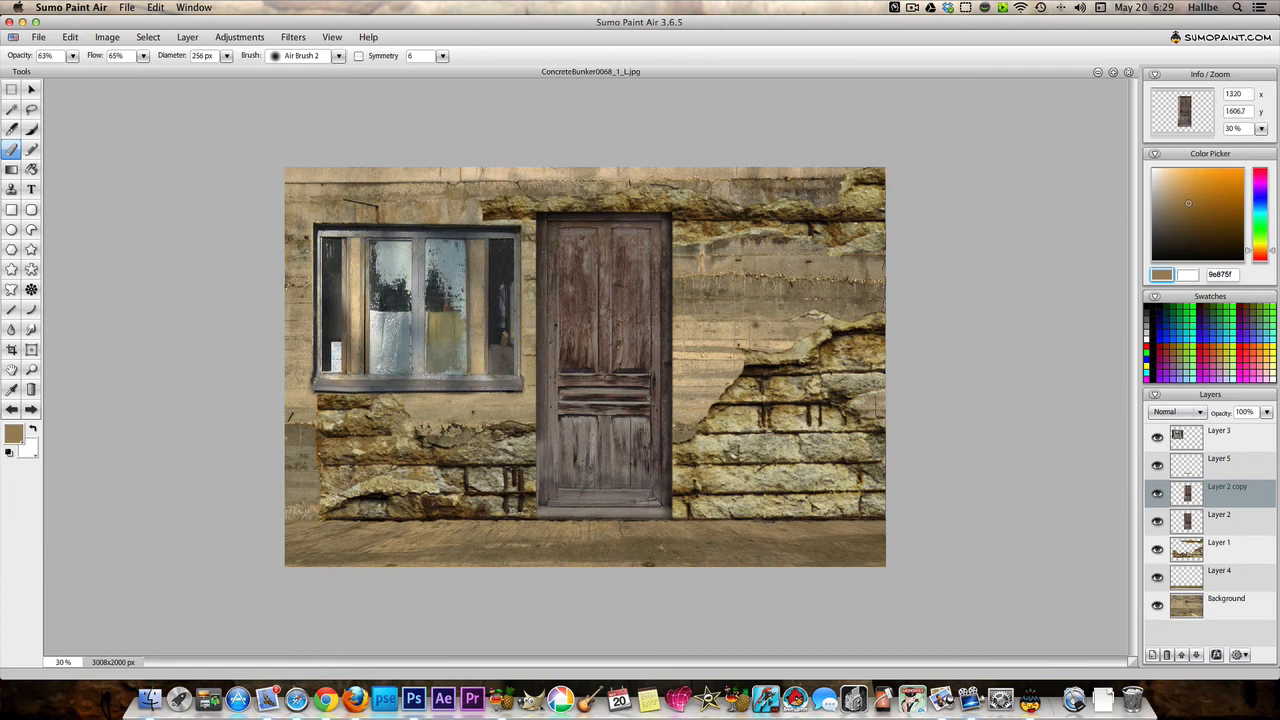
{"action": "left_click_drag", "start_coordinate": [529, 515], "coordinate": [540, 442]}
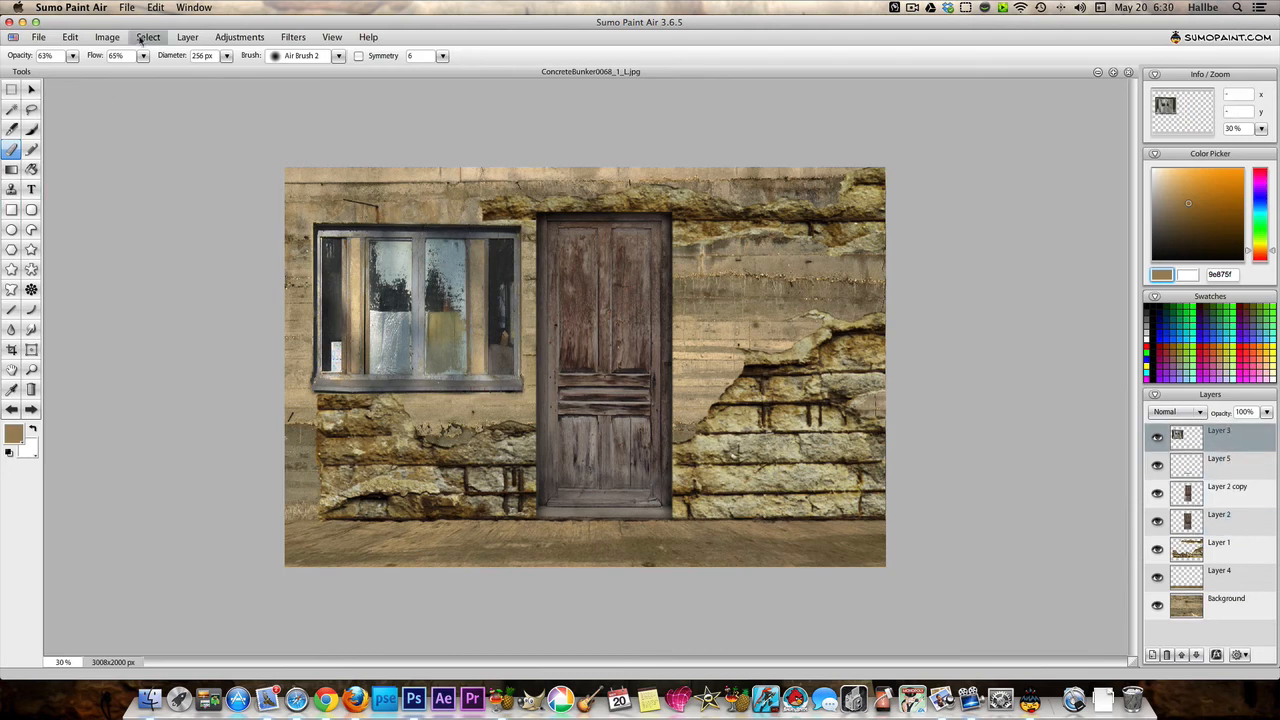
Try a drop shadow on the window's Layer 3 with distance 30, angle 89, Size X 25 and Size Y 21, and switch it off.
{"action": "left_click", "coordinate": [179, 42]}
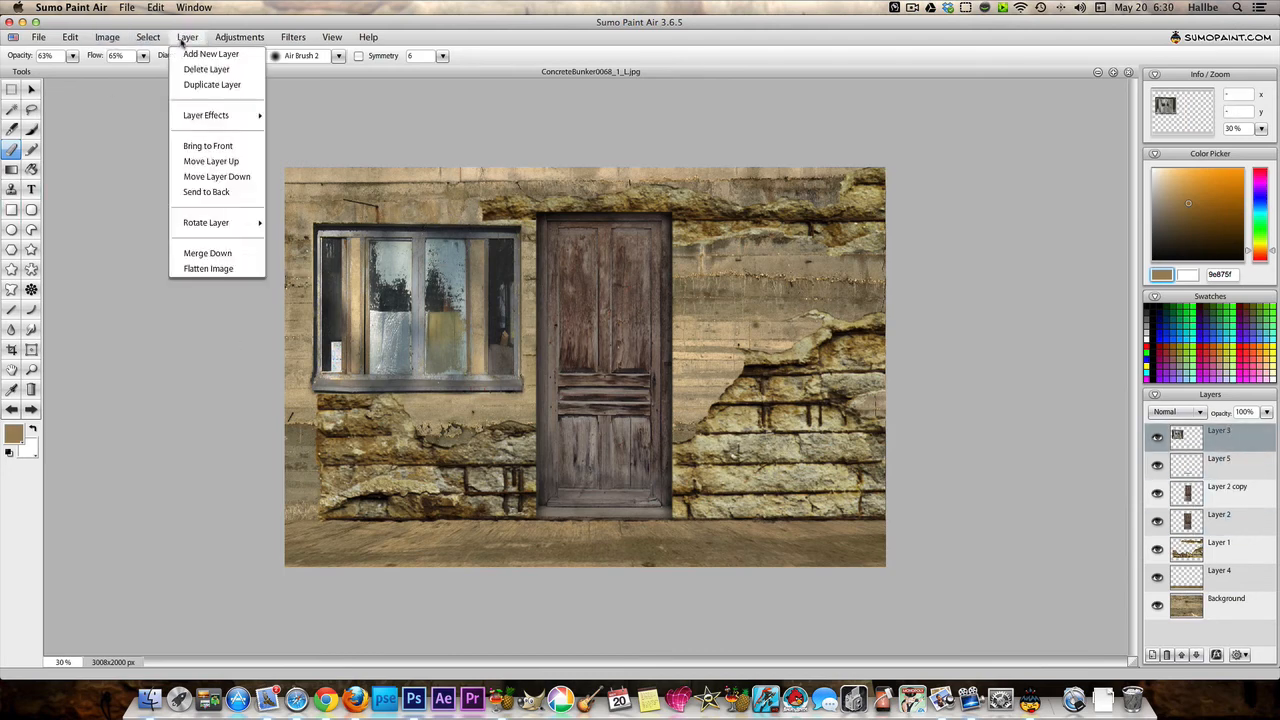
{"action": "mouse_move", "coordinate": [204, 117]}
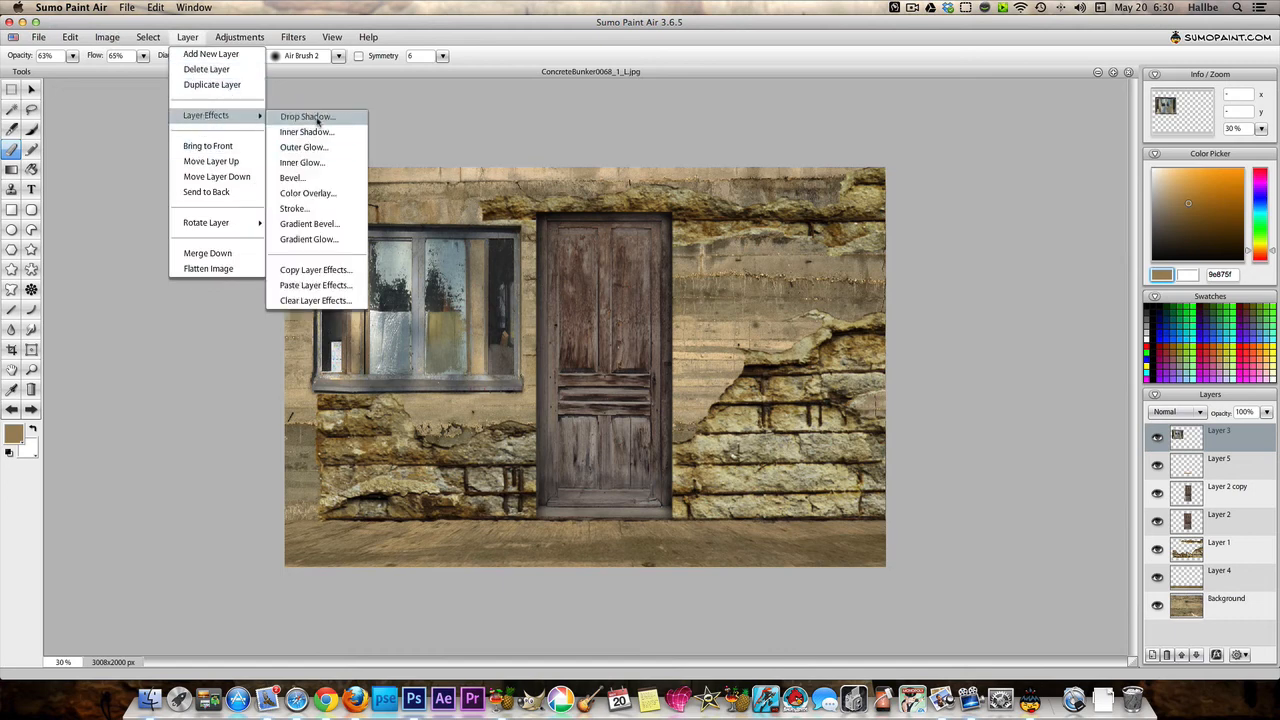
{"action": "left_click", "coordinate": [316, 118]}
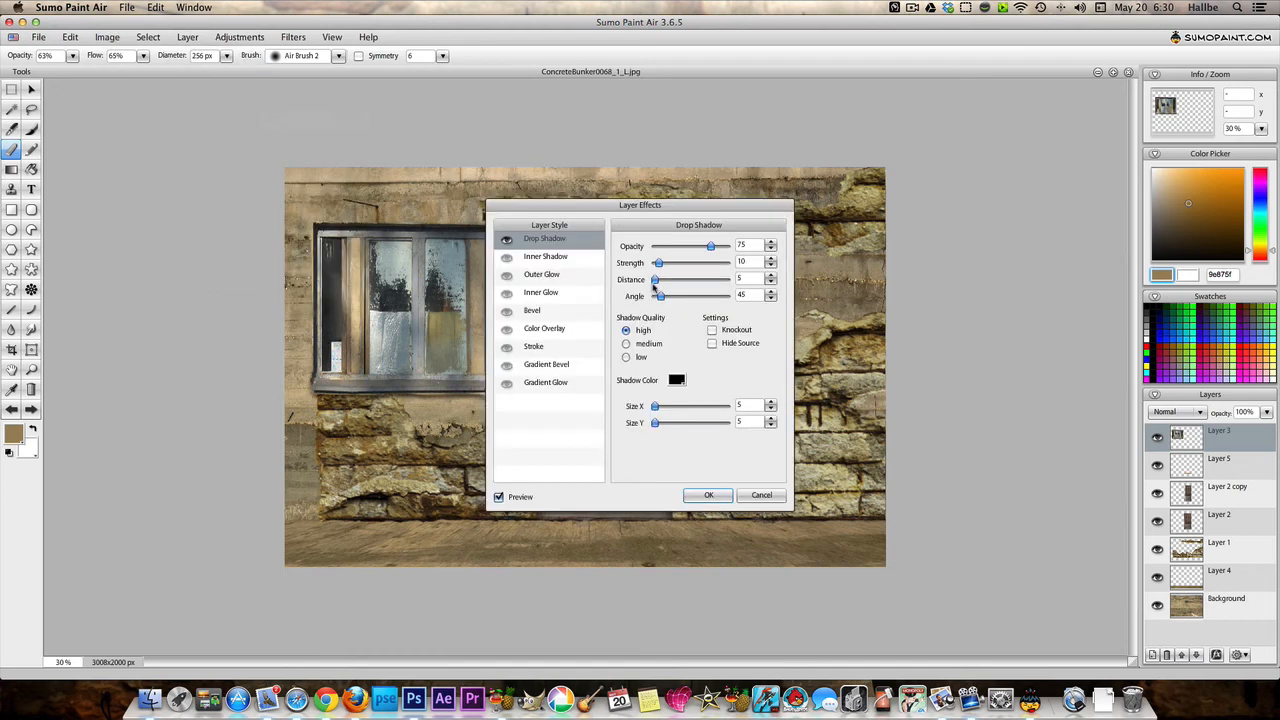
{"action": "left_click_drag", "start_coordinate": [643, 216], "coordinate": [853, 232]}
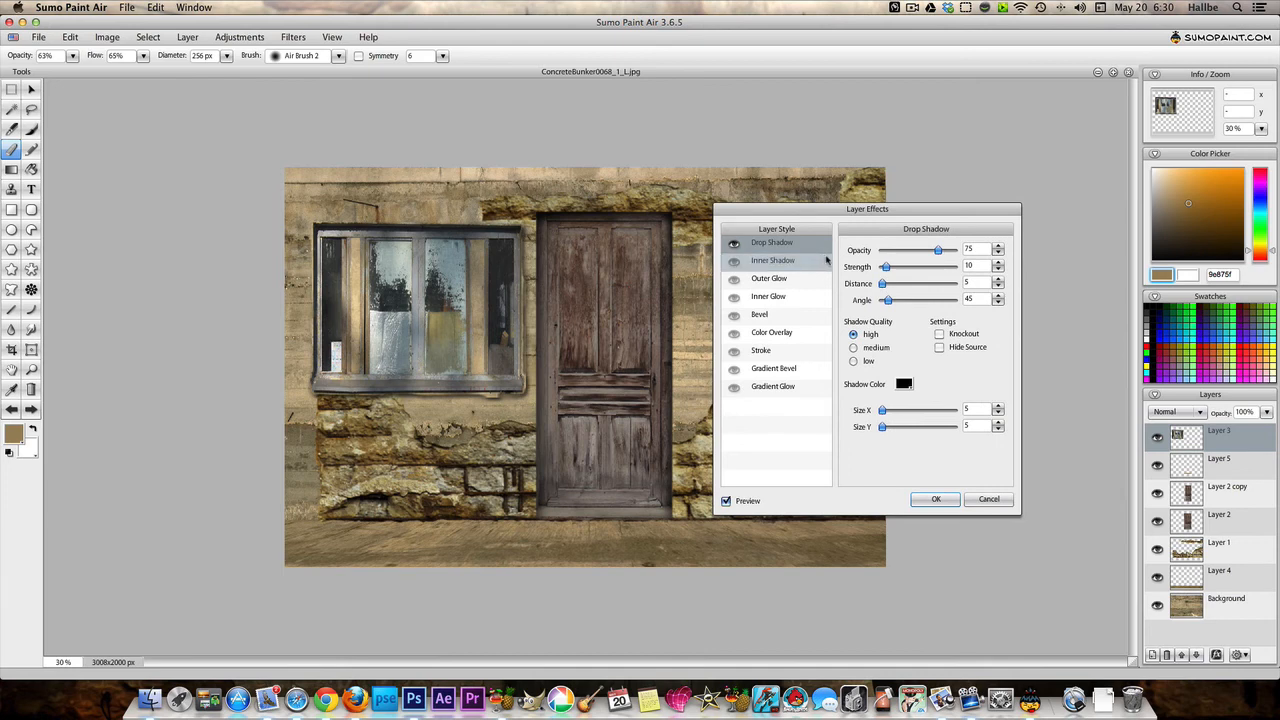
{"action": "left_click_drag", "start_coordinate": [887, 300], "coordinate": [902, 285]}
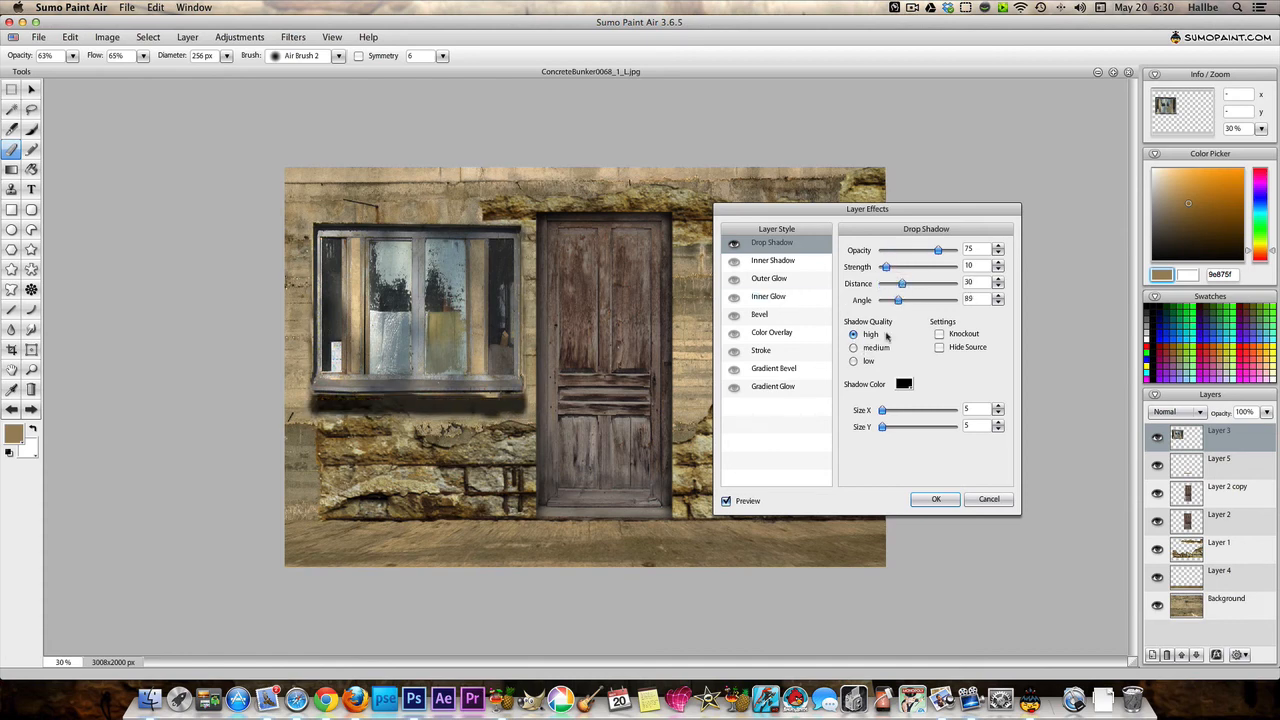
{"action": "mouse_move", "coordinate": [882, 410]}
{"action": "left_mouse_down"}
{"action": "mouse_move", "coordinate": [898, 410]}
{"action": "mouse_move", "coordinate": [896, 428]}
{"action": "left_mouse_up"}
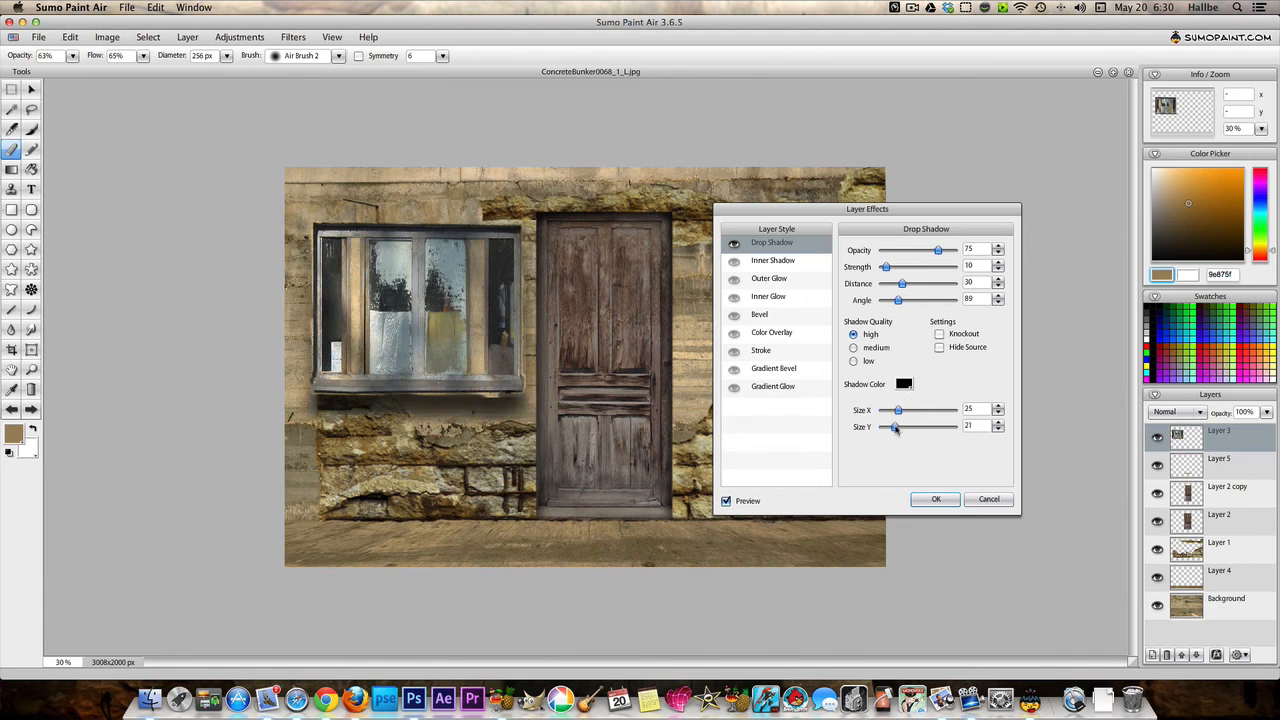
{"action": "left_click", "coordinate": [734, 243]}
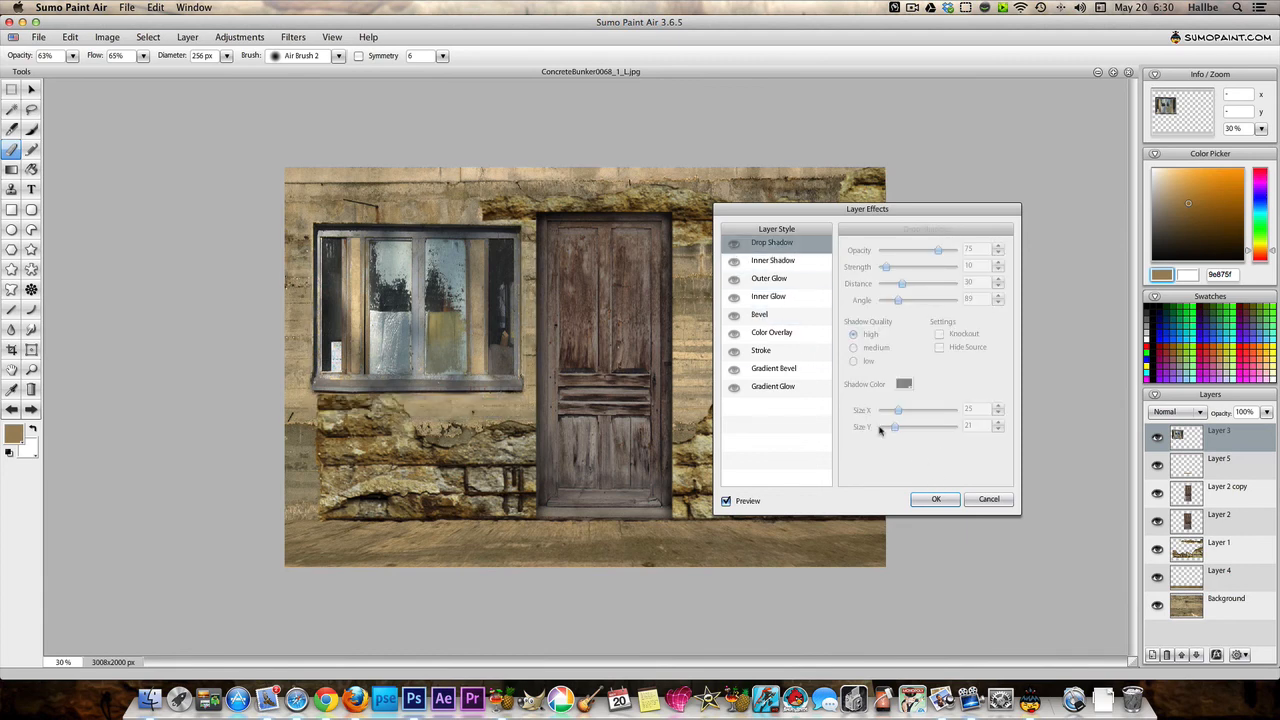
{"action": "left_click", "coordinate": [936, 500]}
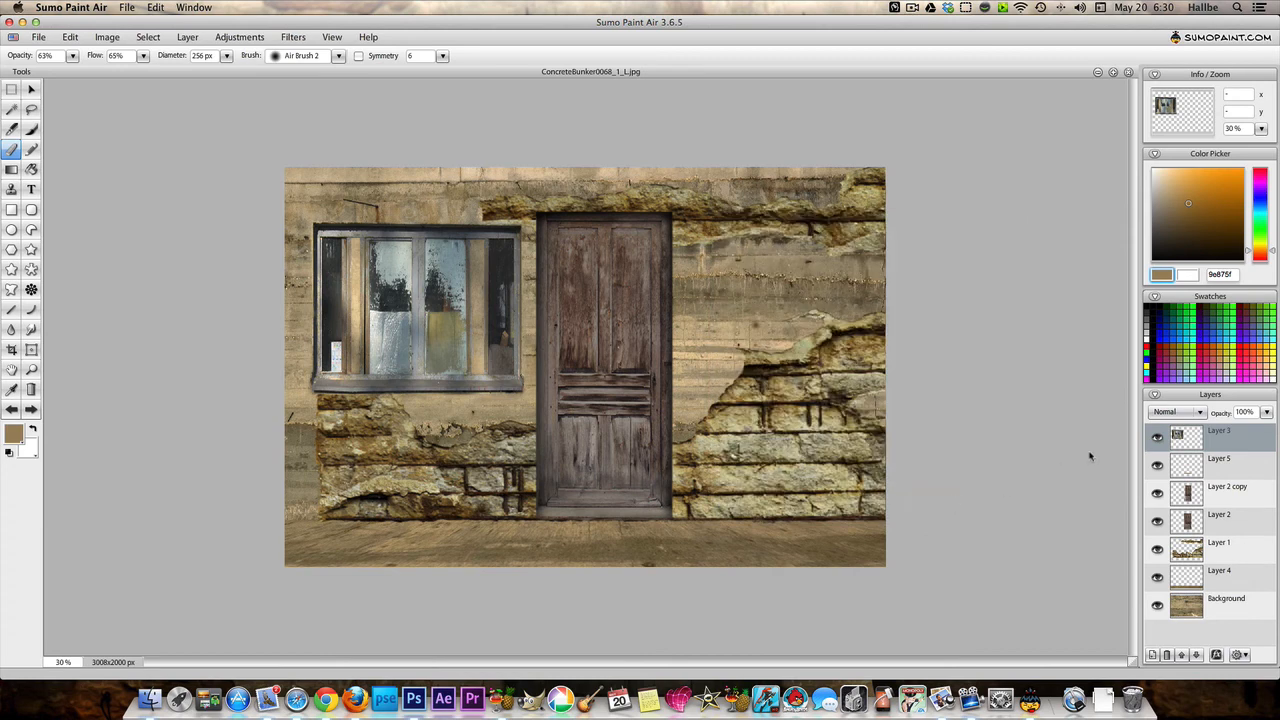